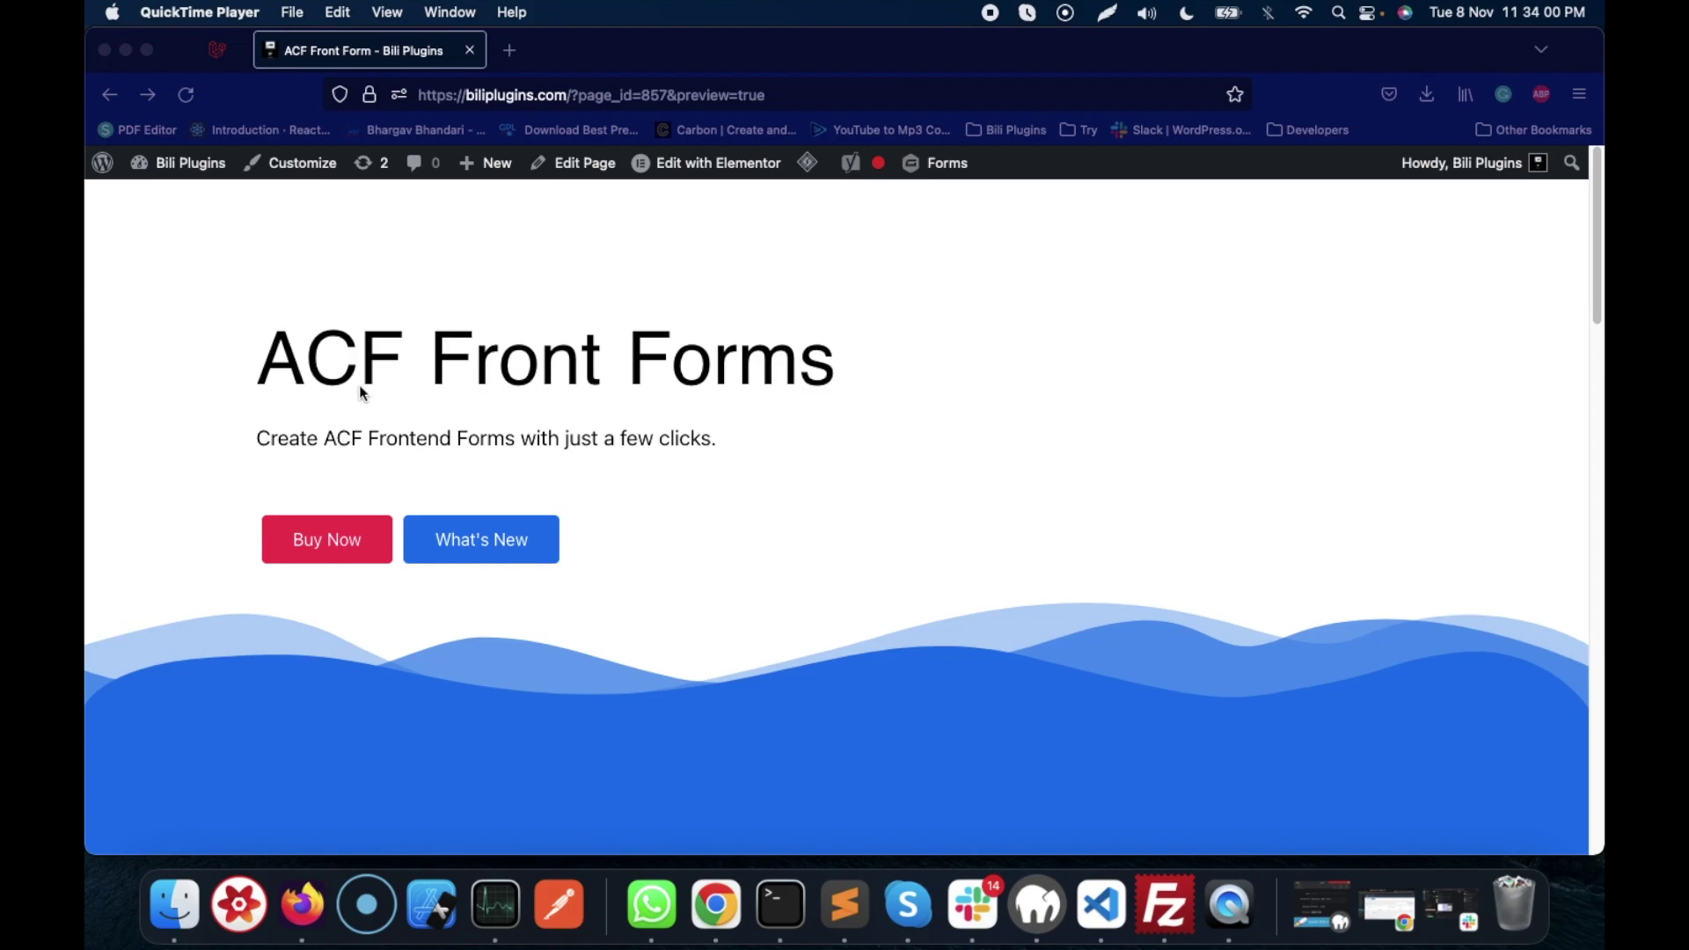
# Step: In the VS Code notes, highlight 'ACF Pro' and 'ACF front forms' under 'What will you need?'
pyautogui.hotkey('ctrl', 'Right')
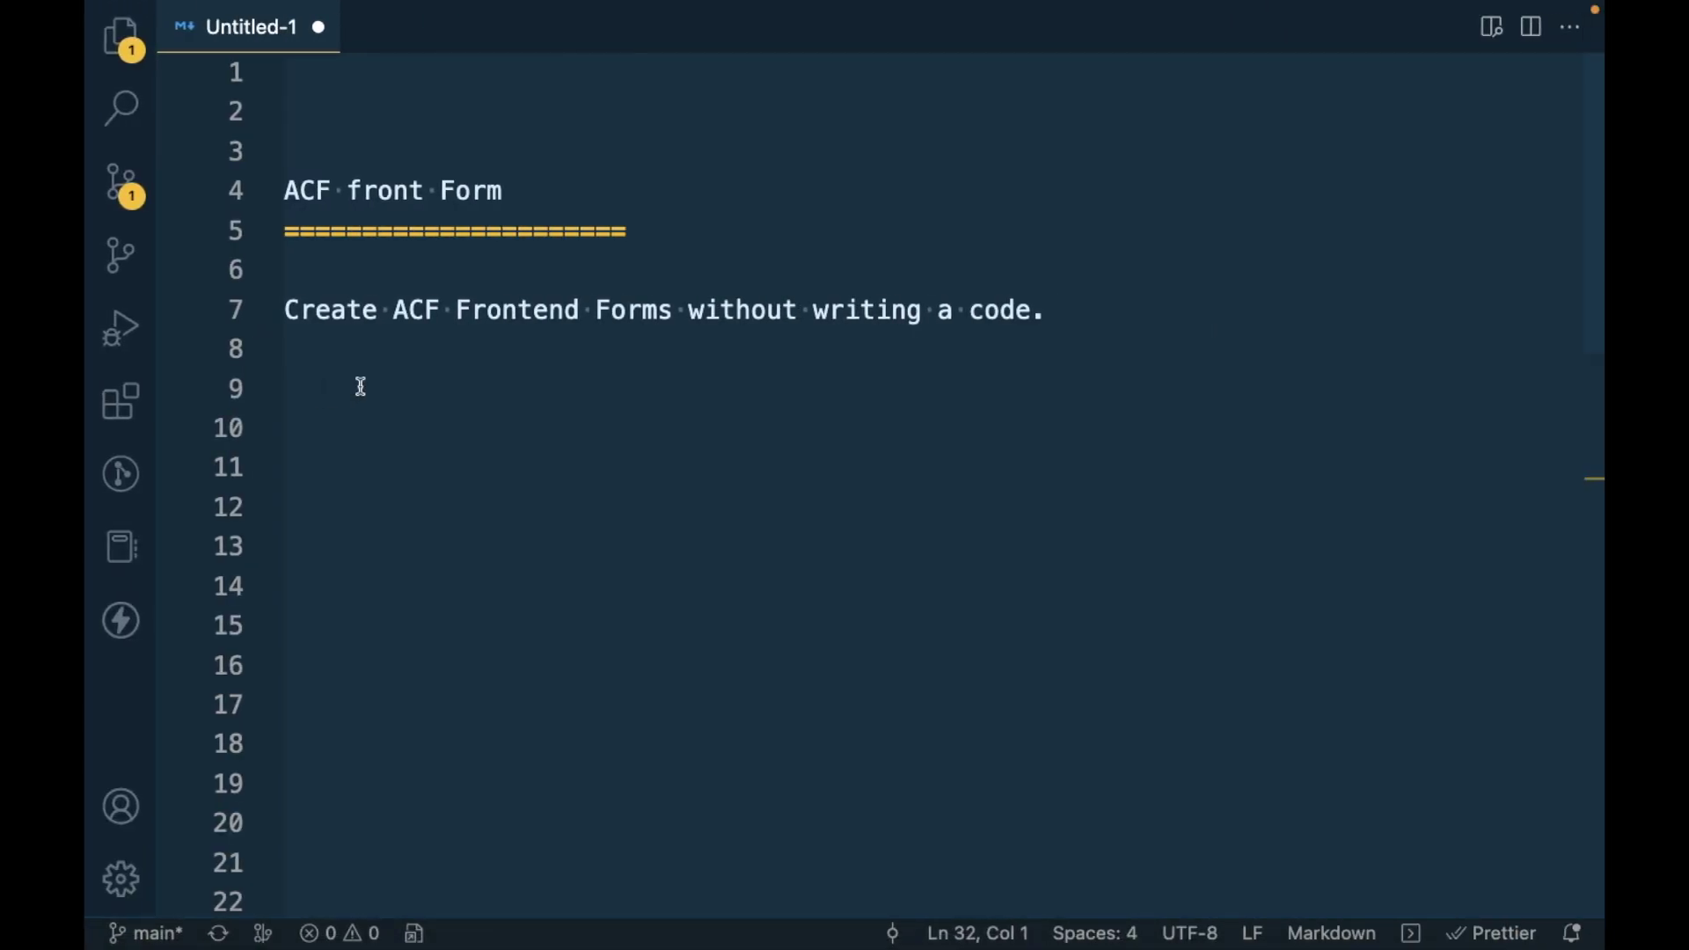
pyautogui.scroll(-8, 473, 308)
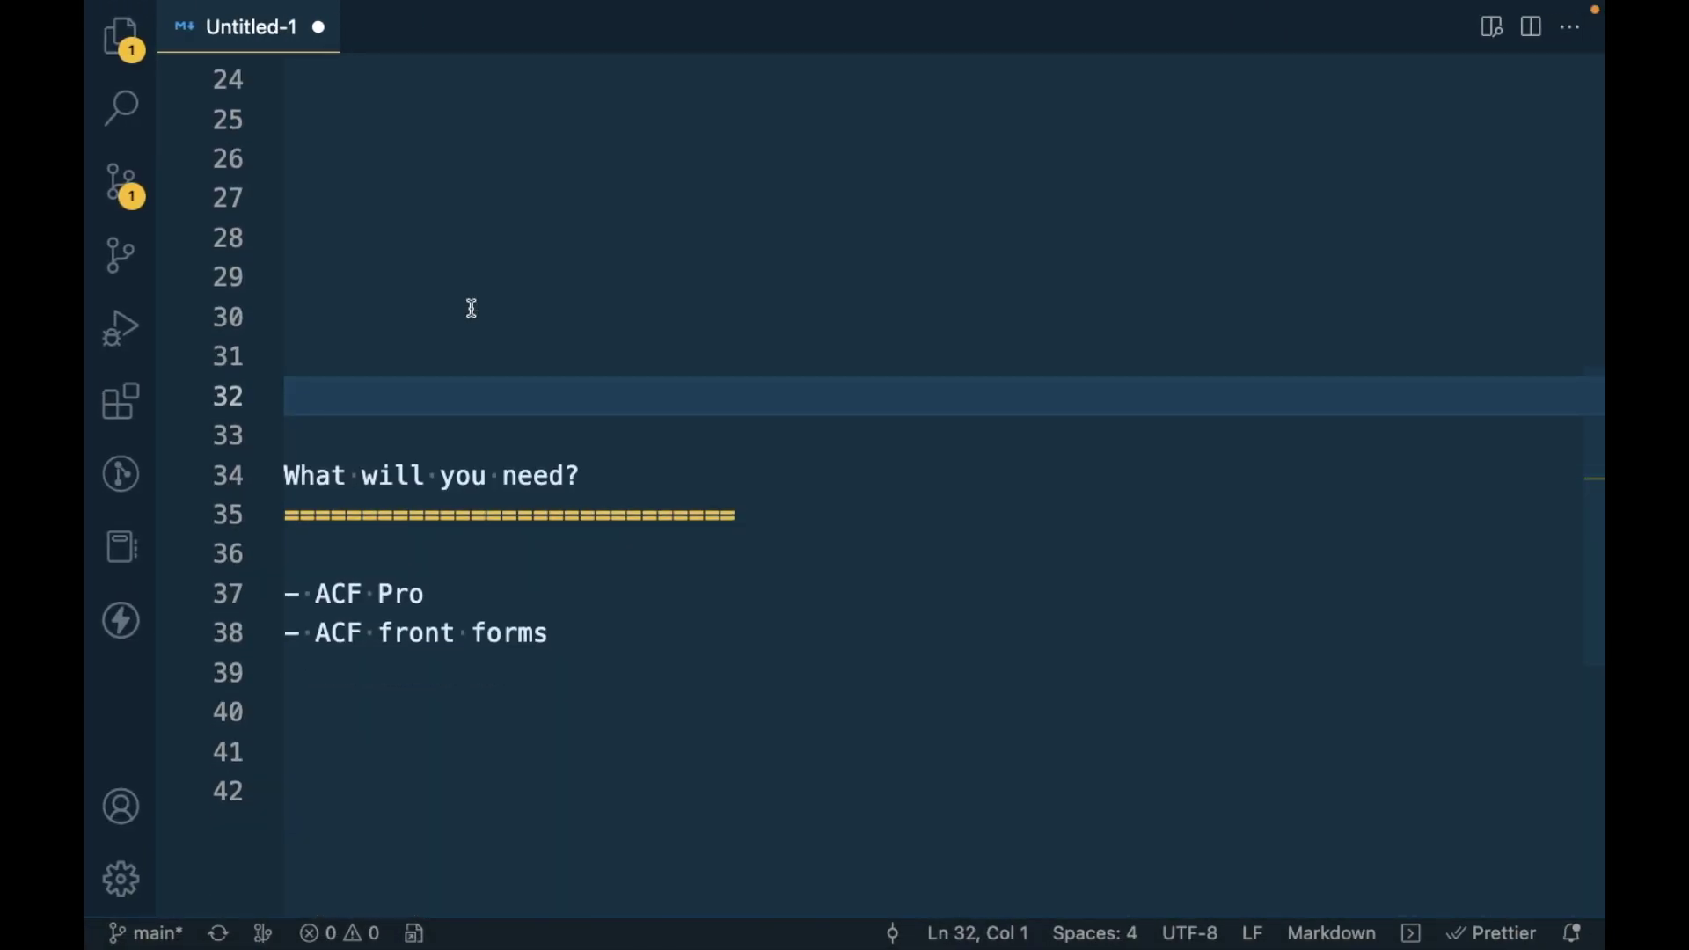
pyautogui.scroll(-3, 473, 308)
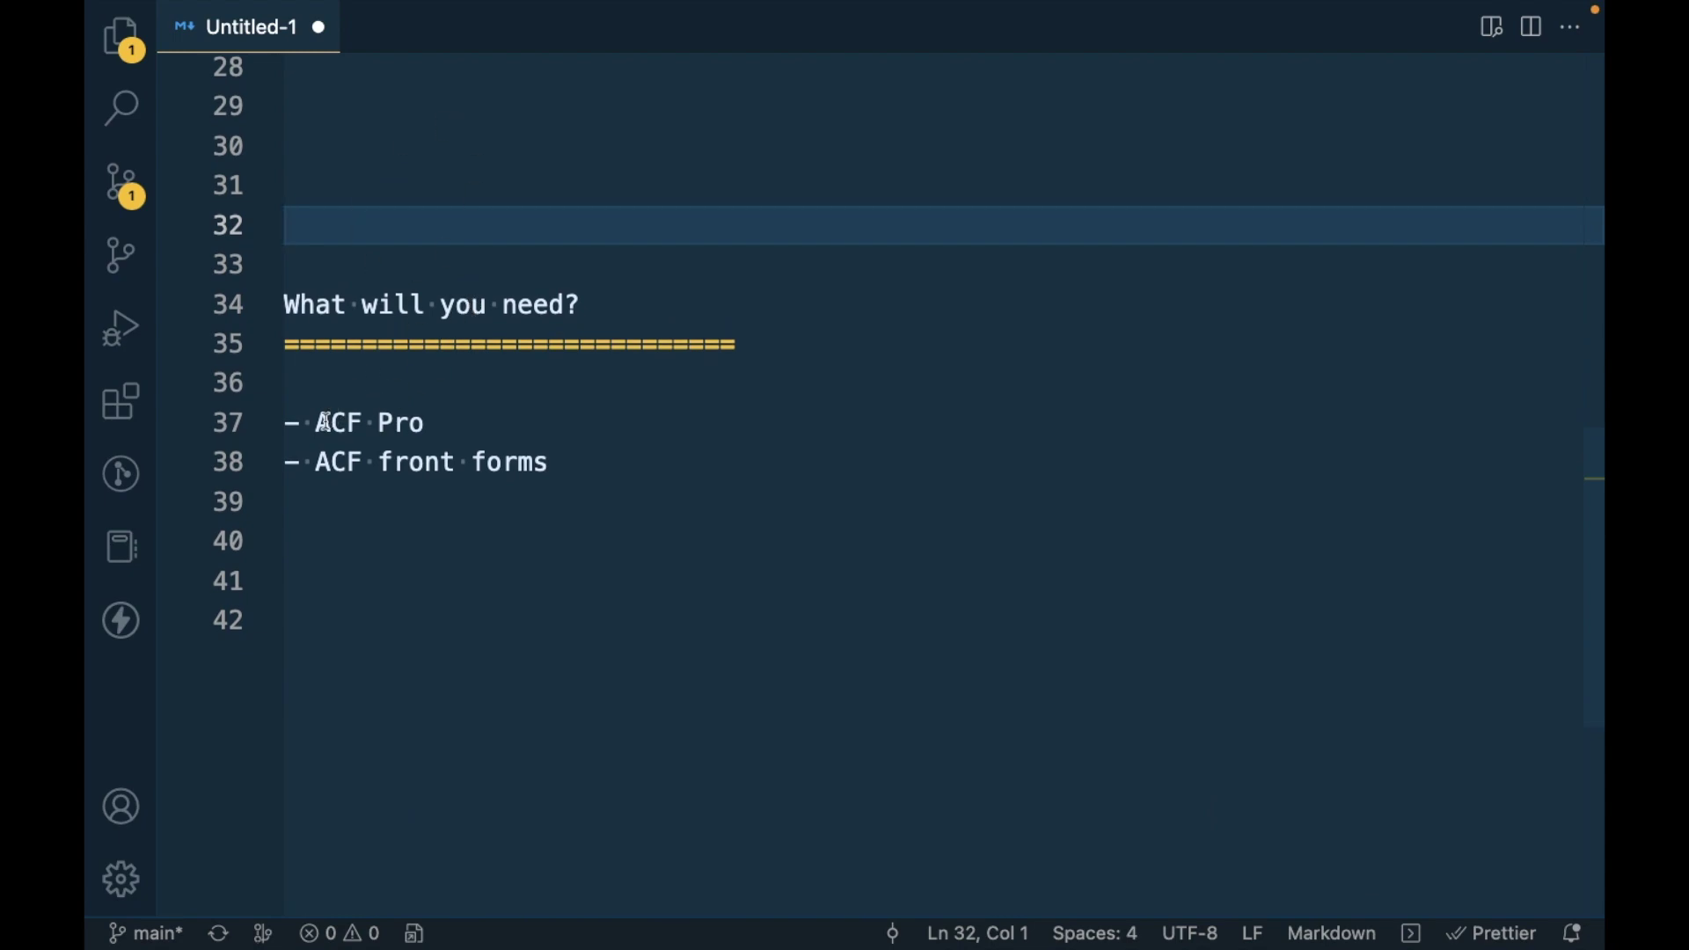
pyautogui.moveTo(315, 423); pyautogui.dragTo(523, 430)
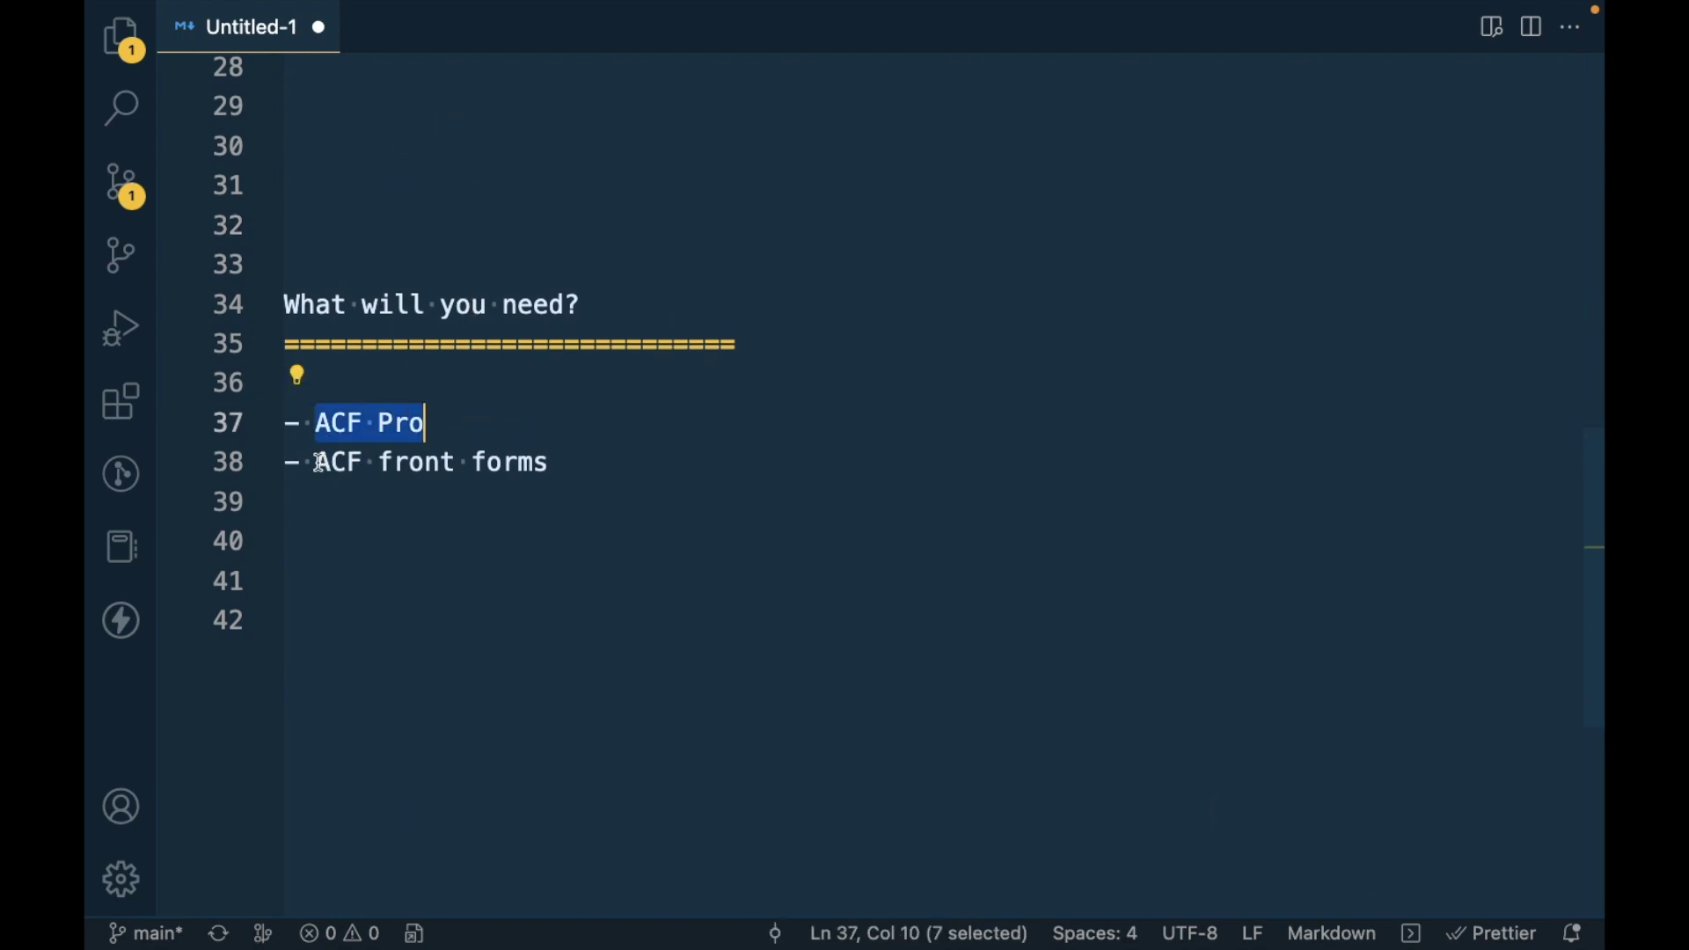
pyautogui.moveTo(300, 462); pyautogui.dragTo(803, 460)
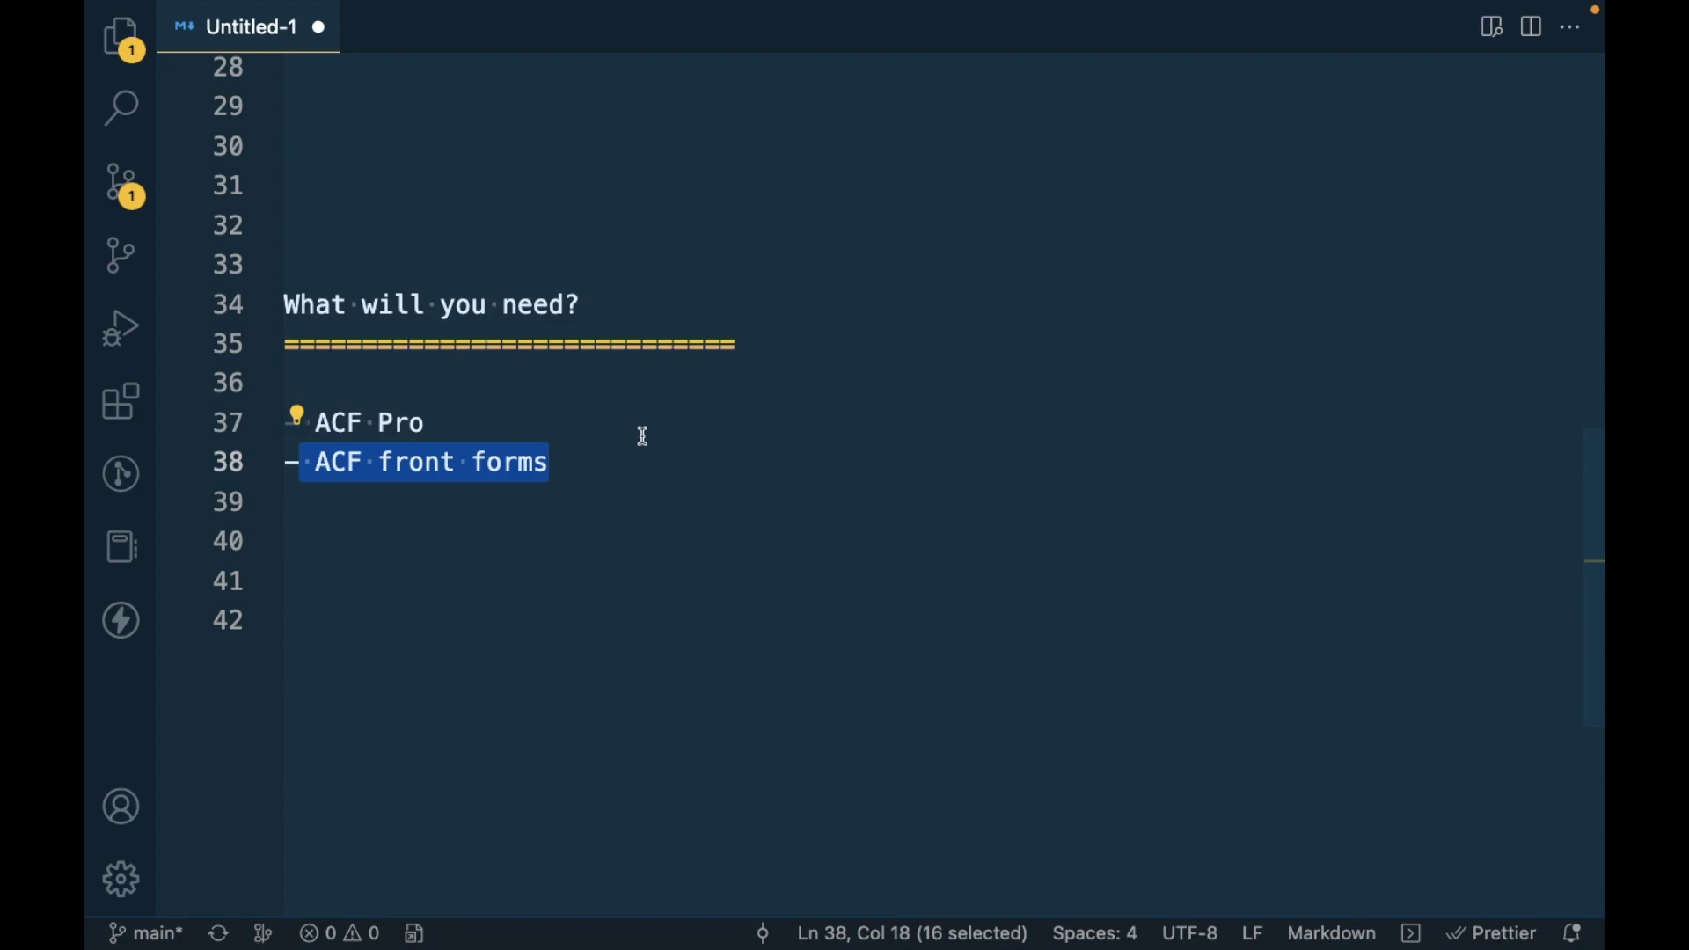
# Step: Zoom the active plugins list and highlight Advanced Custom Fields PRO and ACF Front Form
pyautogui.press('super+Tab')
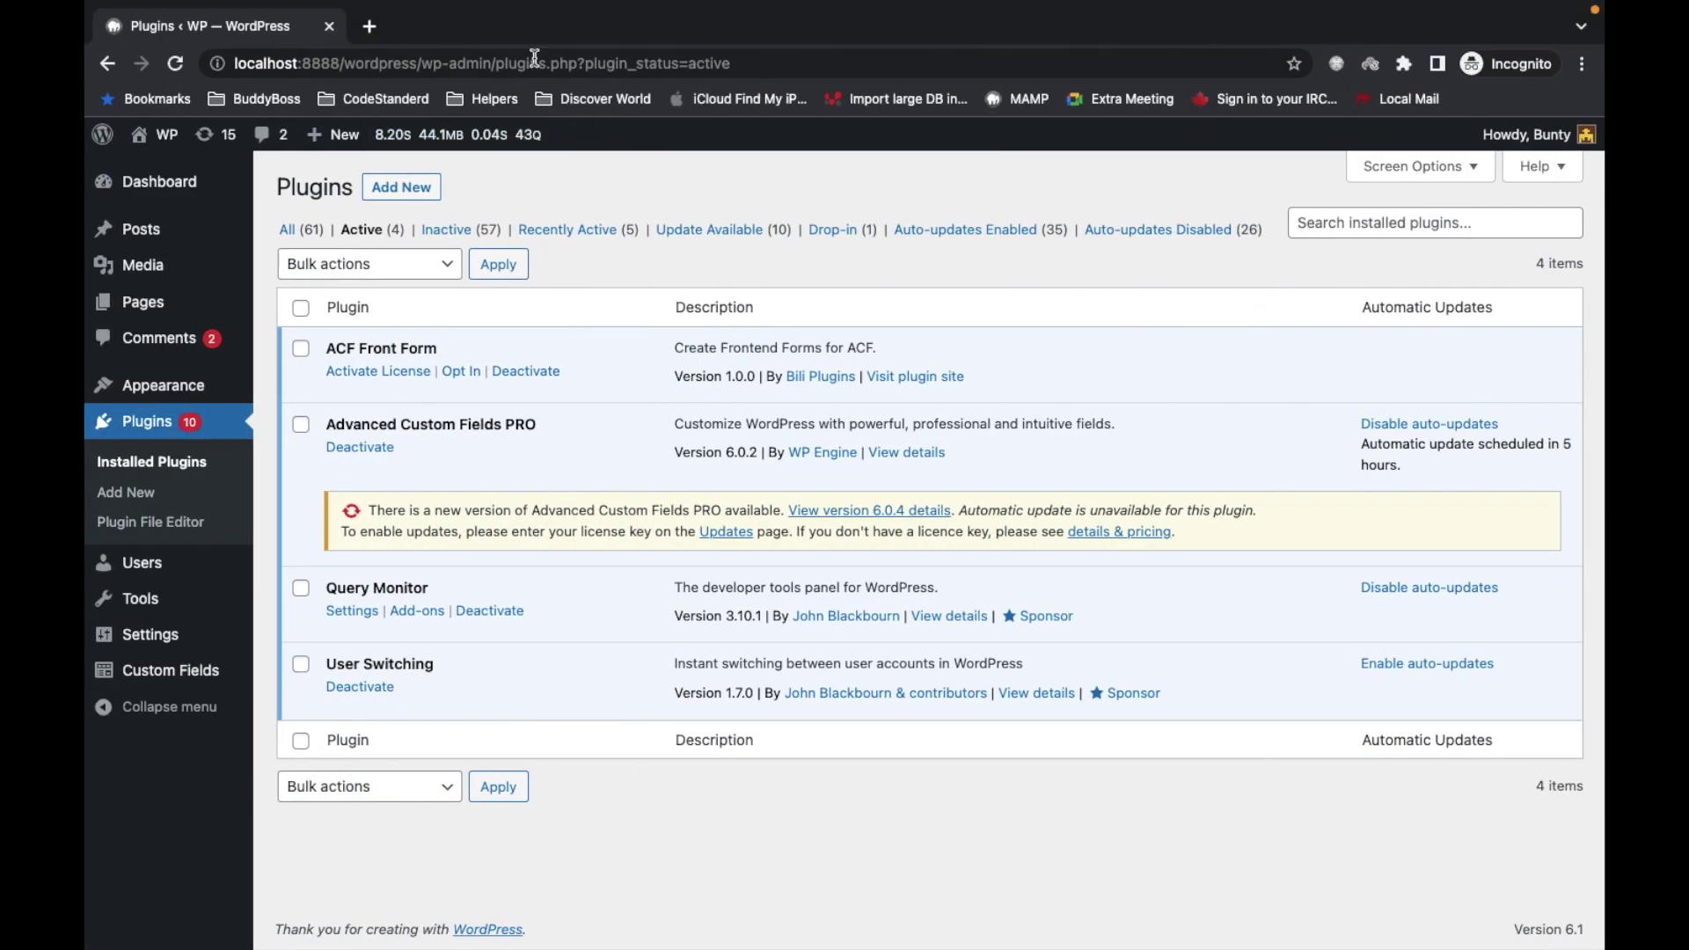
pyautogui.press('XF86MonBrightnessUp')
pyautogui.press('super+equal')
pyautogui.scroll(-1, 574, 390)
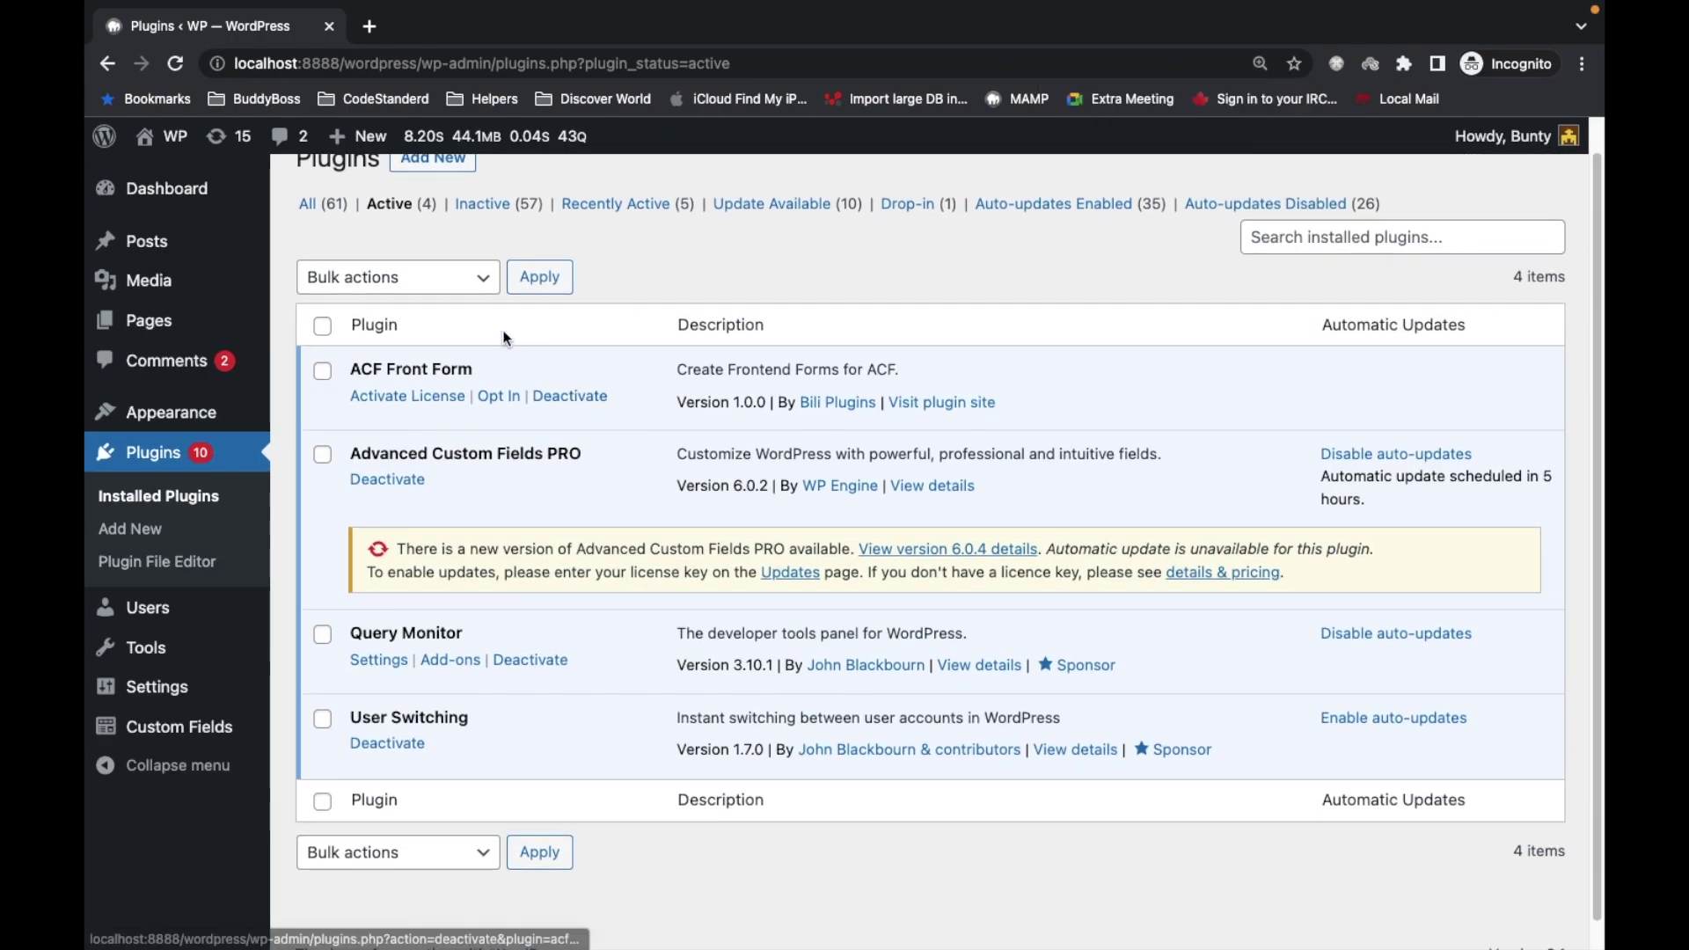
pyautogui.moveTo(352, 451); pyautogui.dragTo(597, 457)
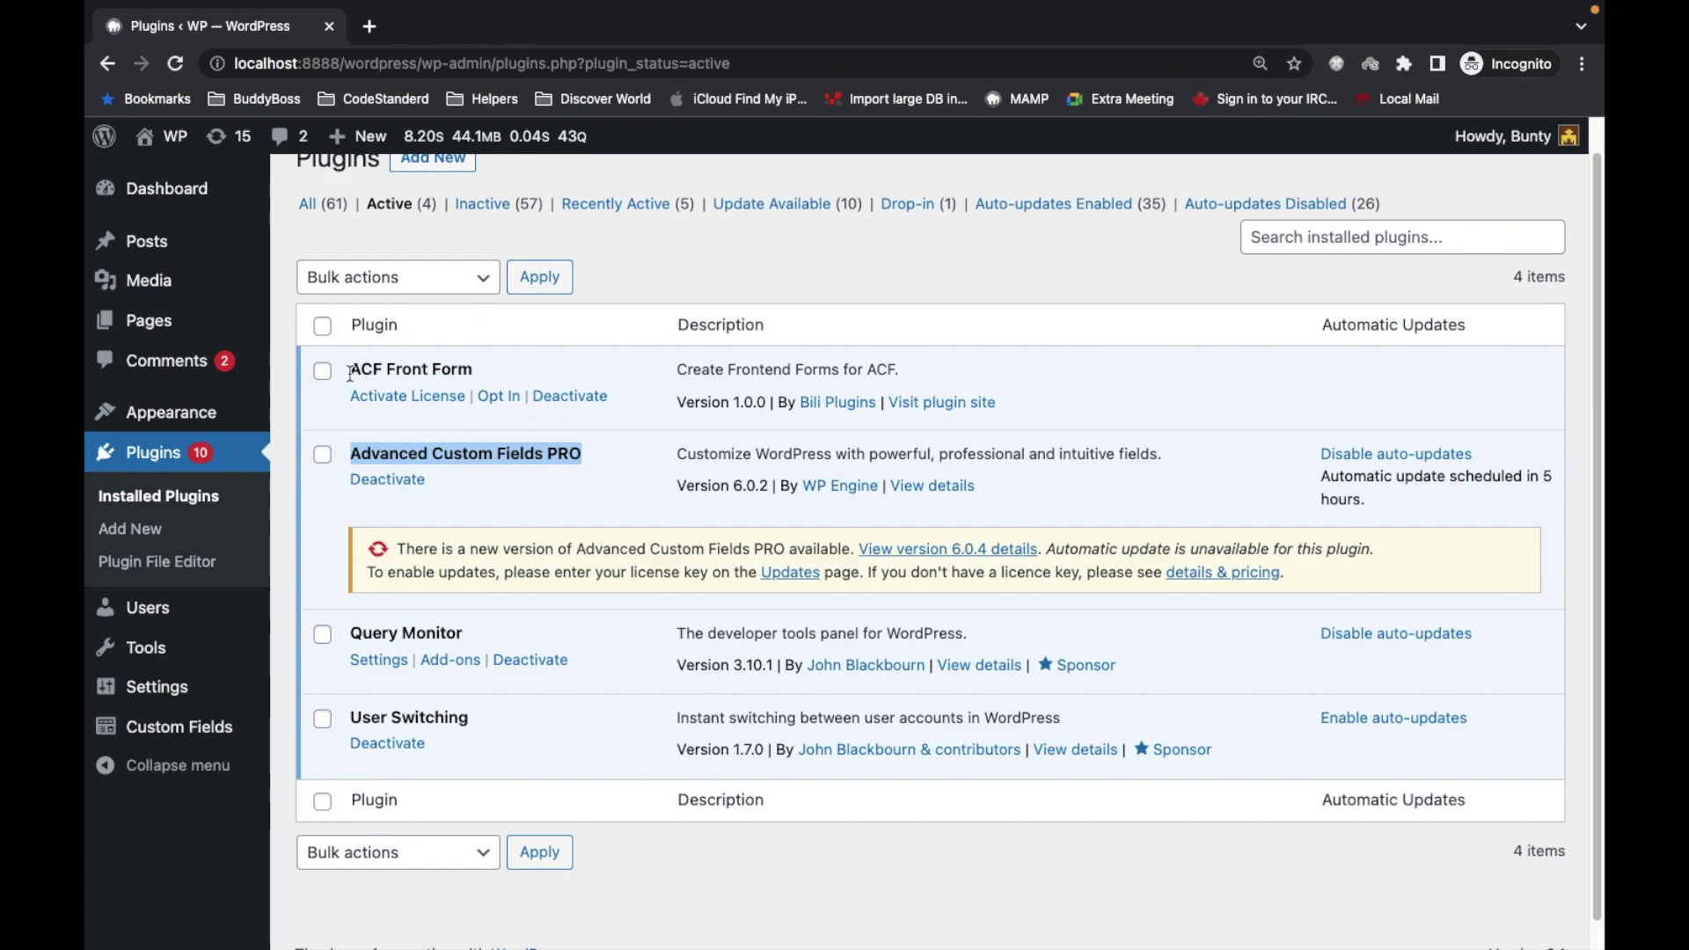
pyautogui.moveTo(351, 369); pyautogui.dragTo(481, 366)
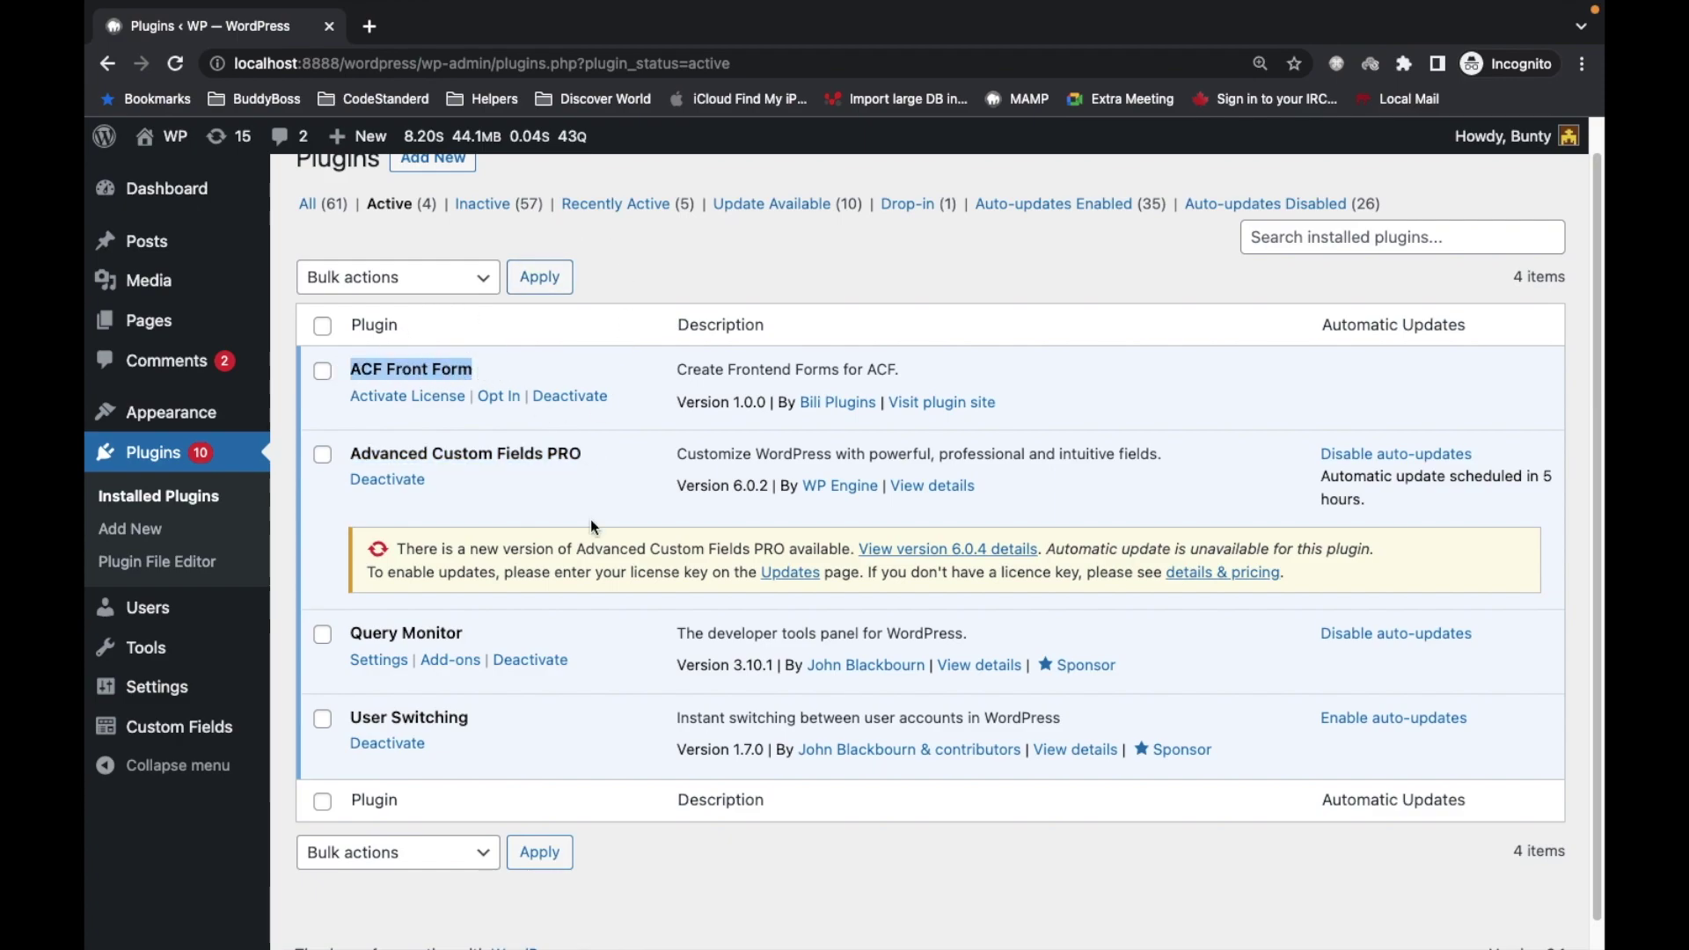
pyautogui.scroll(1, 593, 526)
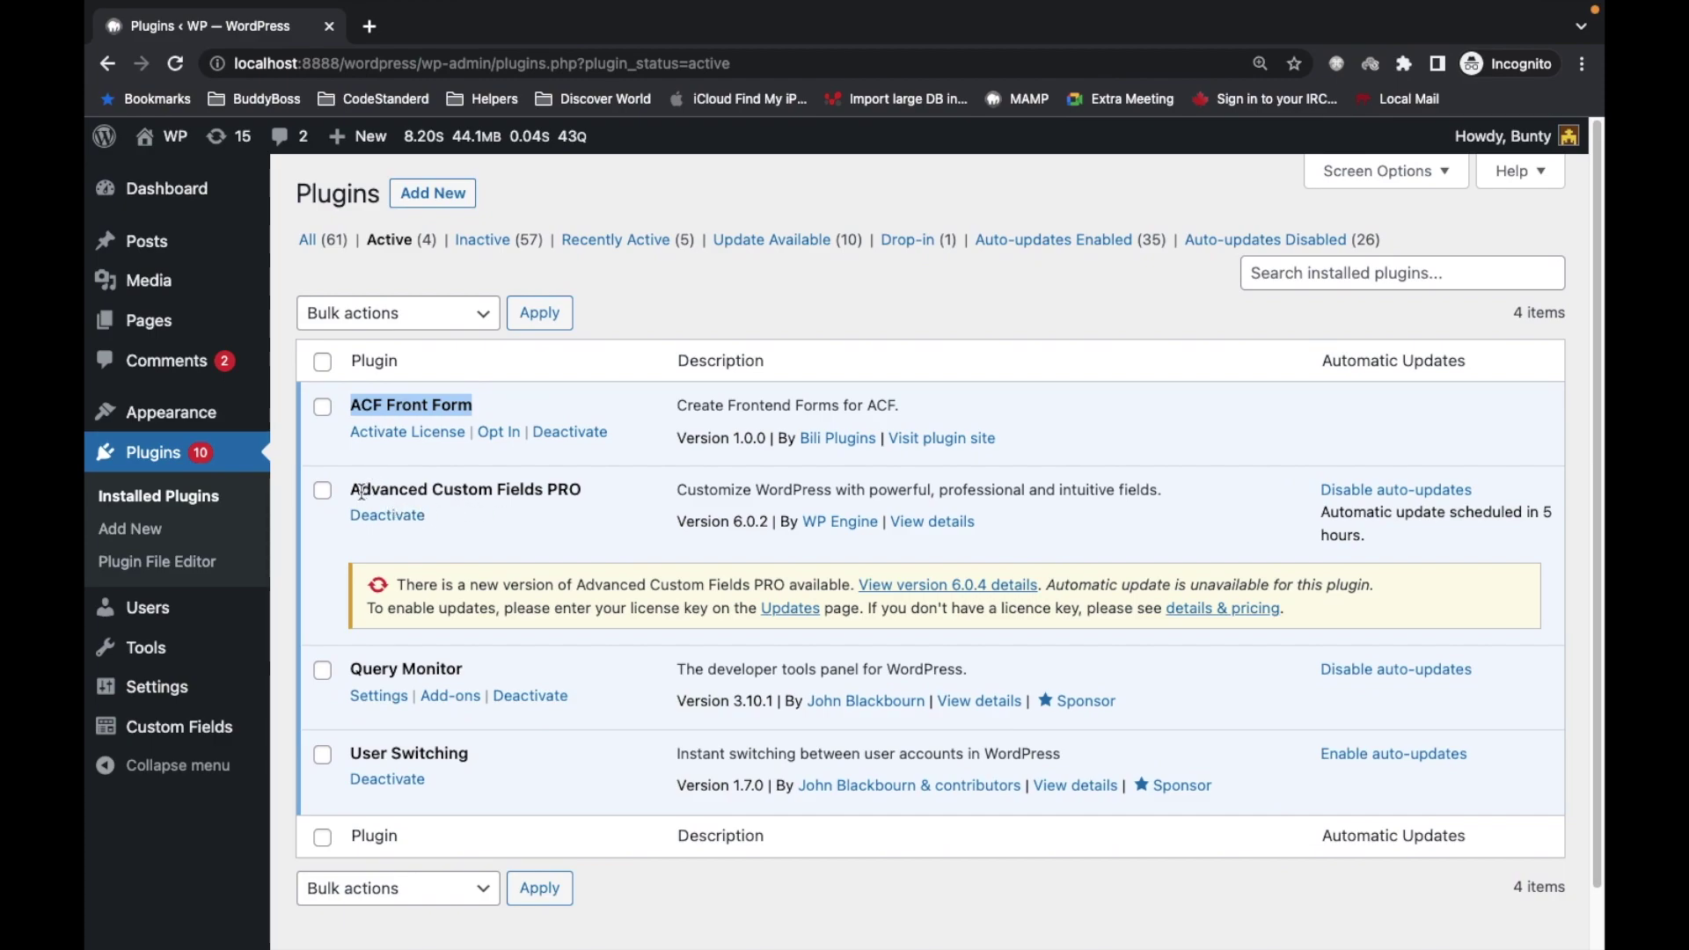
# Step: Open the ACF field groups, point out the Posts location, and open Post Field Group
pyautogui.click(144, 731)
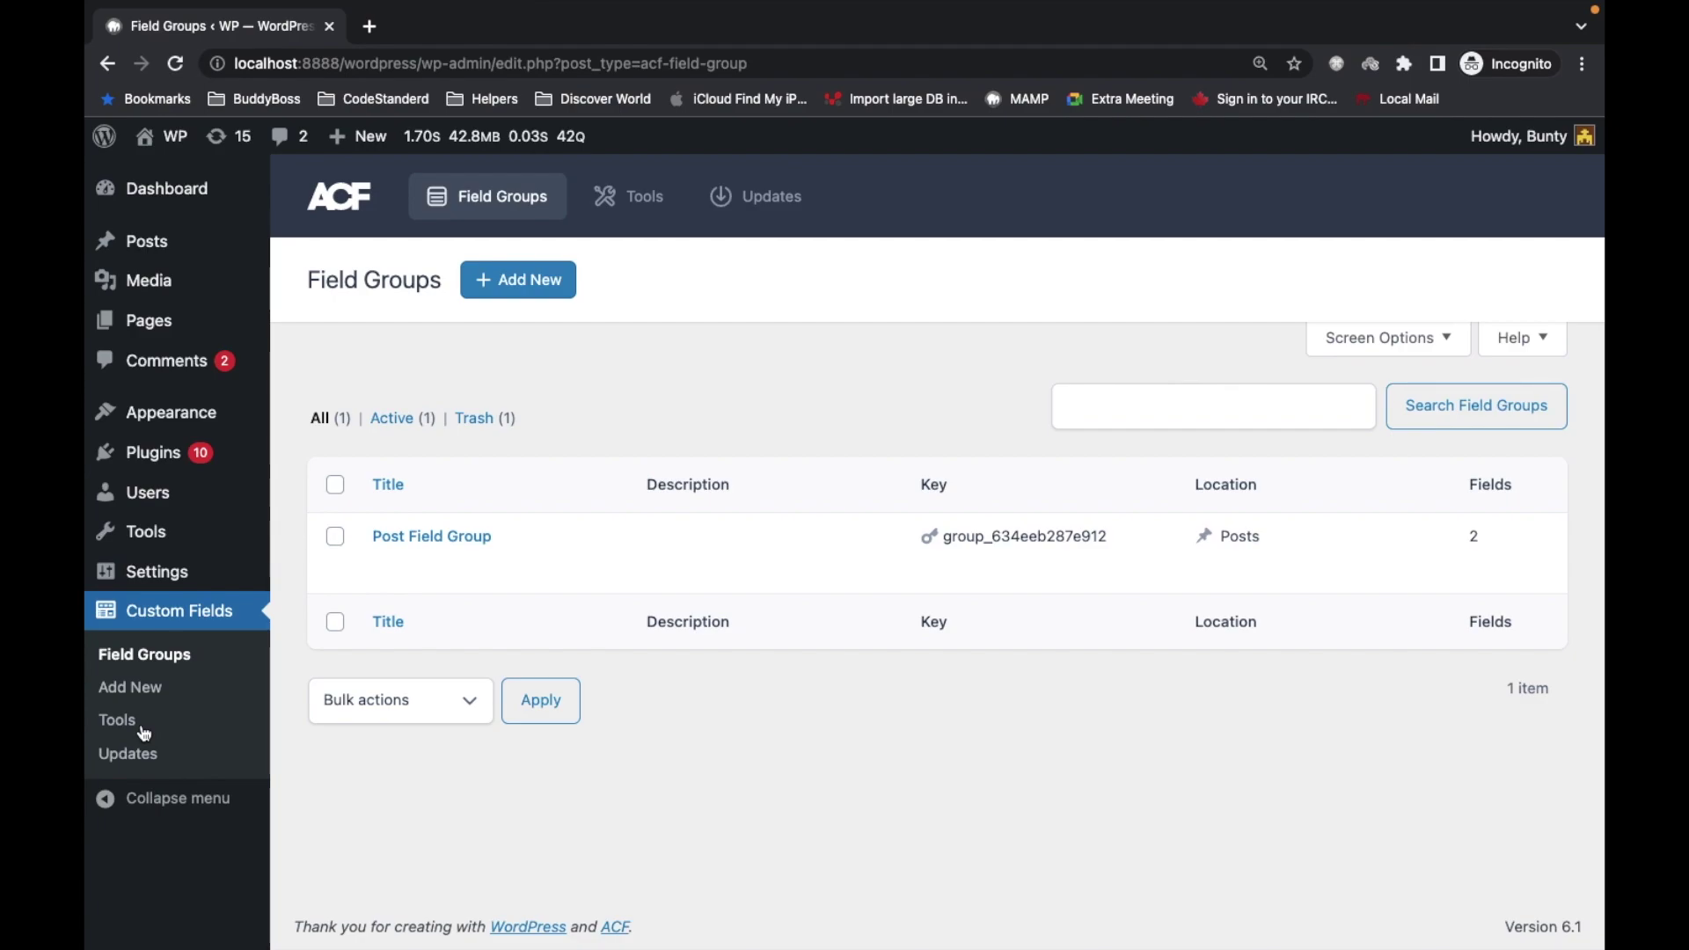
pyautogui.doubleClick(1241, 539)
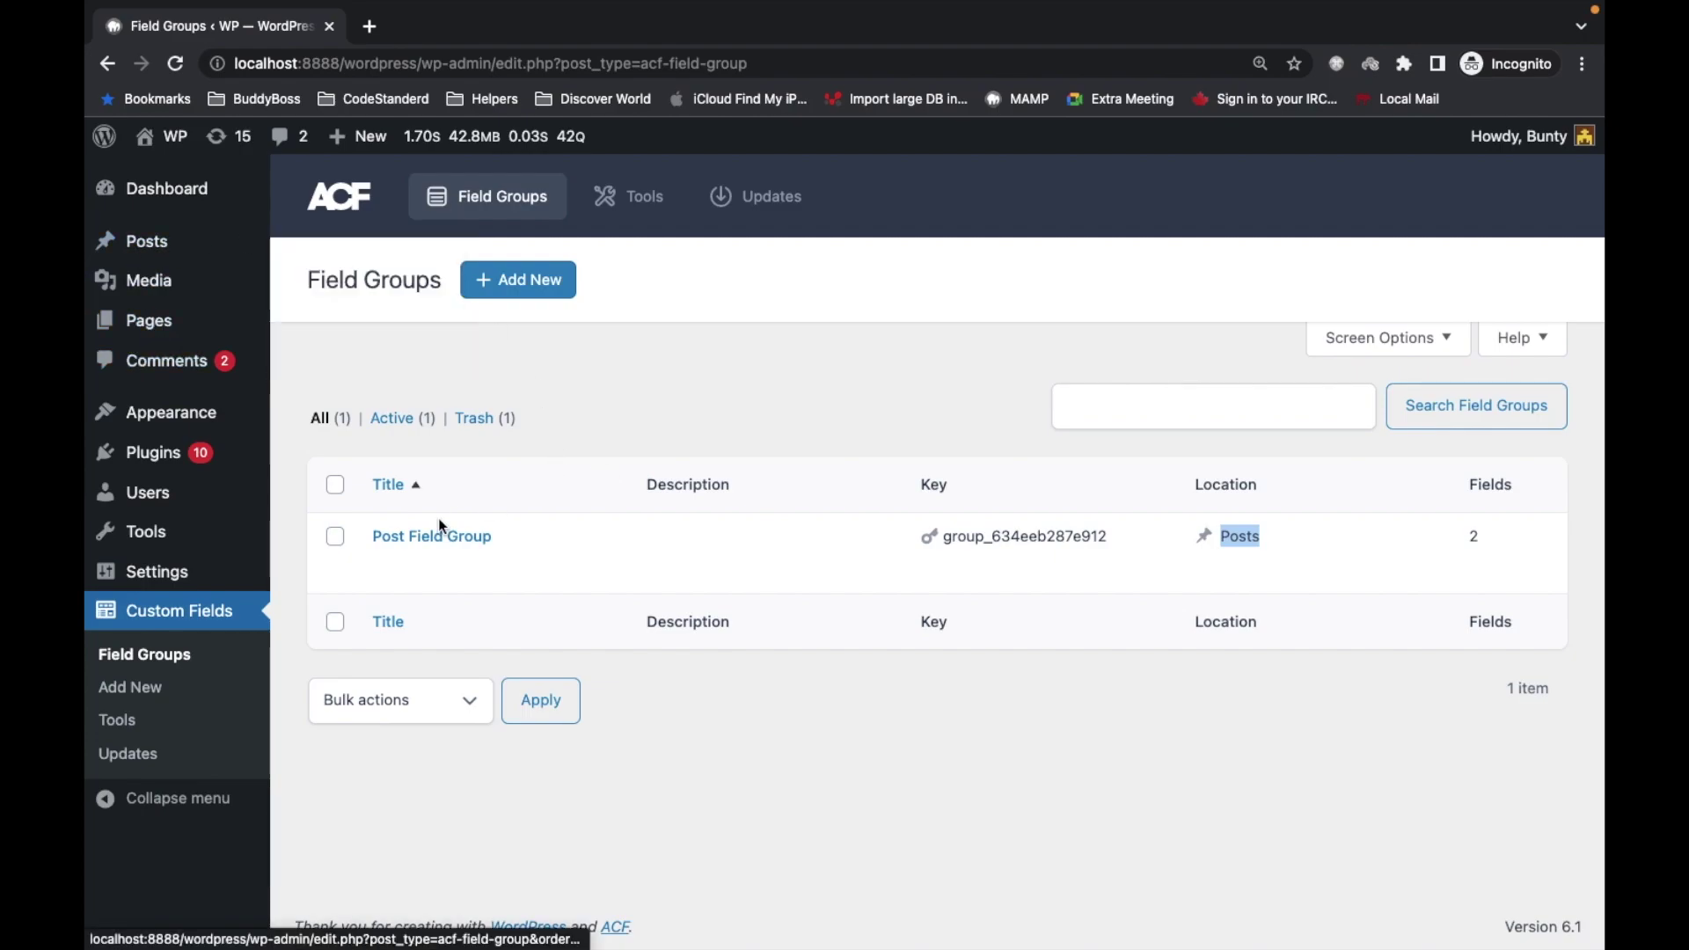
pyautogui.click(407, 542)
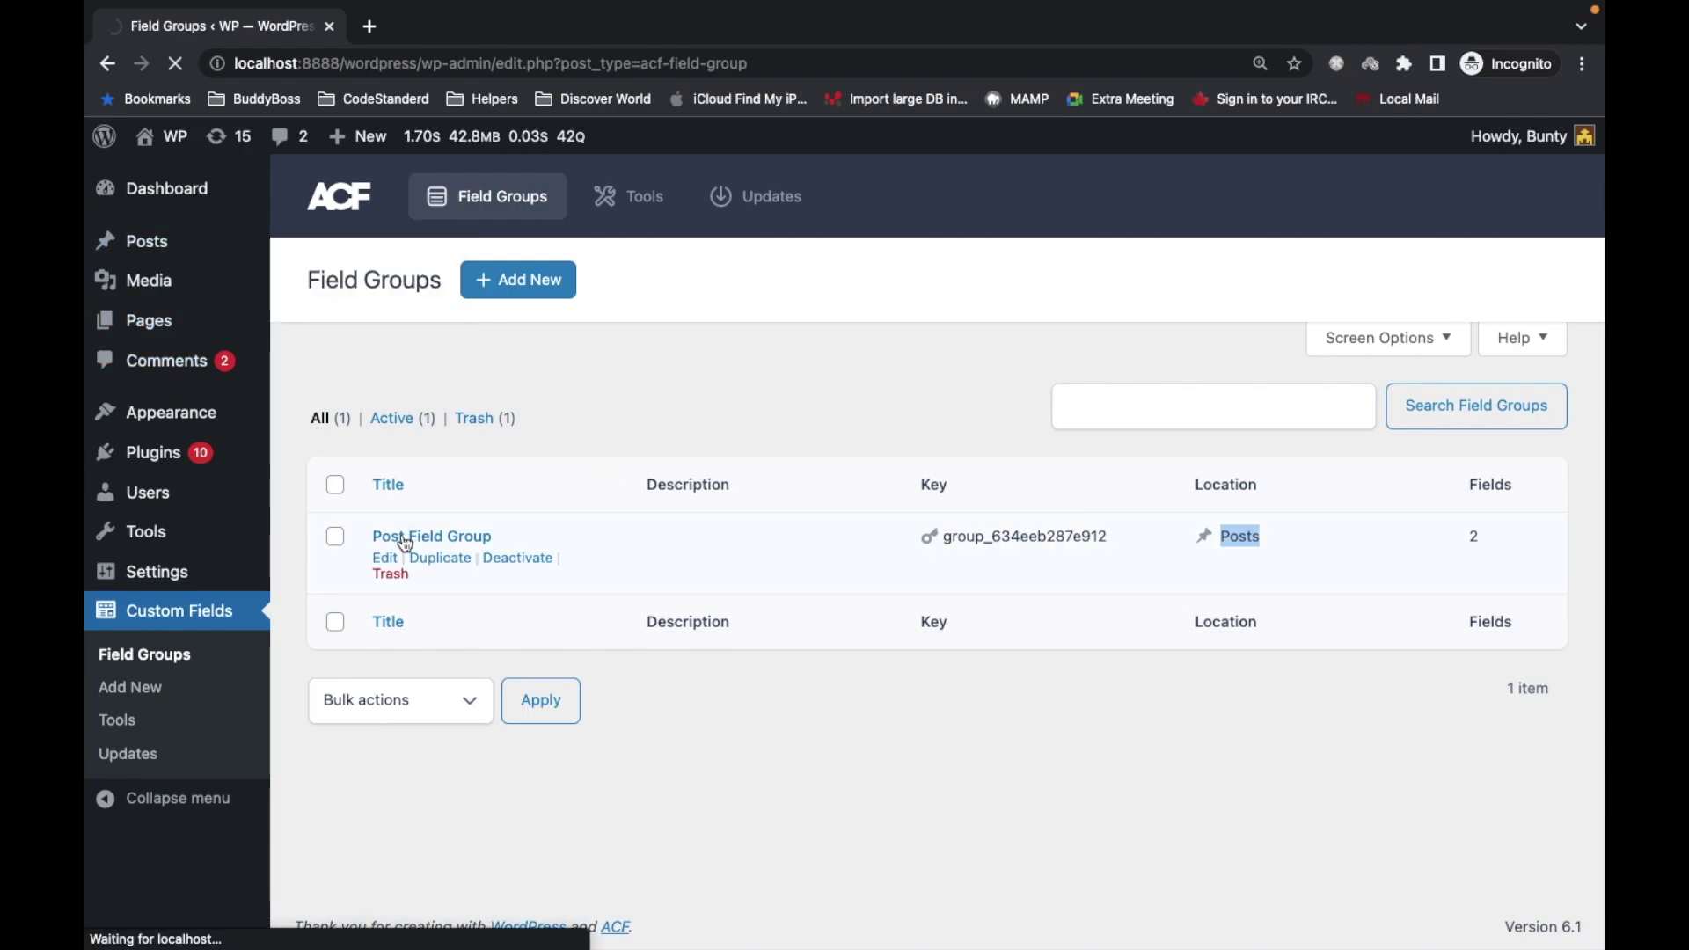
# Step: Scroll through Post Field Group's two text fields and its Post Type equals Post location rule
pyautogui.scroll(-1, 571, 545)
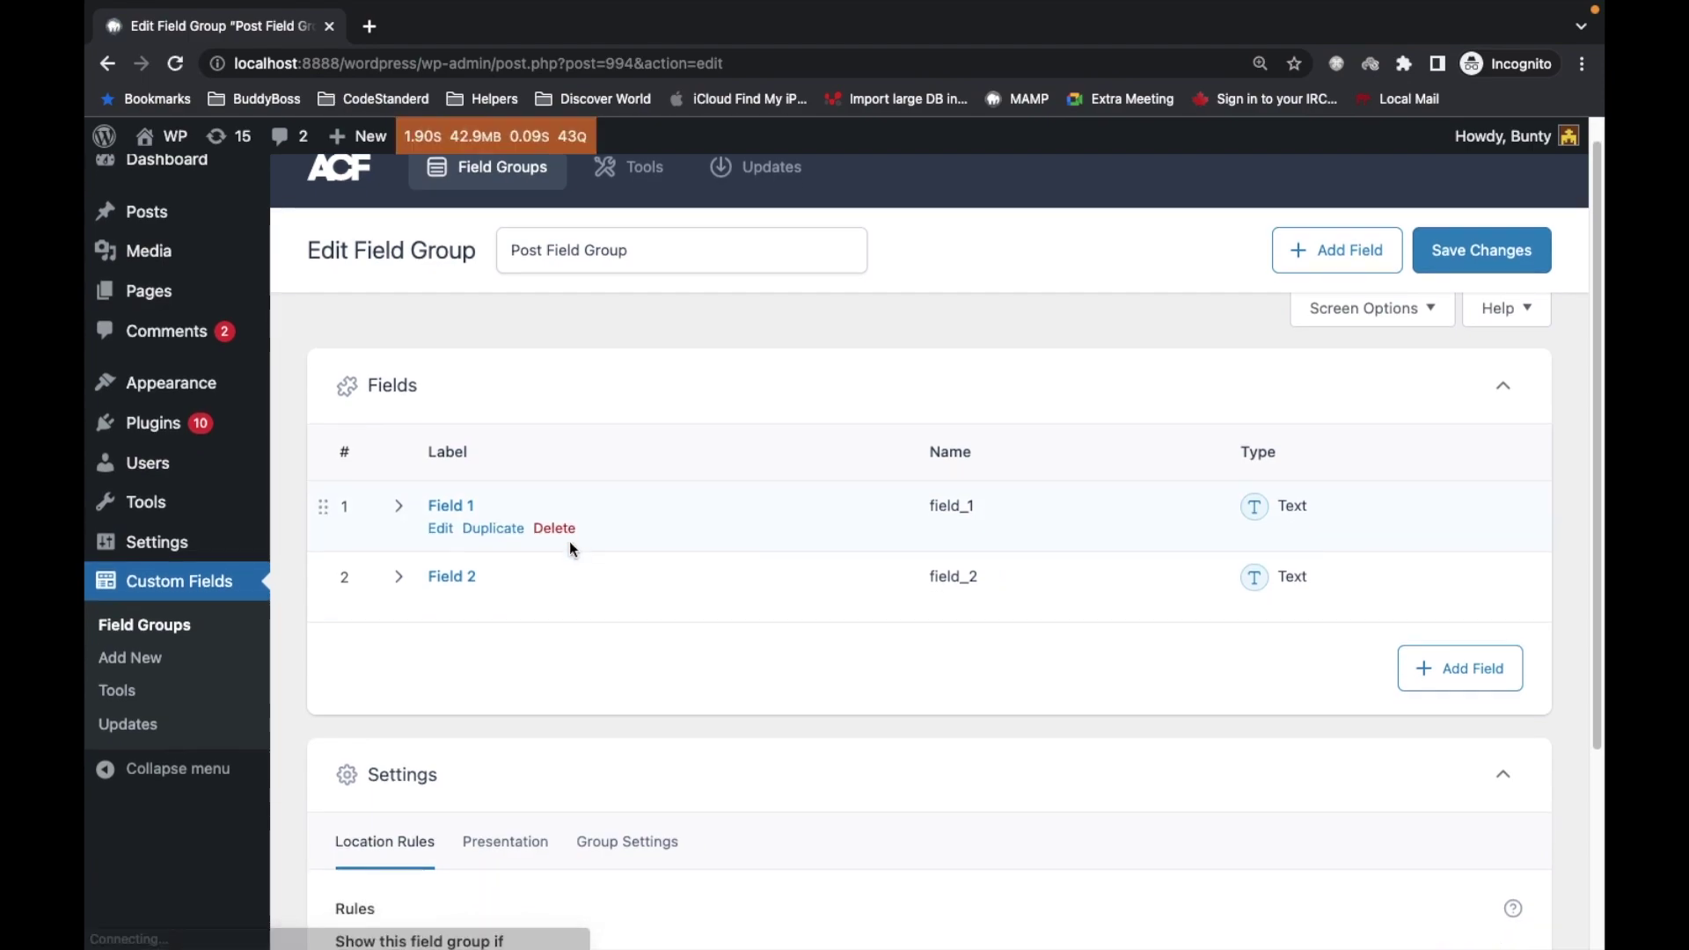
pyautogui.scroll(-5, 558, 497)
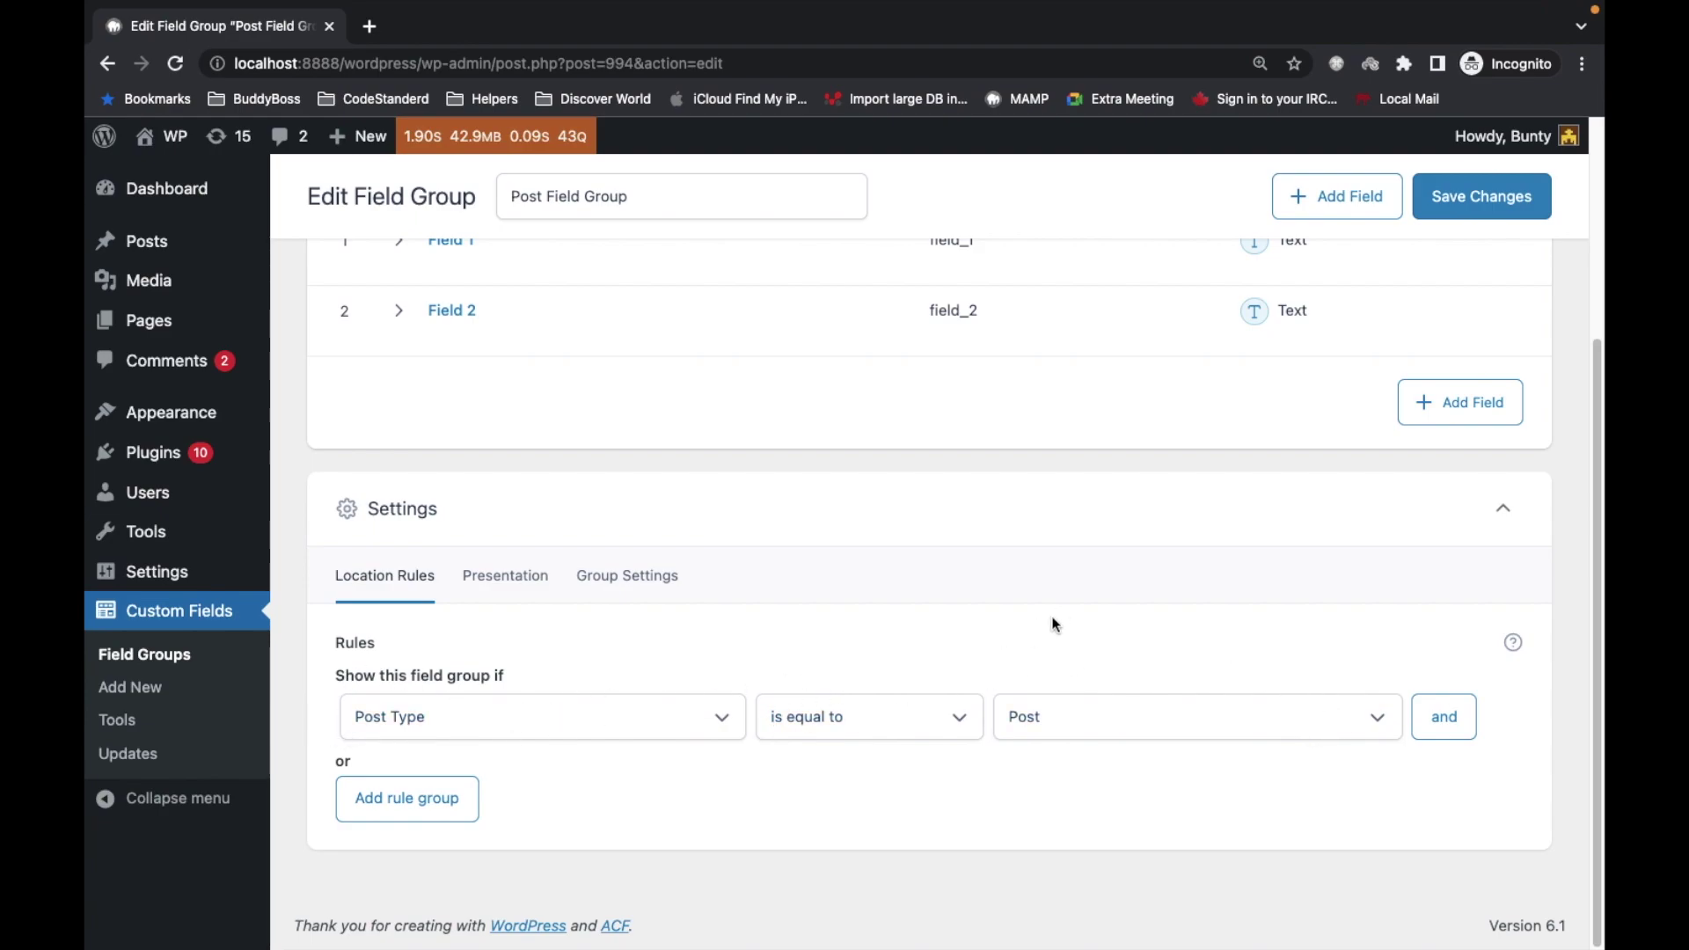
pyautogui.scroll(1, 658, 697)
pyautogui.scroll(3, 656, 695)
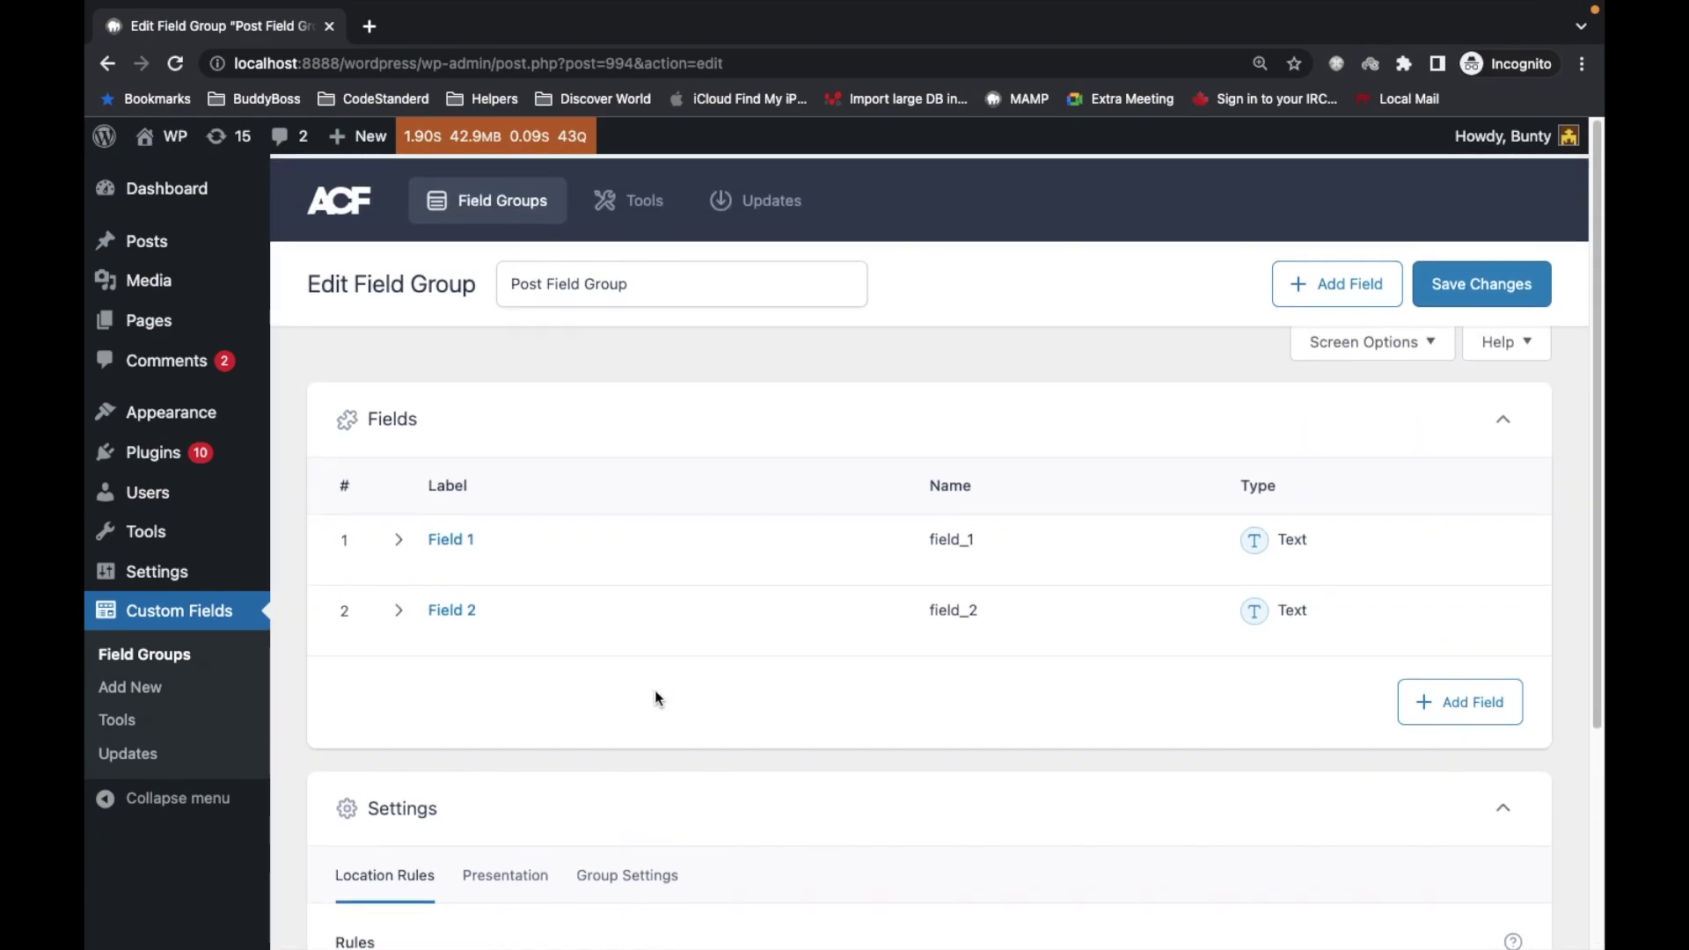
pyautogui.scroll(-3, 656, 696)
pyautogui.scroll(-1, 842, 634)
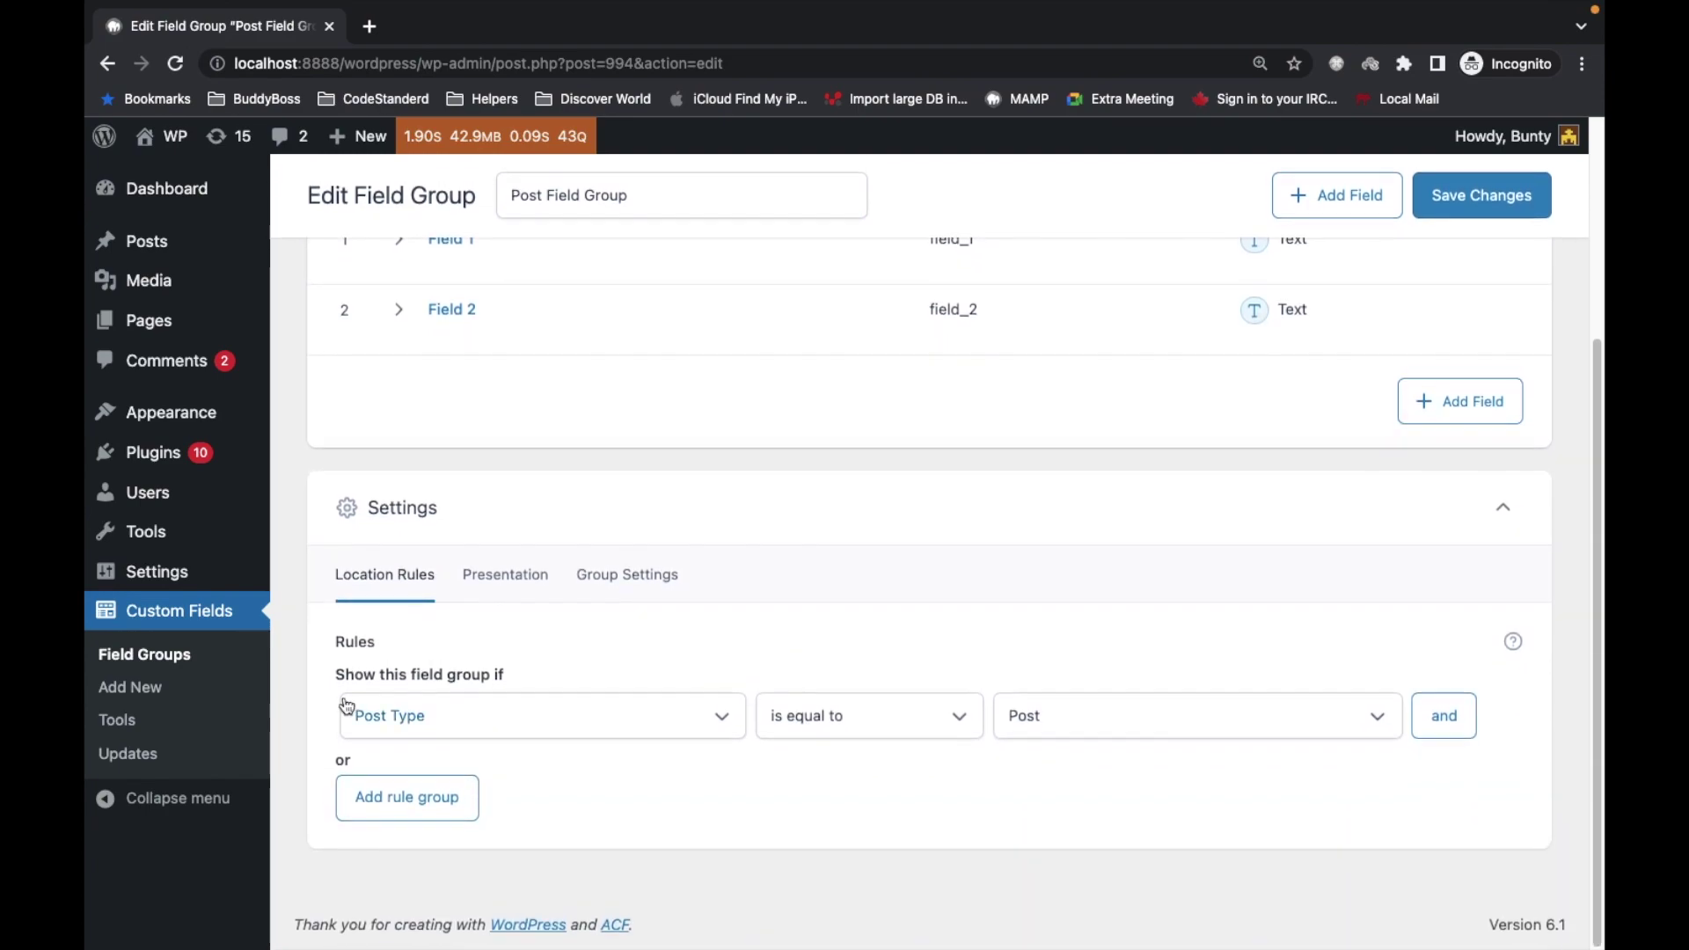
pyautogui.scroll(4, 613, 592)
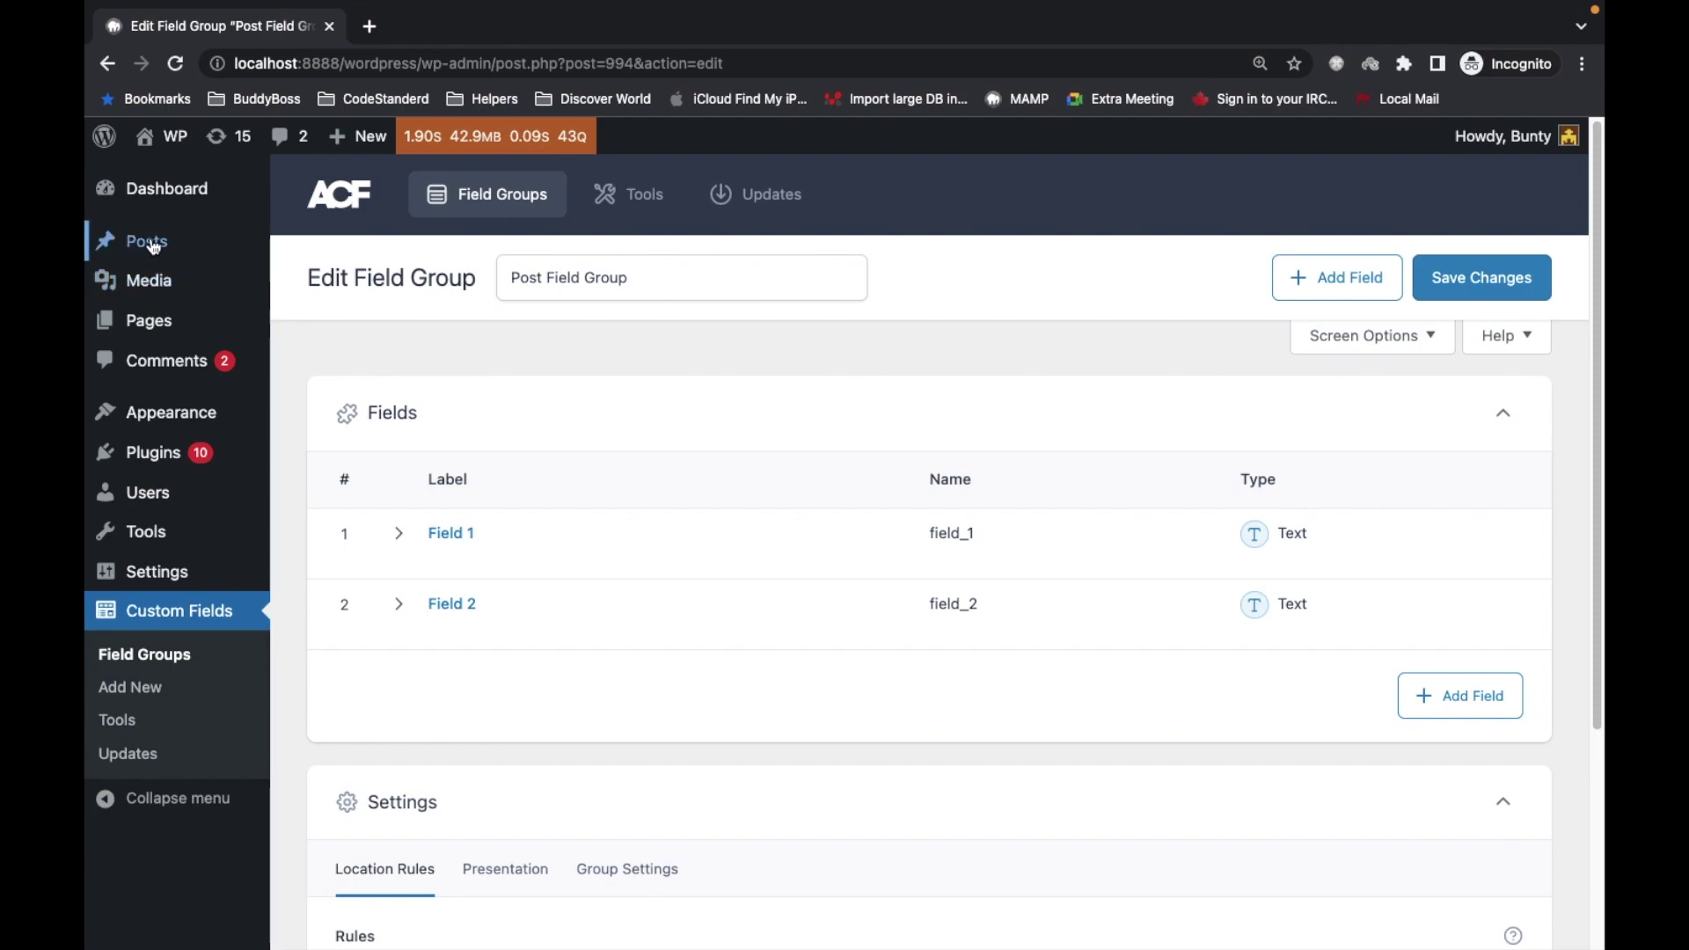
# Step: Create a new page from Pages > Add New and title it 'Add Post'
pyautogui.moveTo(155, 322)
pyautogui.click(344, 363)
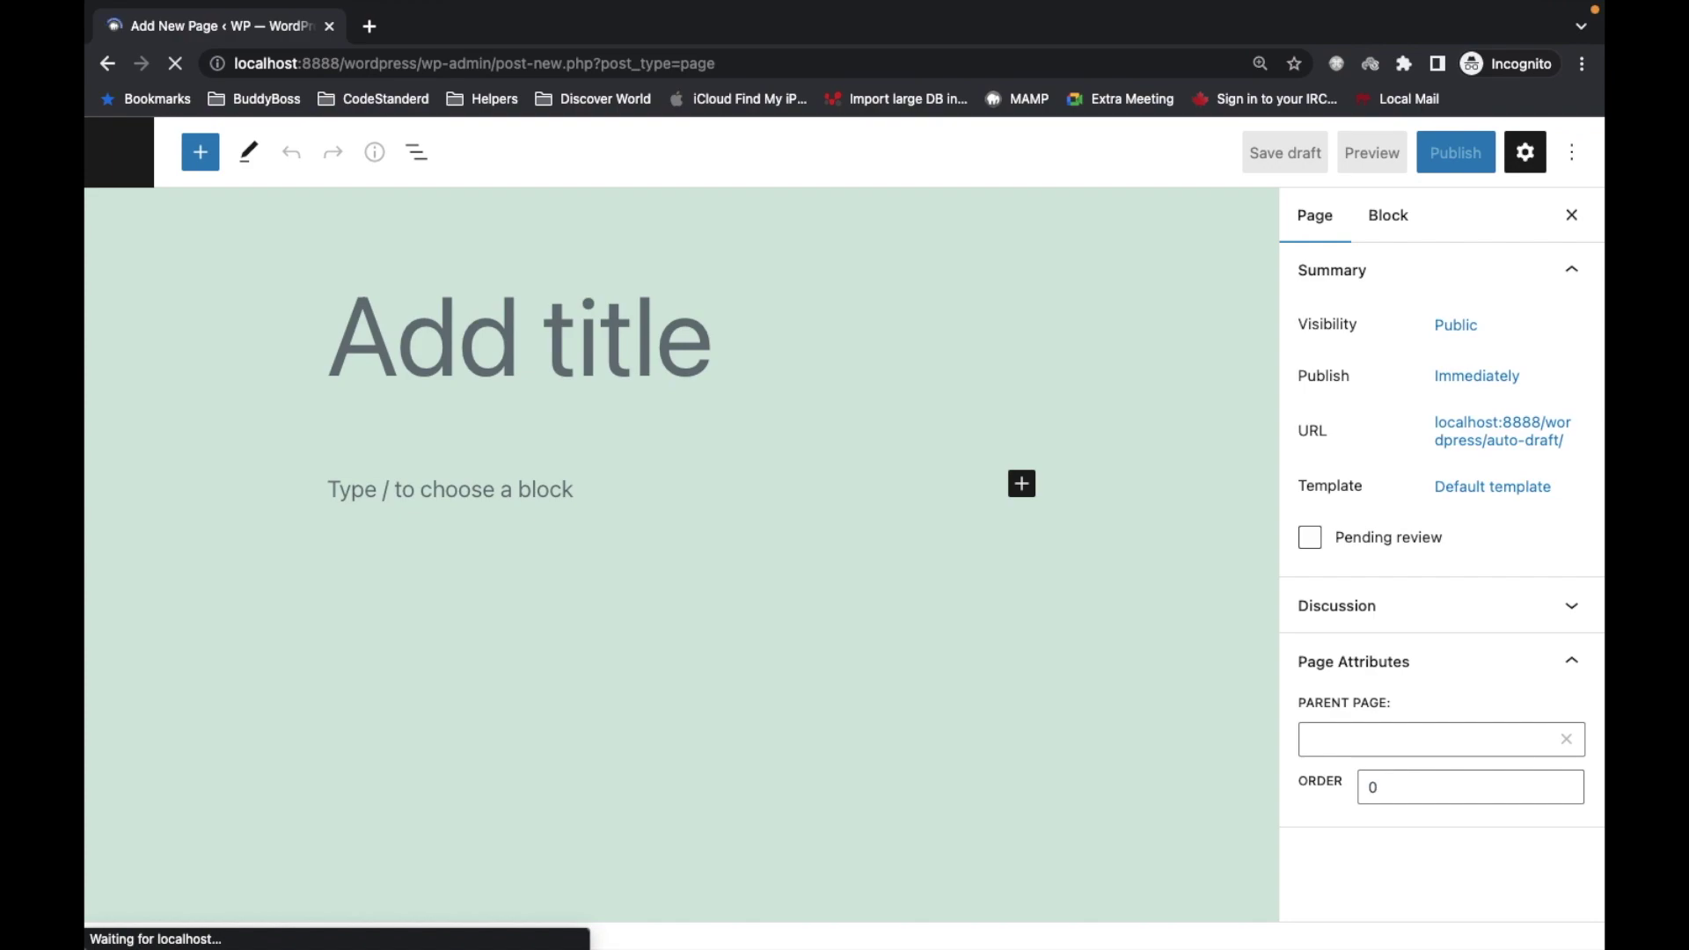
pyautogui.write('Add ')
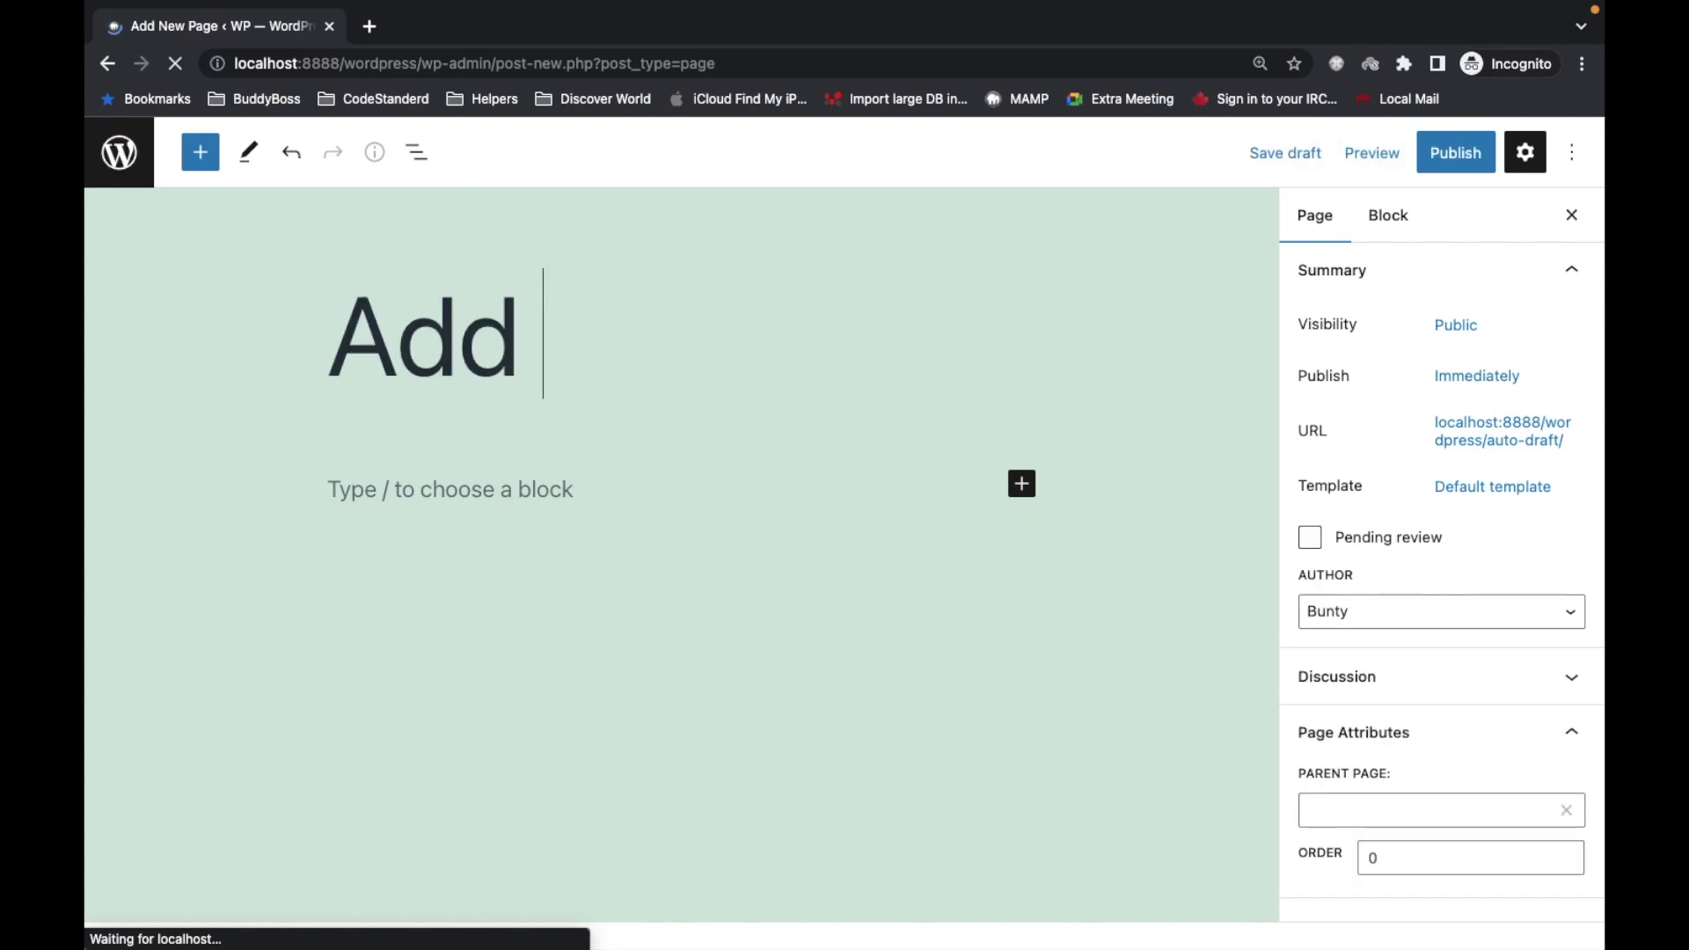
pyautogui.write('Post')
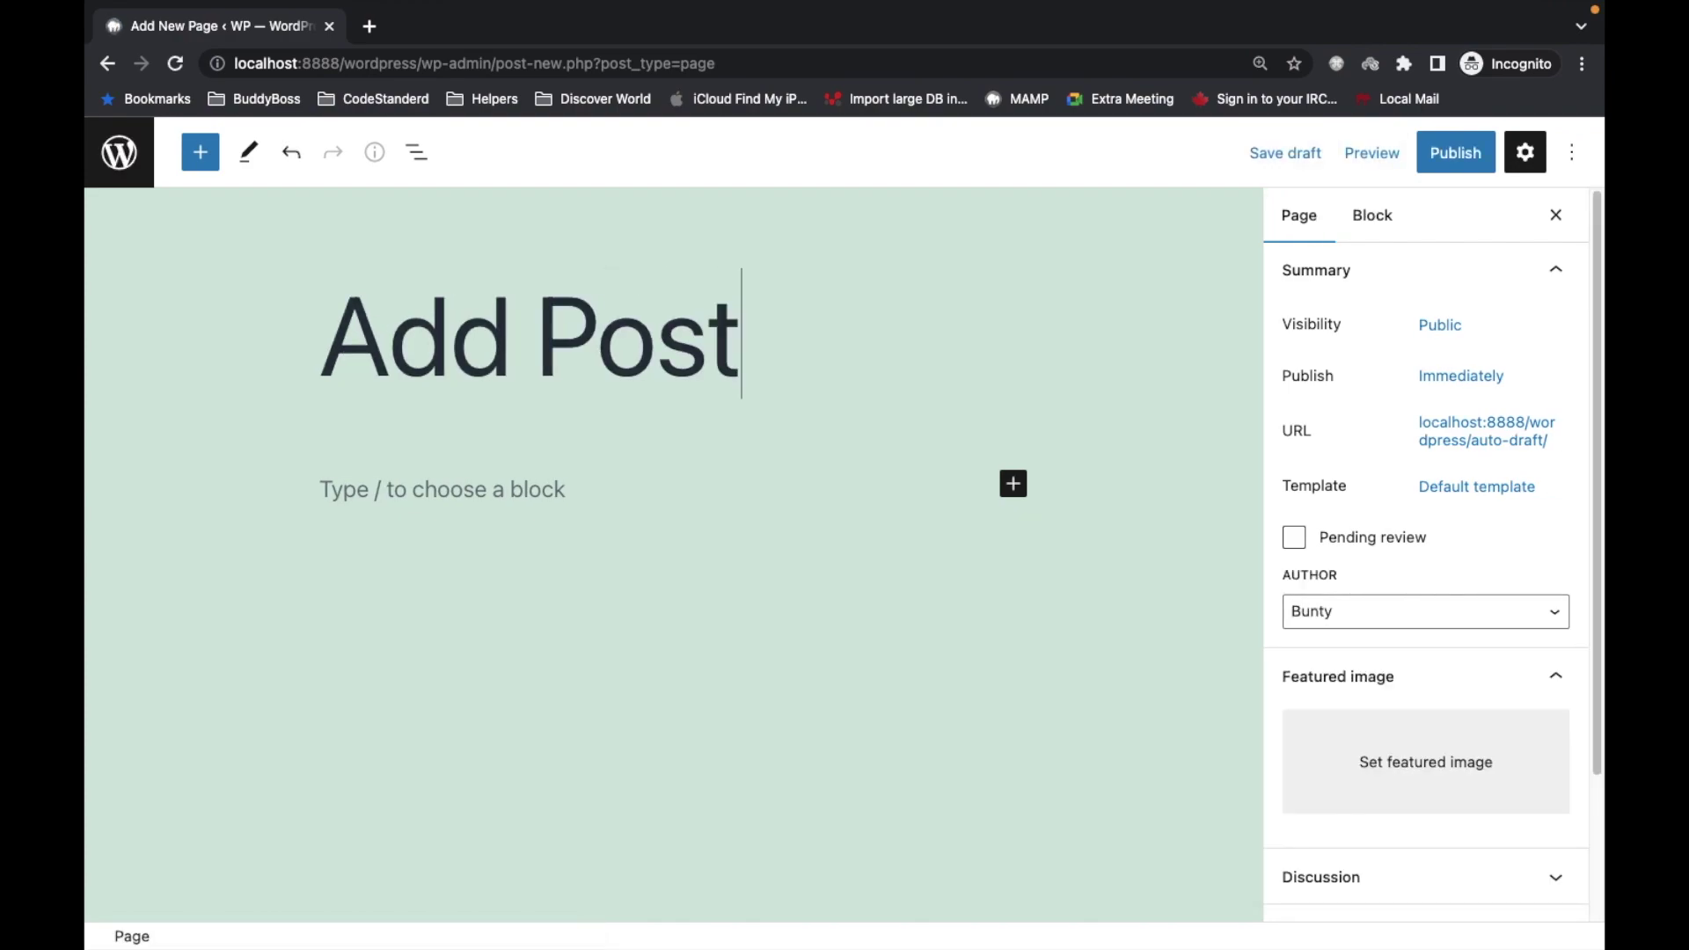
# Step: Insert an ACF Front Form block under the title by searching 'acf fr', then show its settings
pyautogui.click(206, 165)
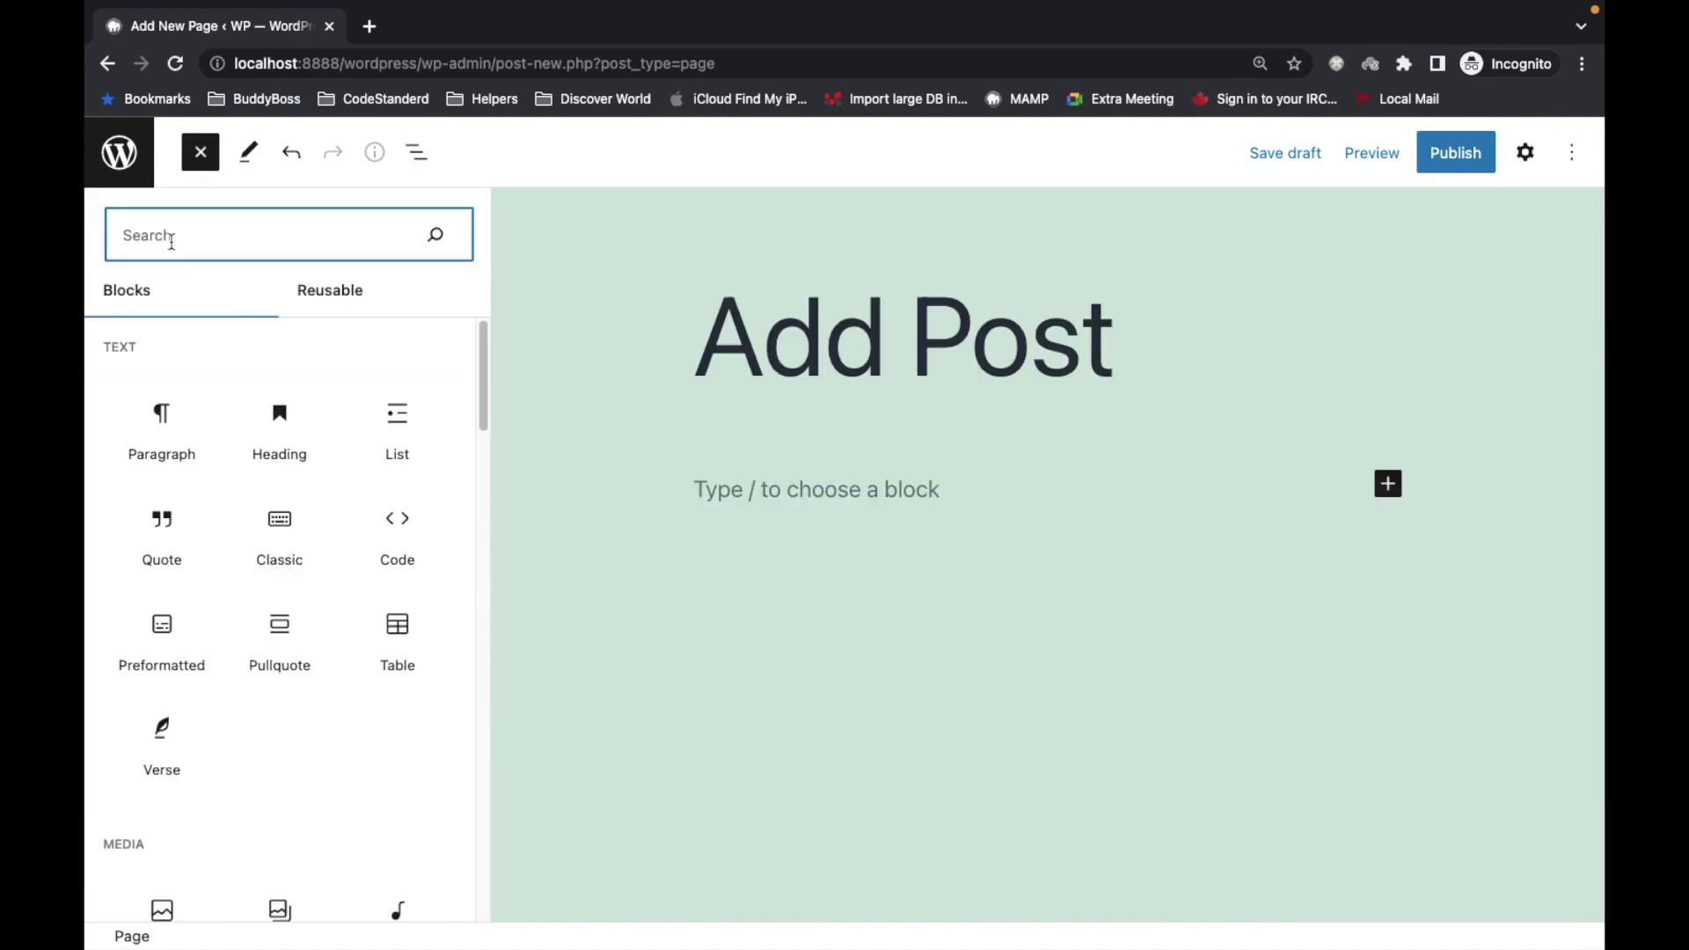
pyautogui.write('acf')
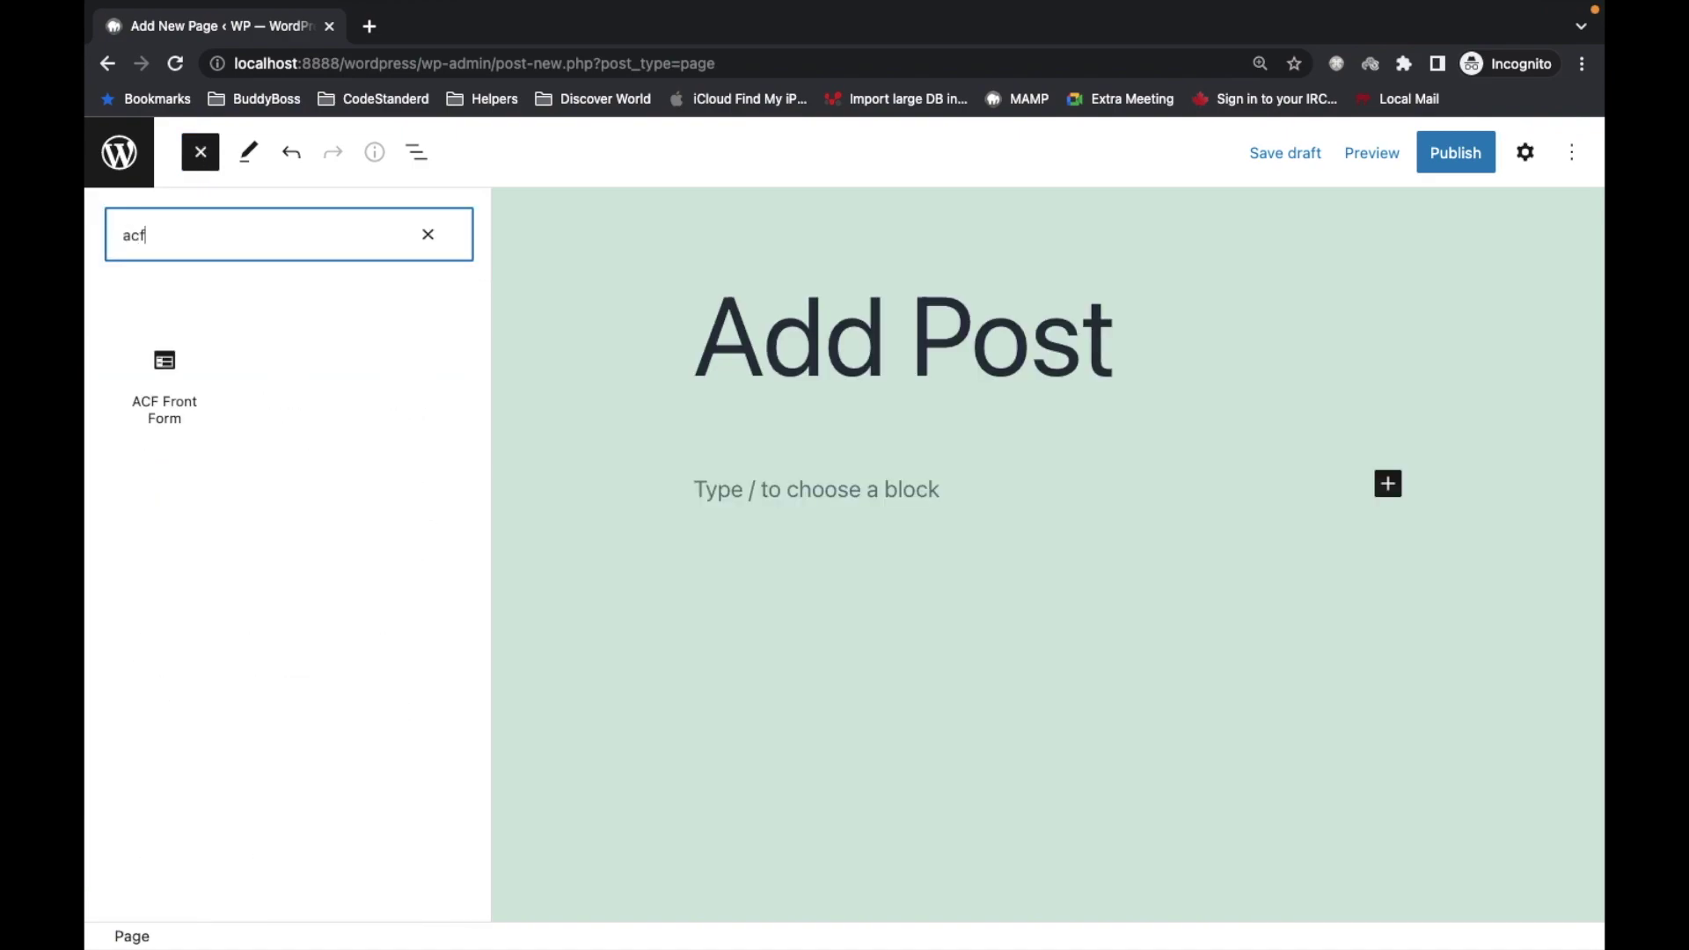
pyautogui.write(' fro')
pyautogui.moveTo(166, 362)
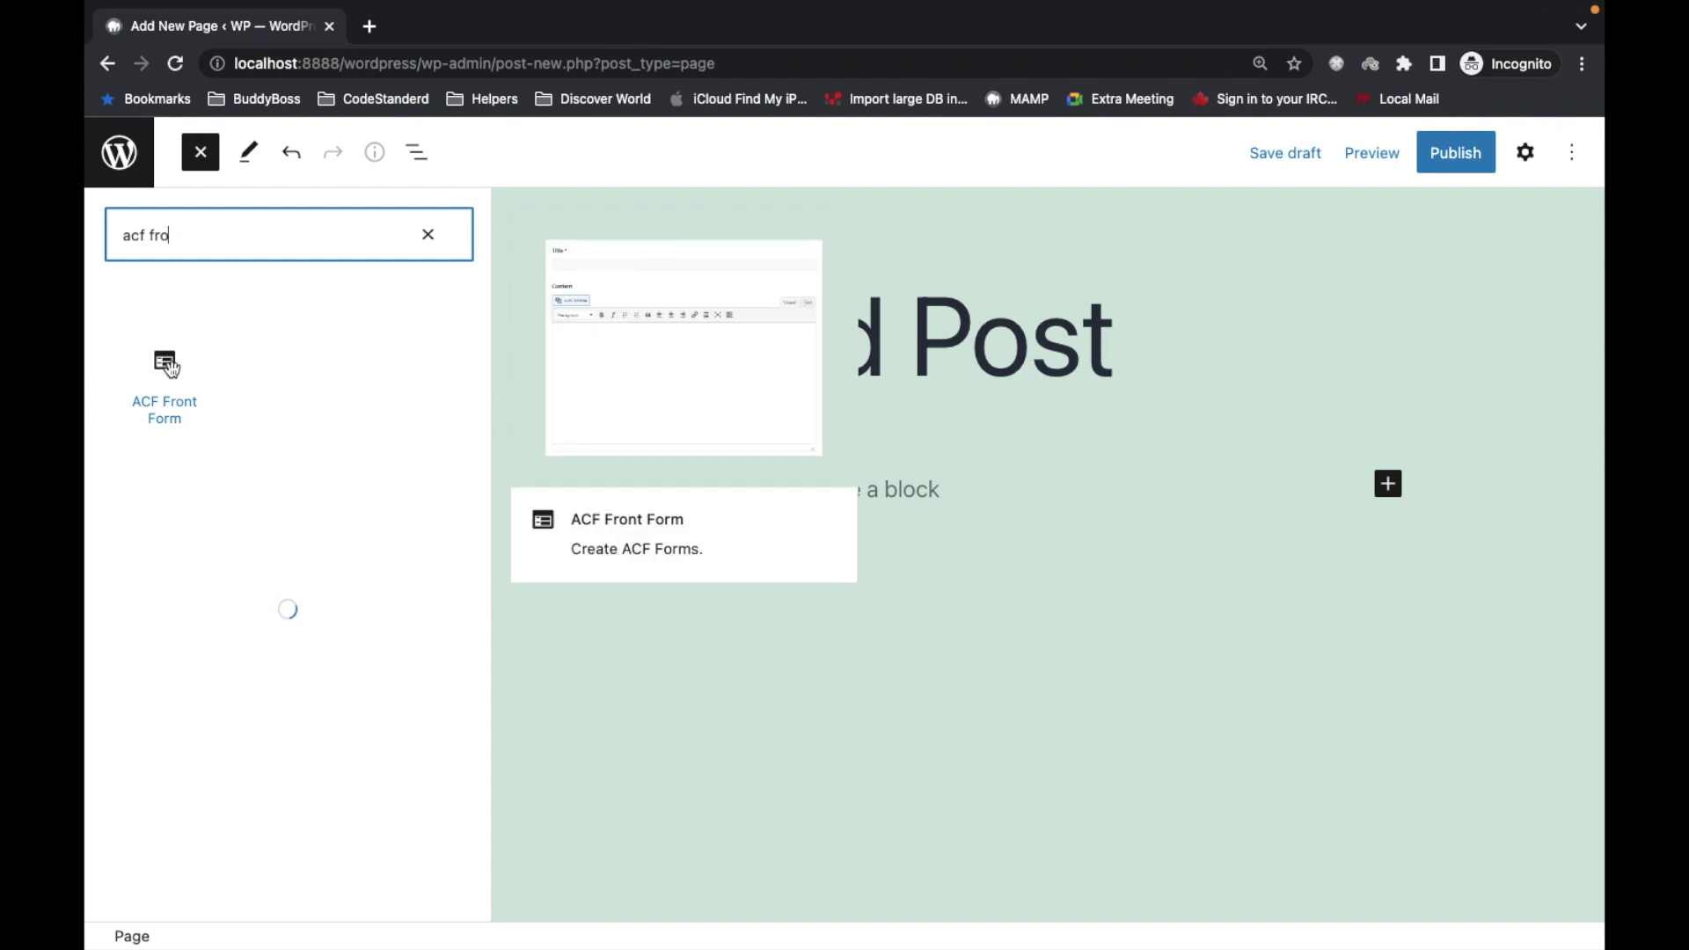
pyautogui.click(164, 368)
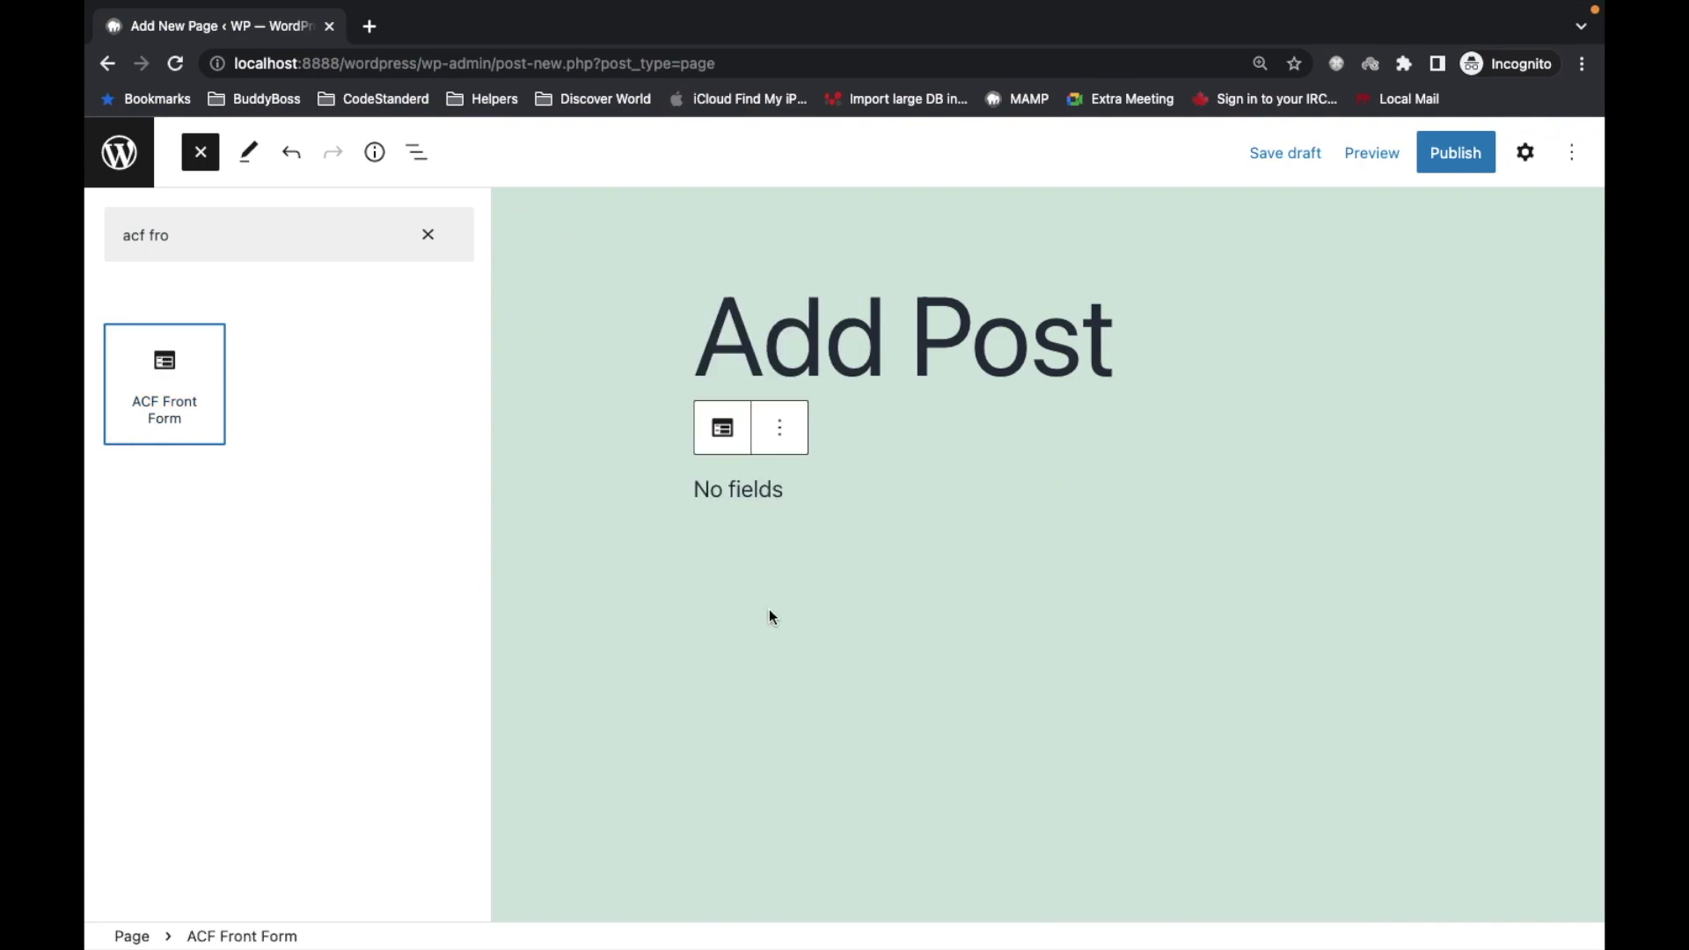
pyautogui.click(745, 491)
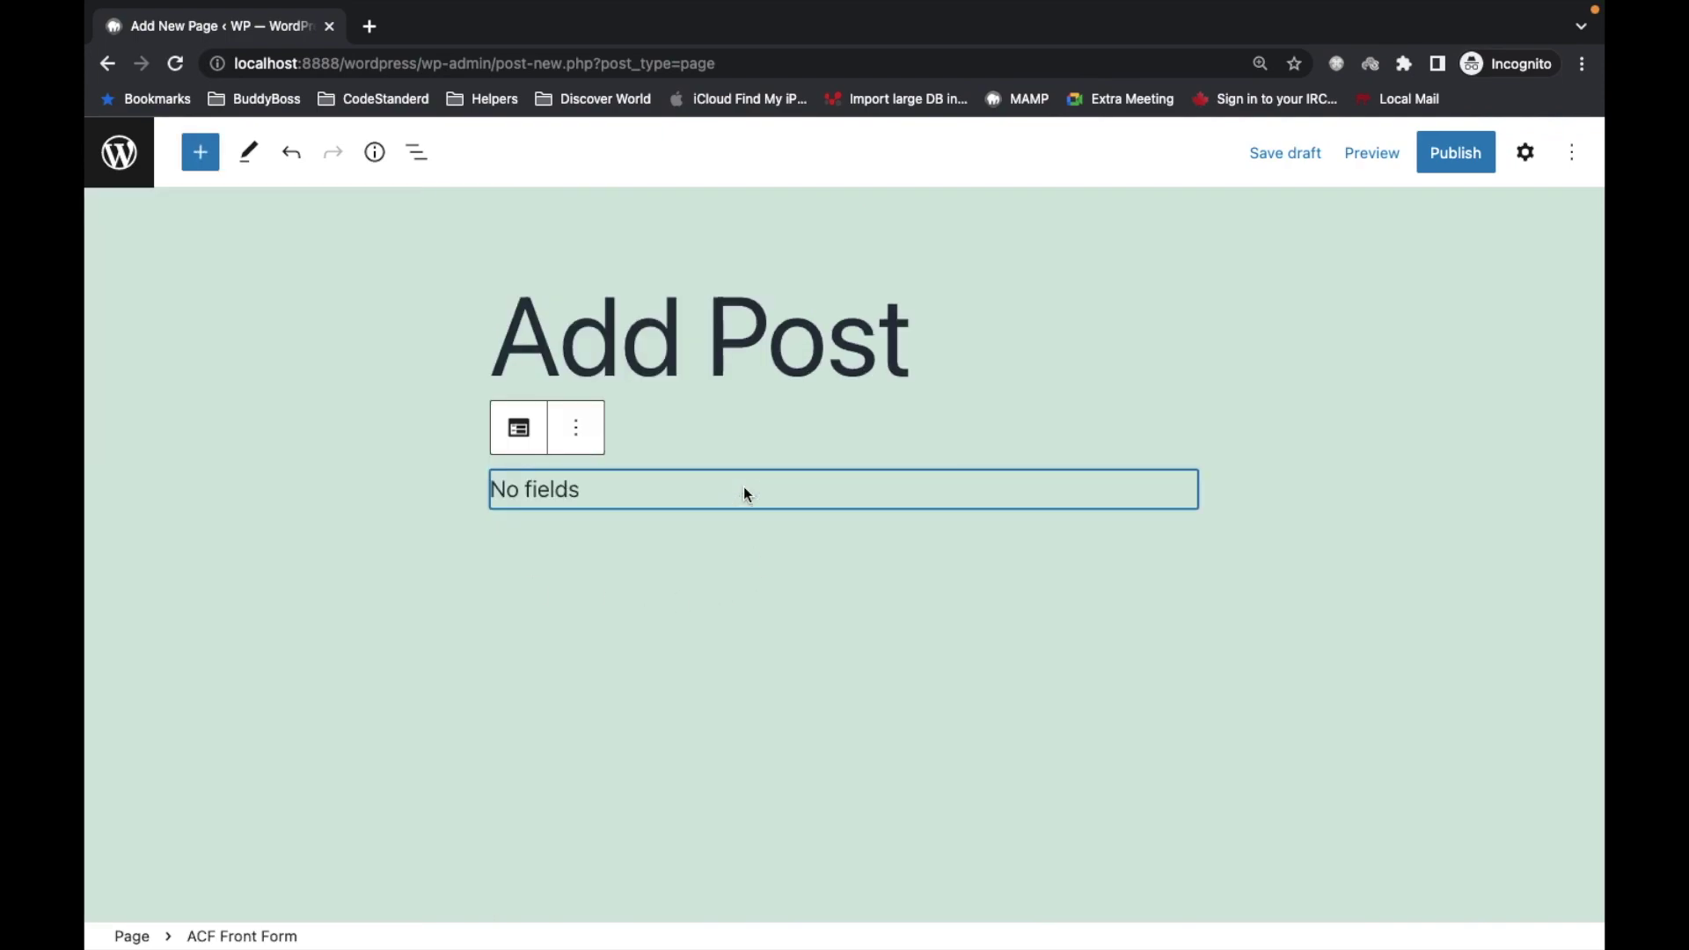
pyautogui.click(1528, 170)
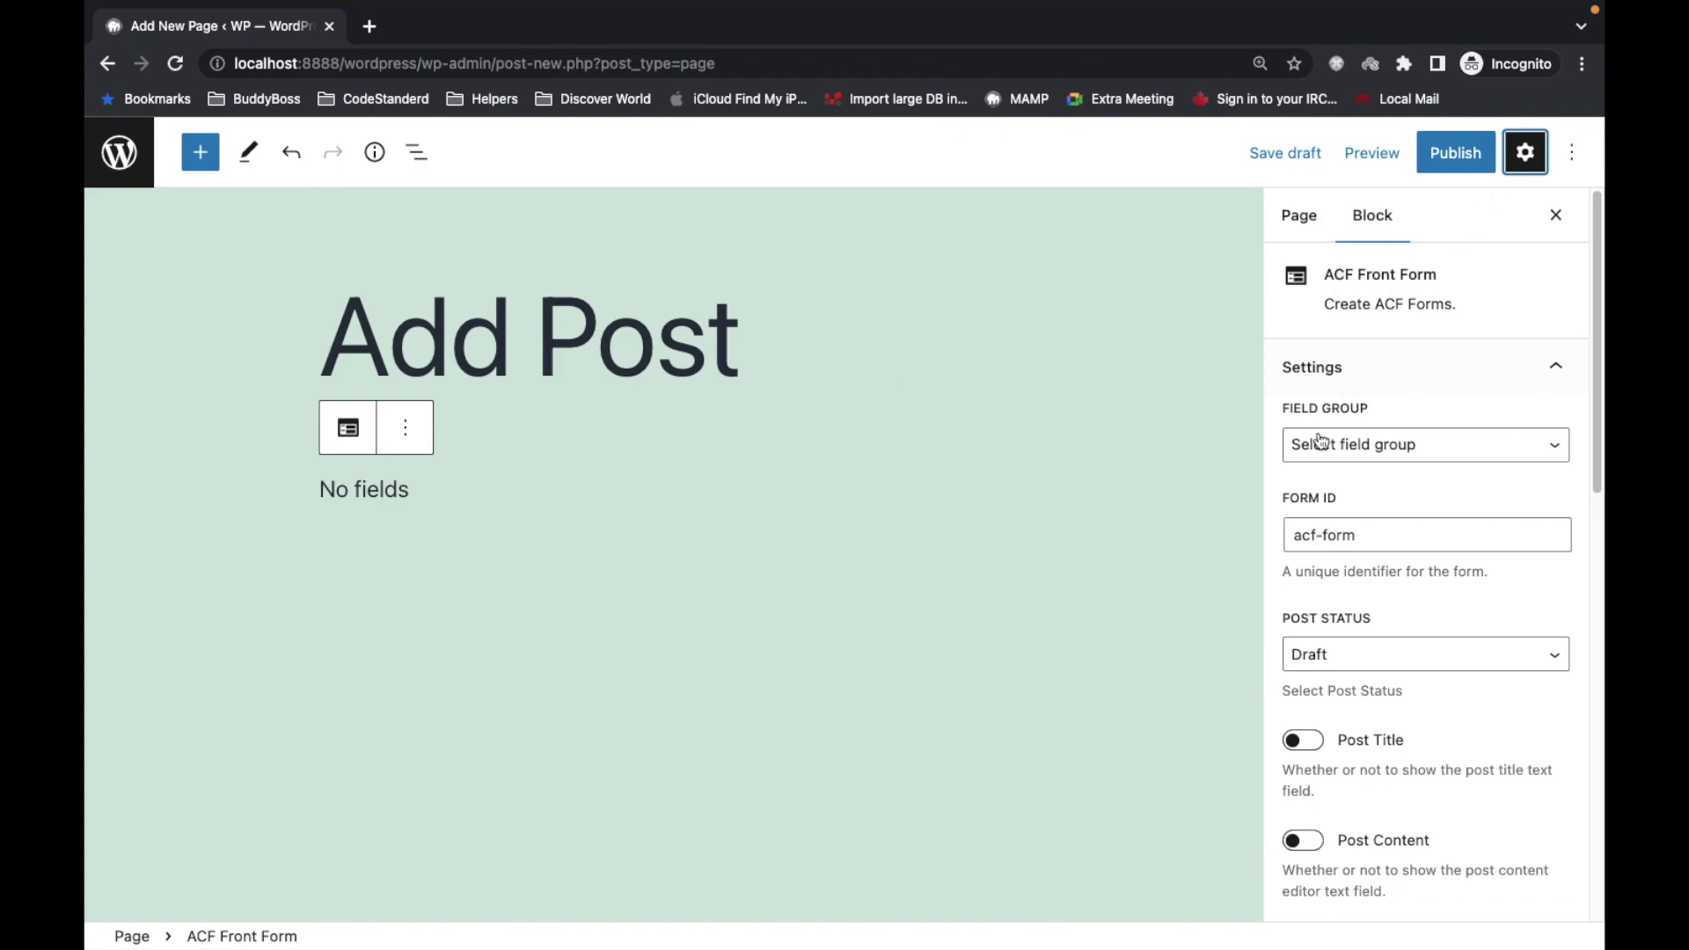
# Step: Attach Post Field Group to the form and check its form identifier
pyautogui.click(1381, 438)
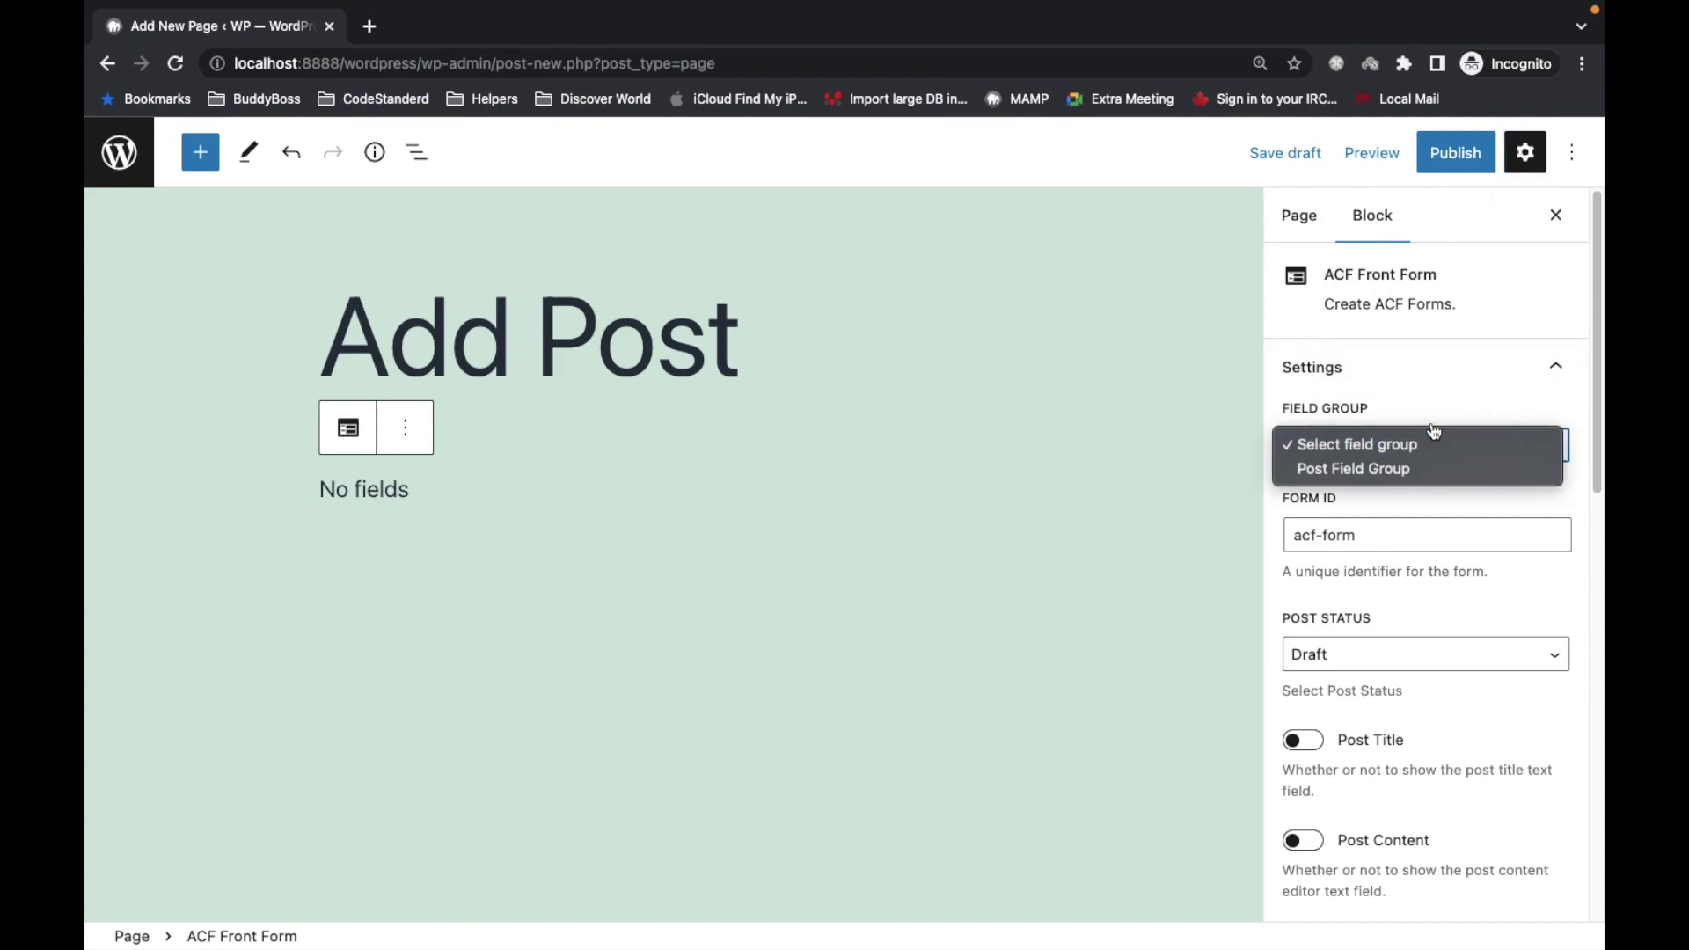
pyautogui.click(1345, 477)
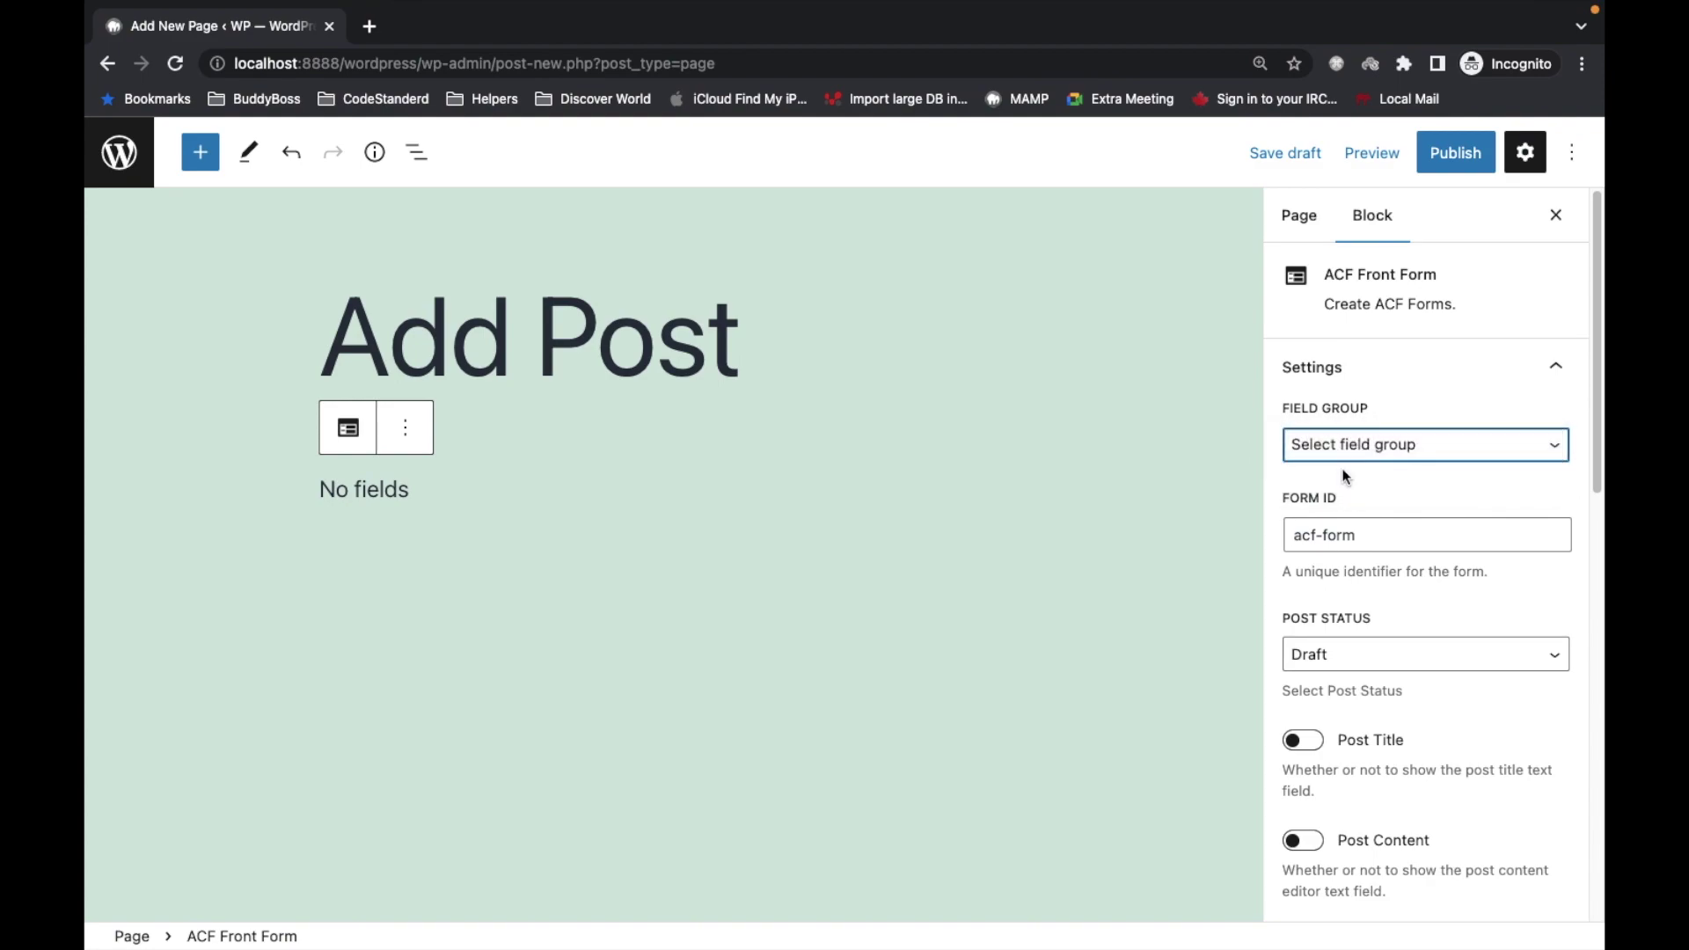
pyautogui.scroll(-1, 1345, 477)
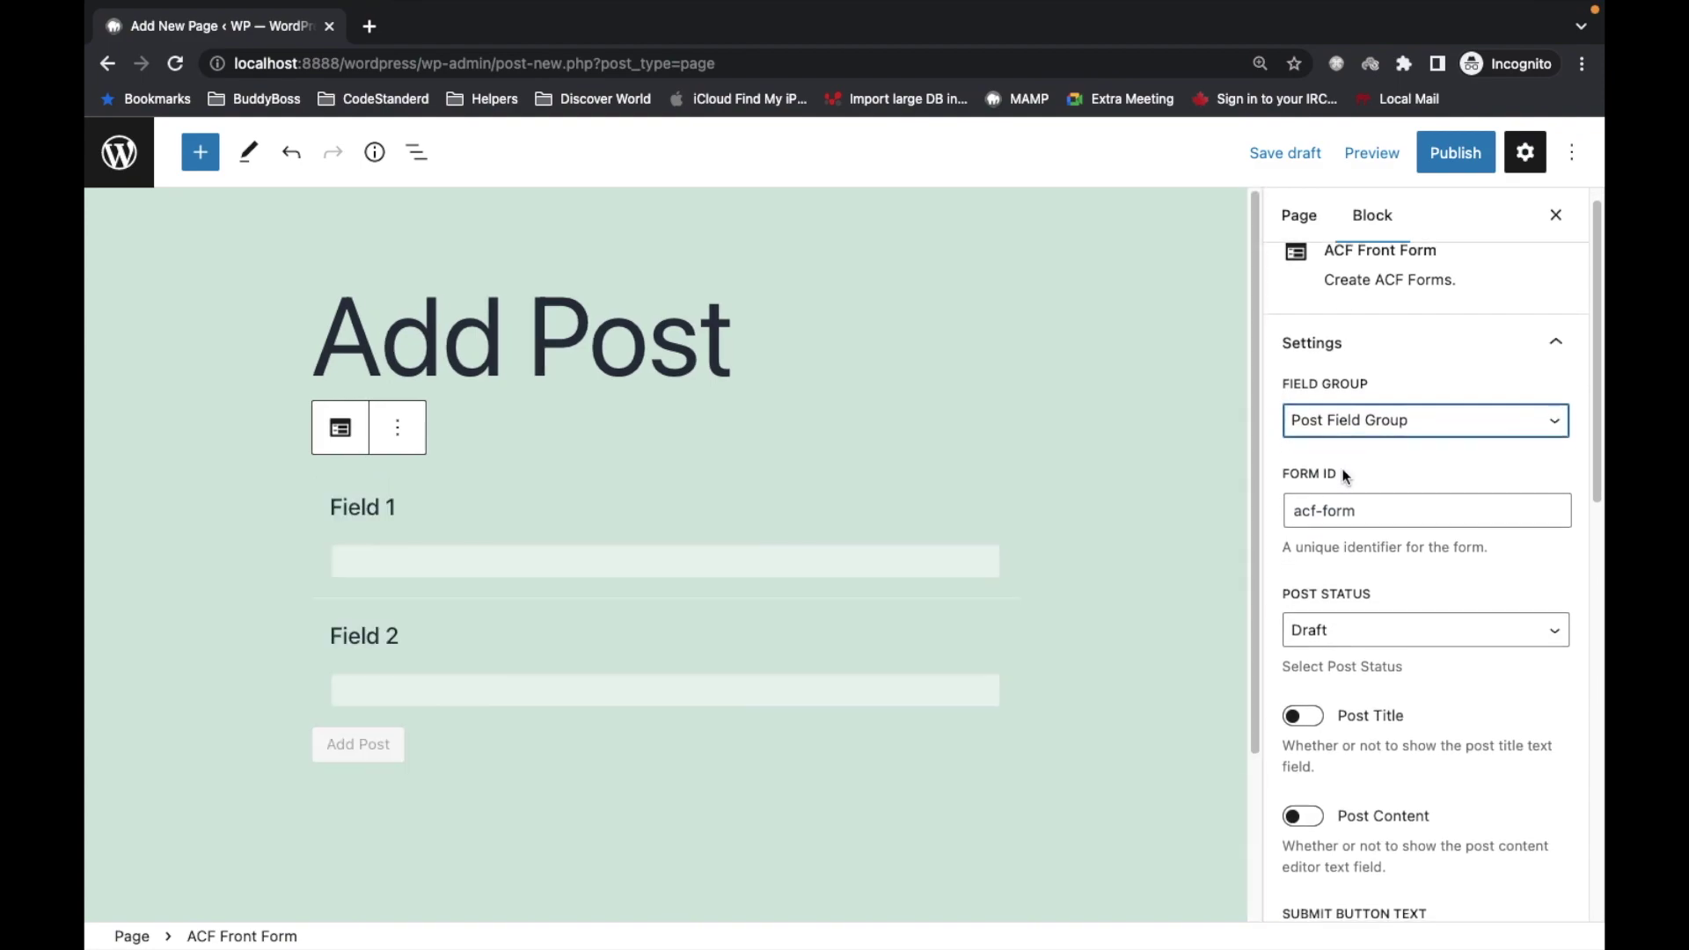
pyautogui.click(1392, 475)
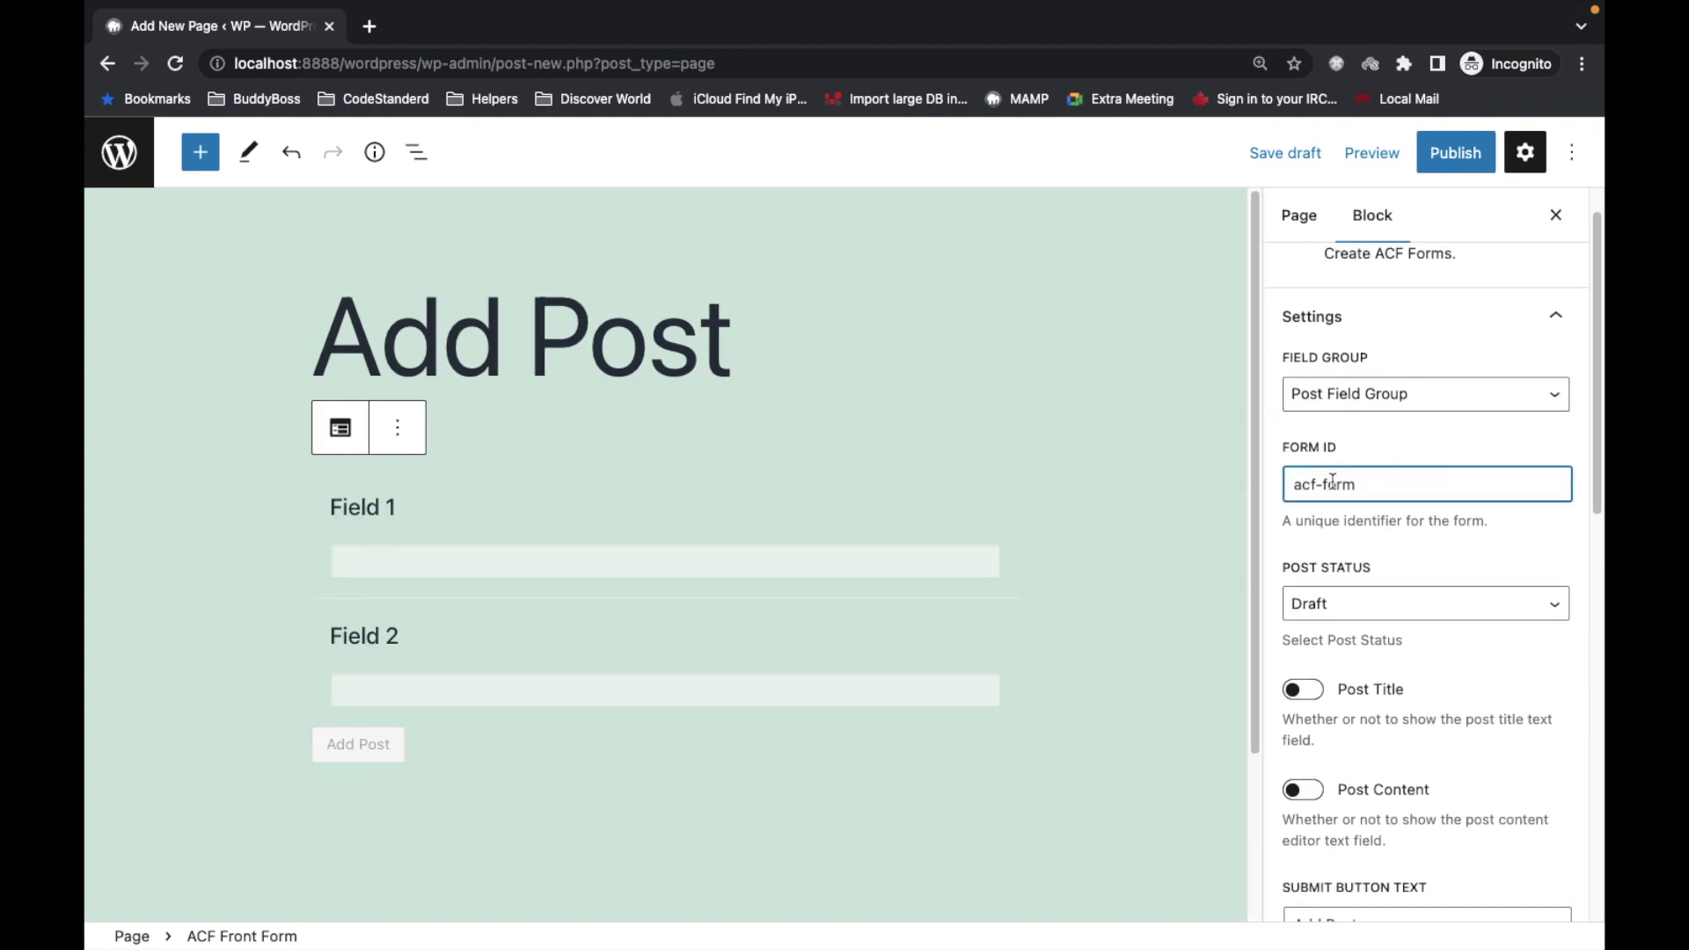
pyautogui.scroll(-1, 1320, 506)
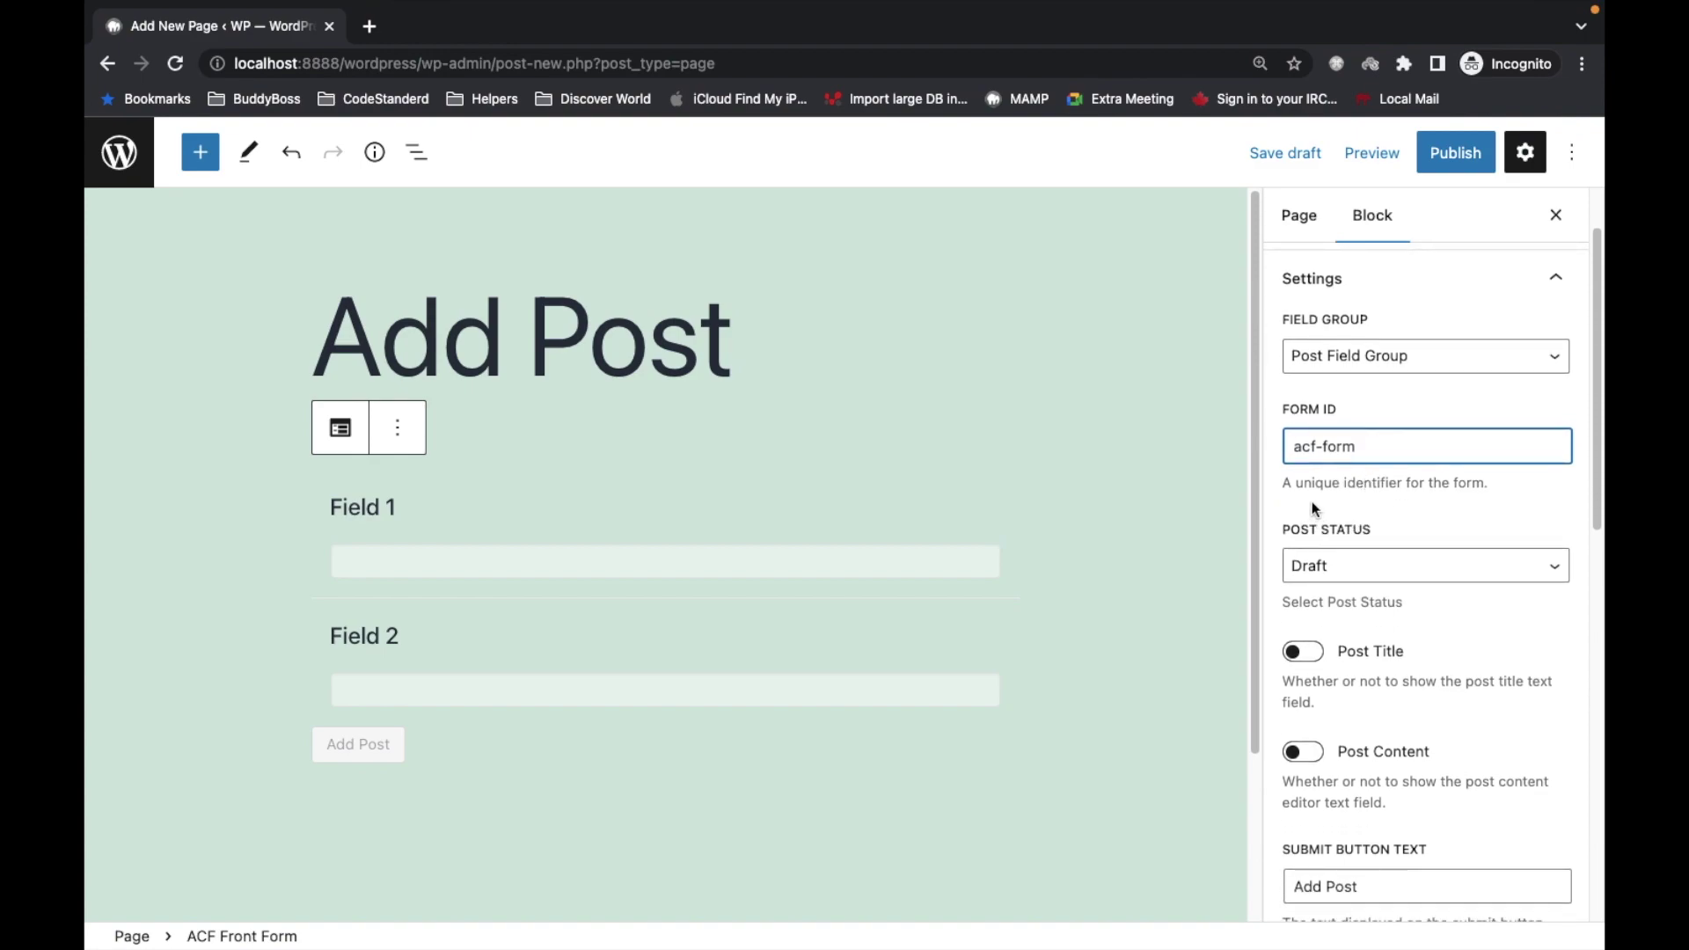
pyautogui.scroll(-3, 1352, 472)
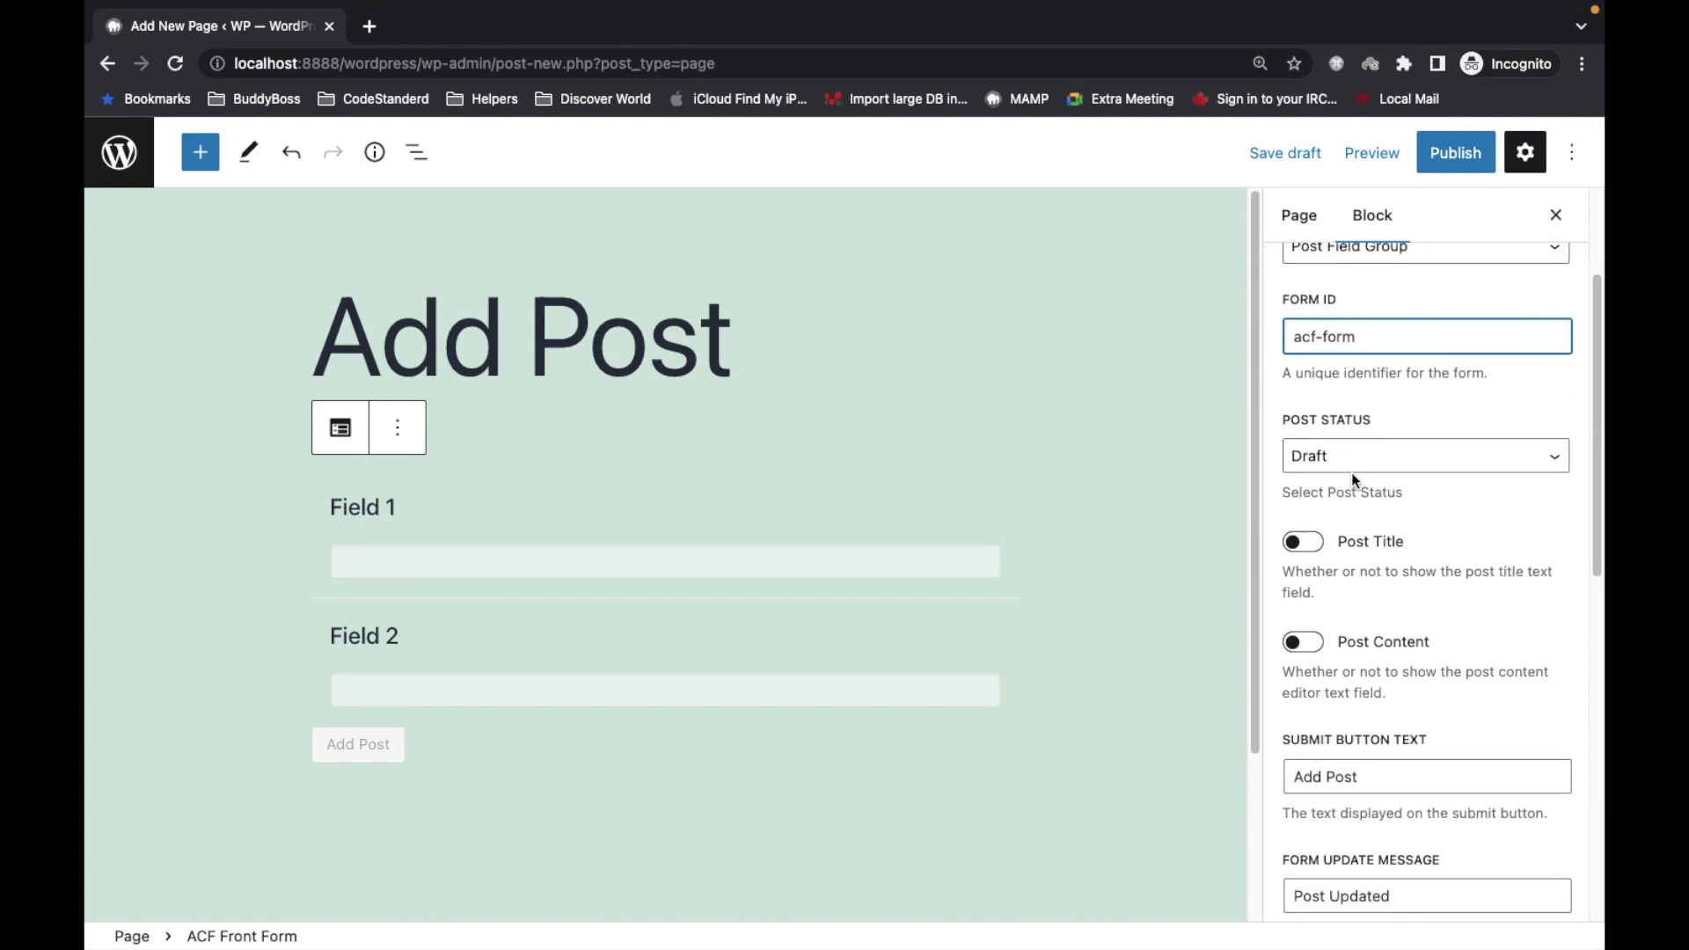
# Step: Switch on the Post Title and Post Content fields for the form
pyautogui.click(1305, 542)
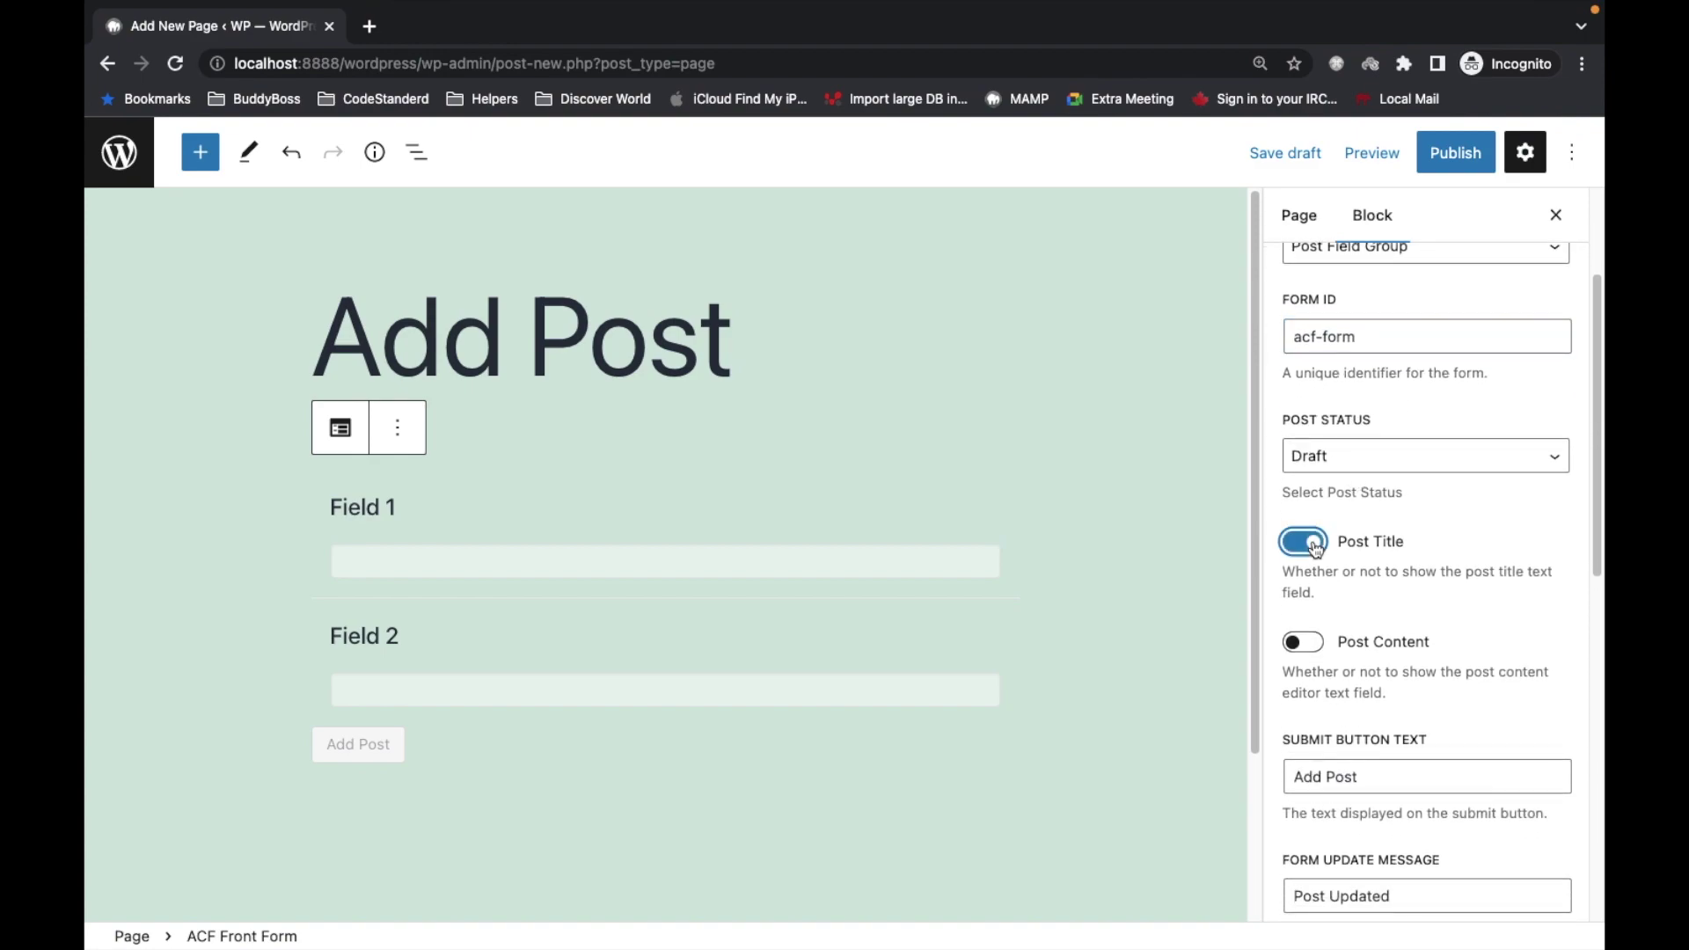
pyautogui.click(1304, 642)
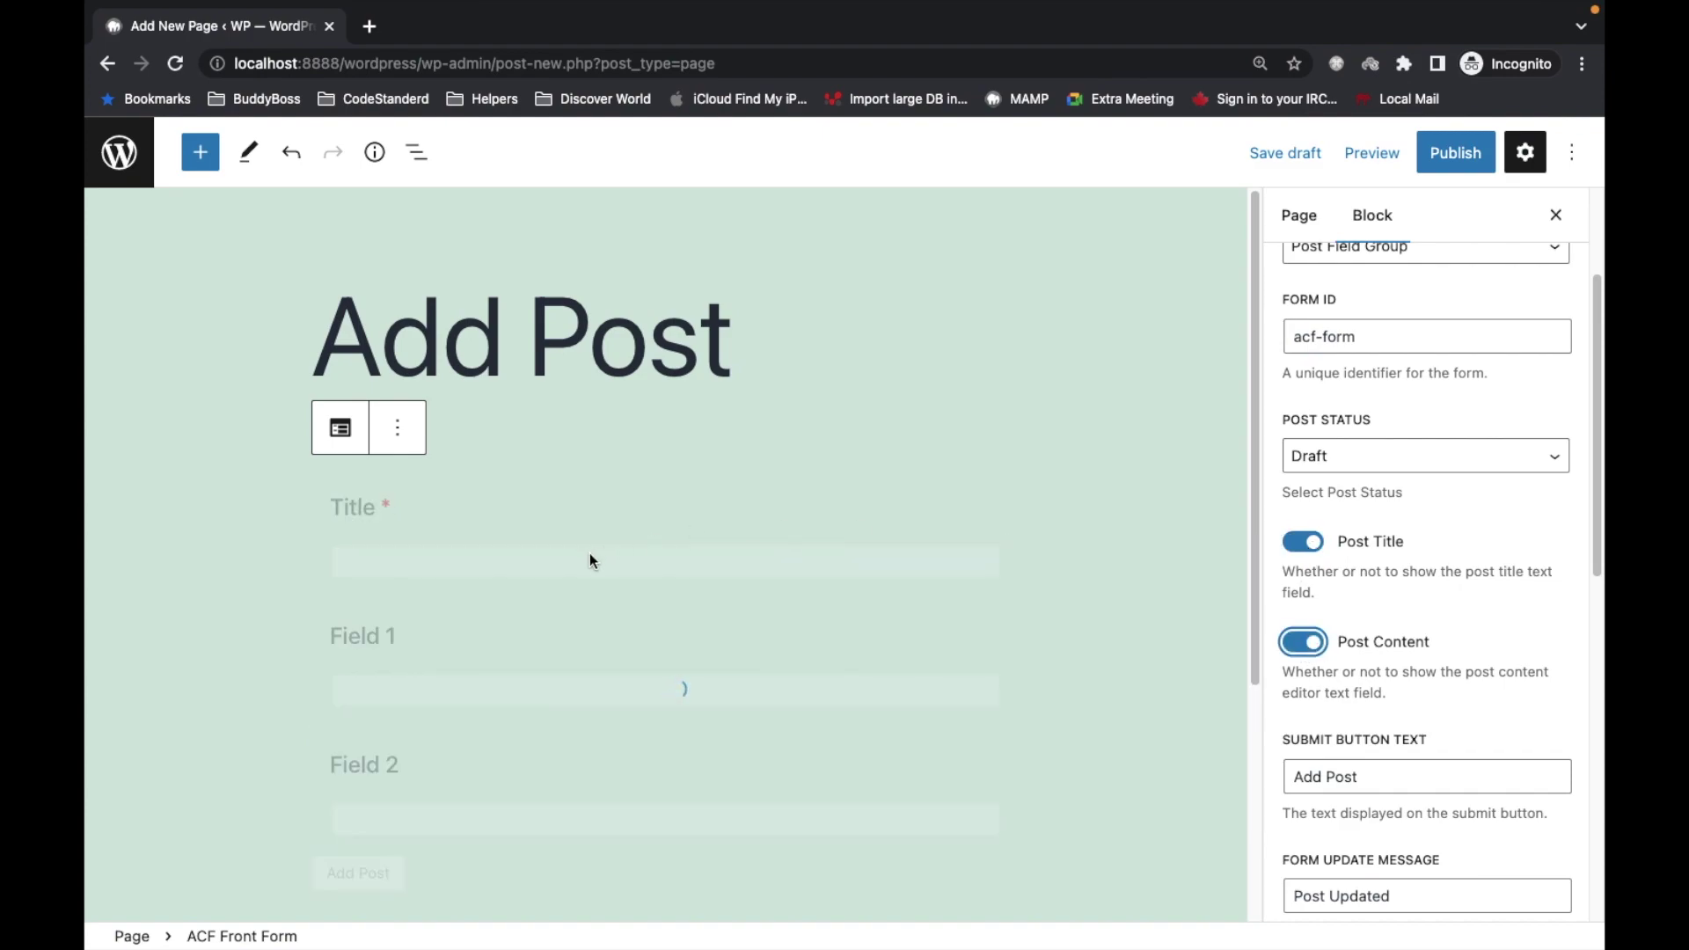
pyautogui.scroll(-6, 589, 561)
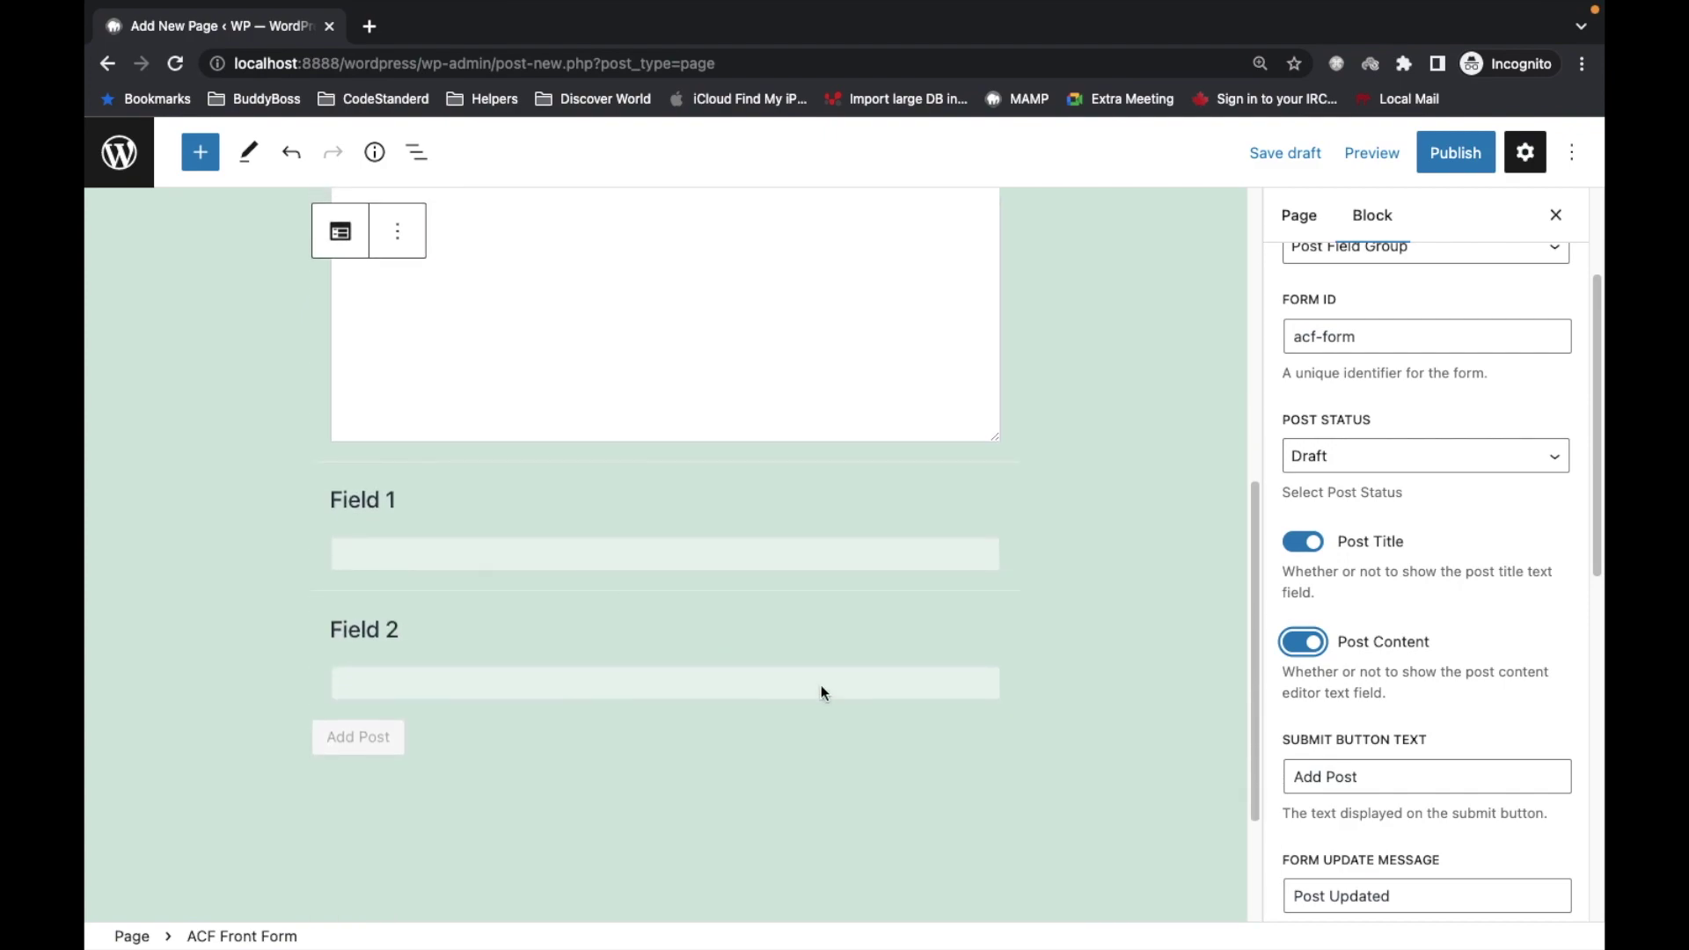
pyautogui.scroll(-5, 1386, 693)
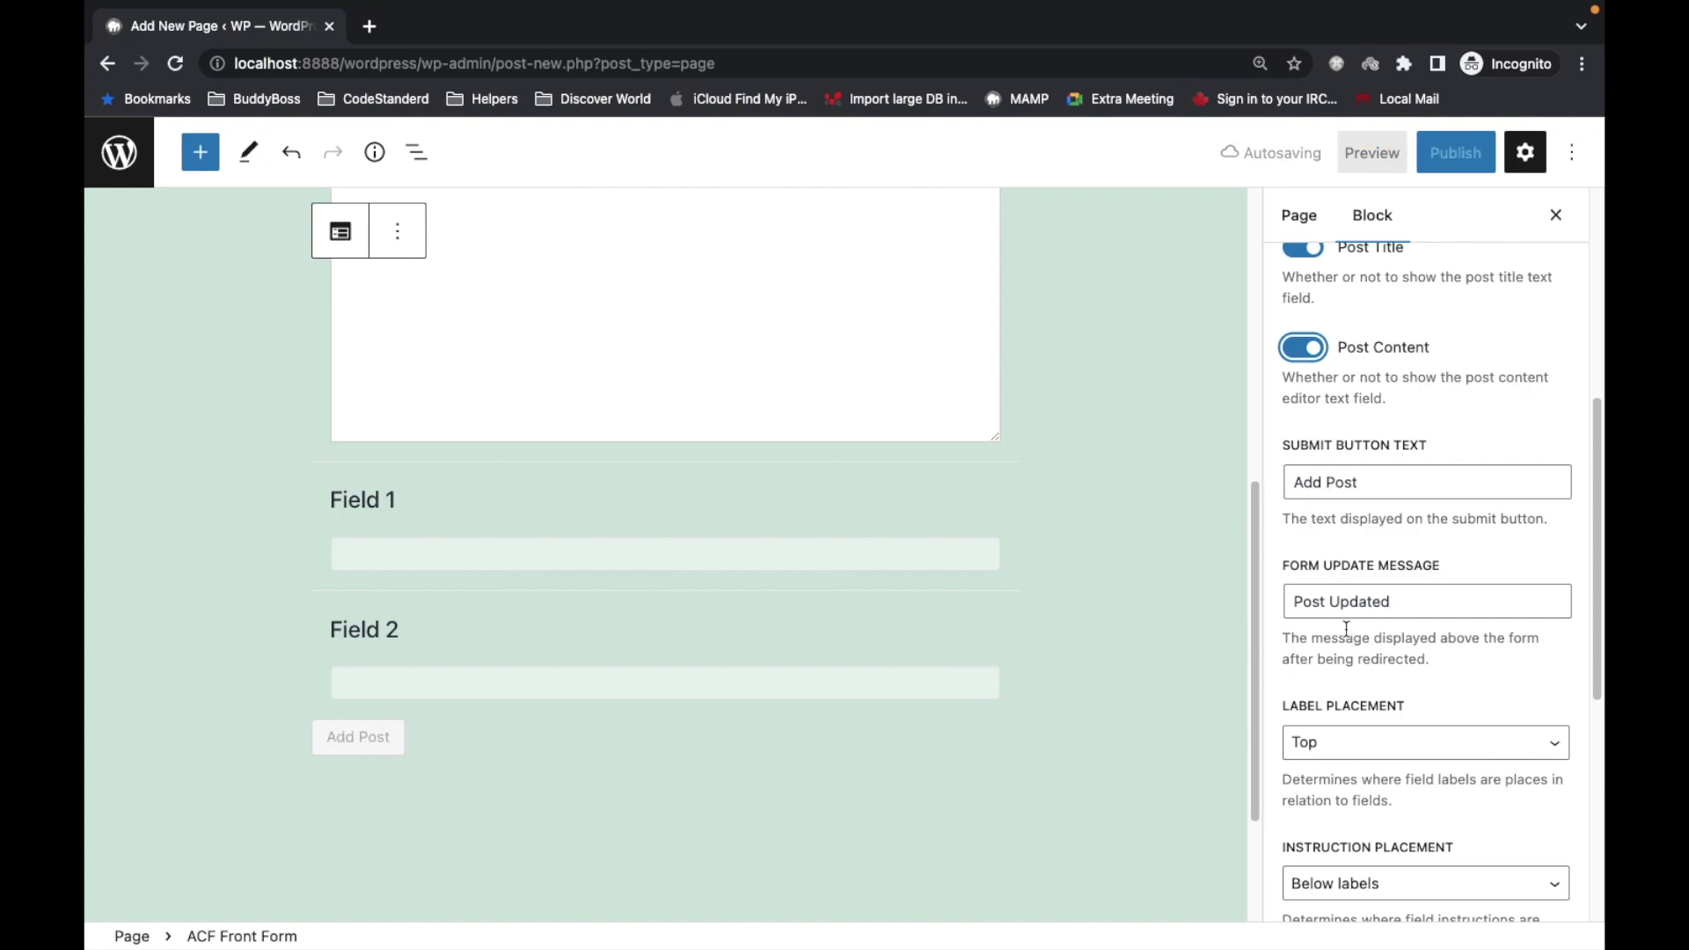
pyautogui.scroll(-2, 1326, 550)
pyautogui.scroll(-2, 1383, 502)
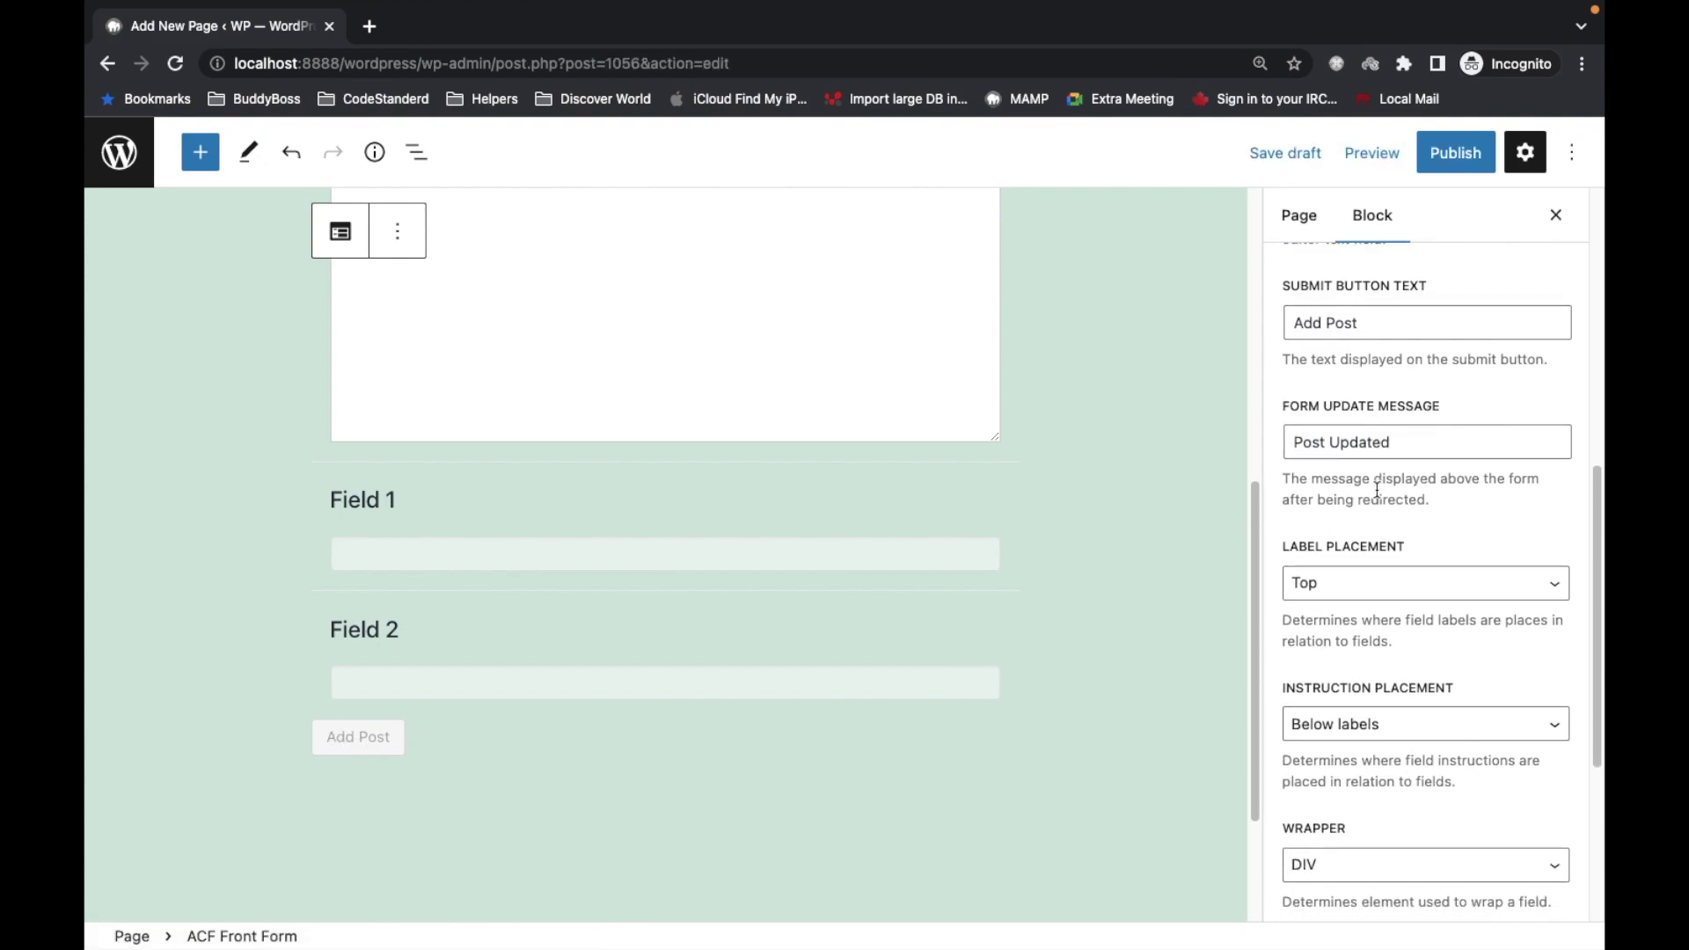
# Step: Keep Label Placement set to Top and scroll back to the form preview
pyautogui.click(1394, 534)
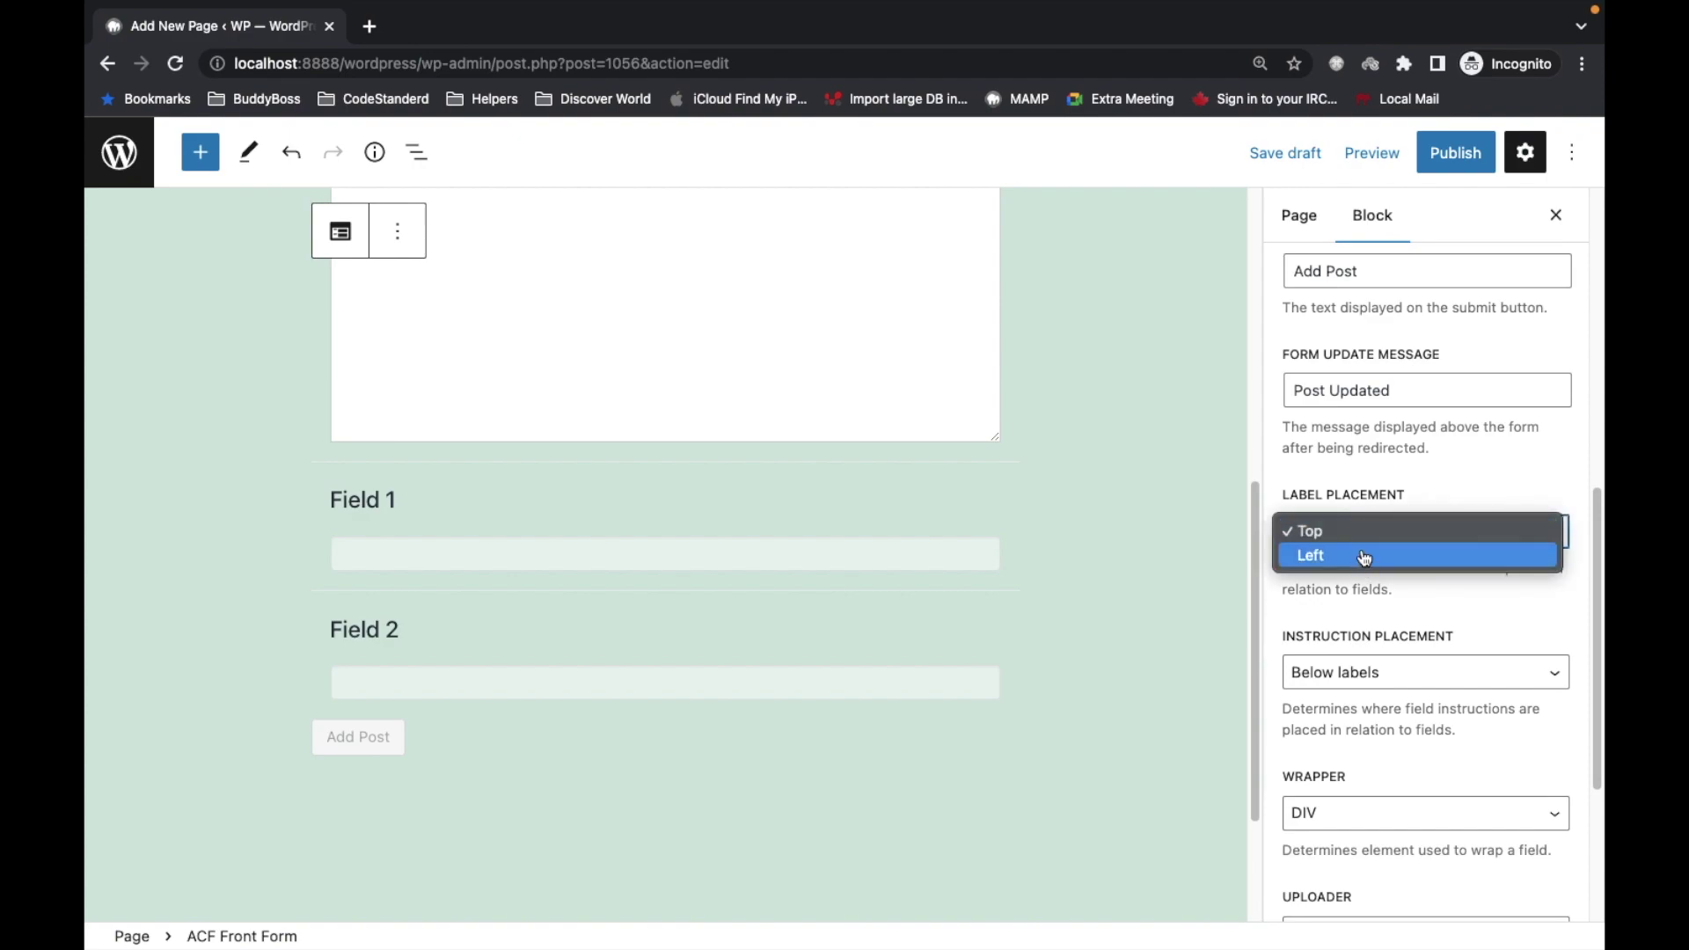
pyautogui.click(1366, 533)
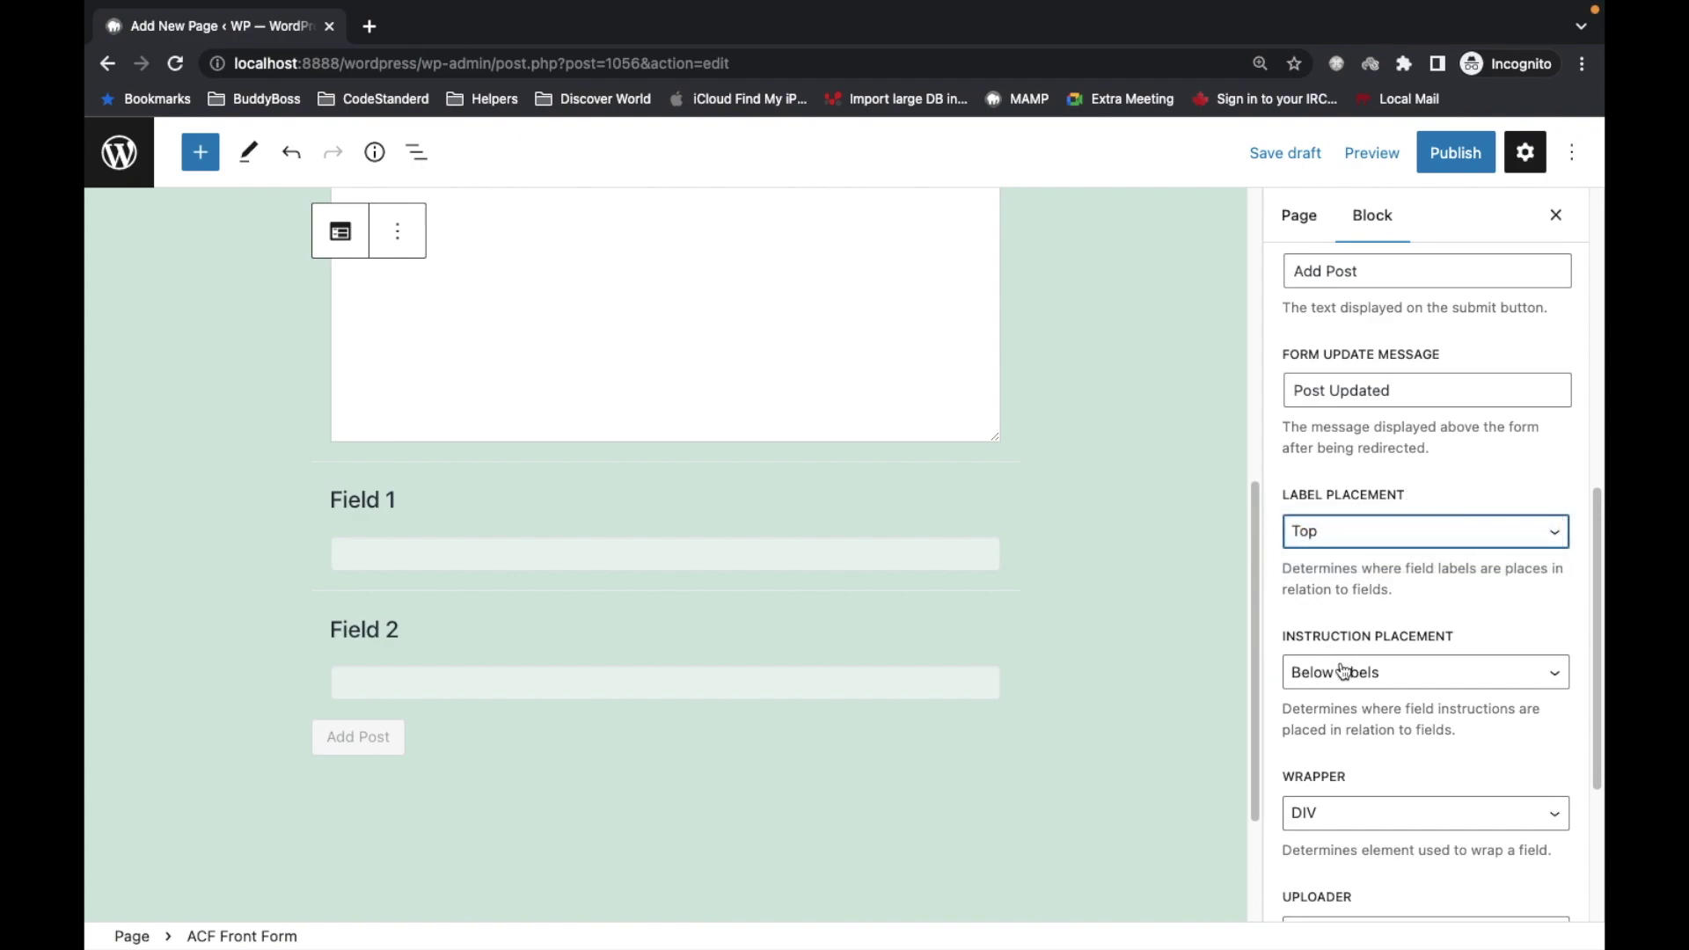
pyautogui.scroll(-2, 1344, 672)
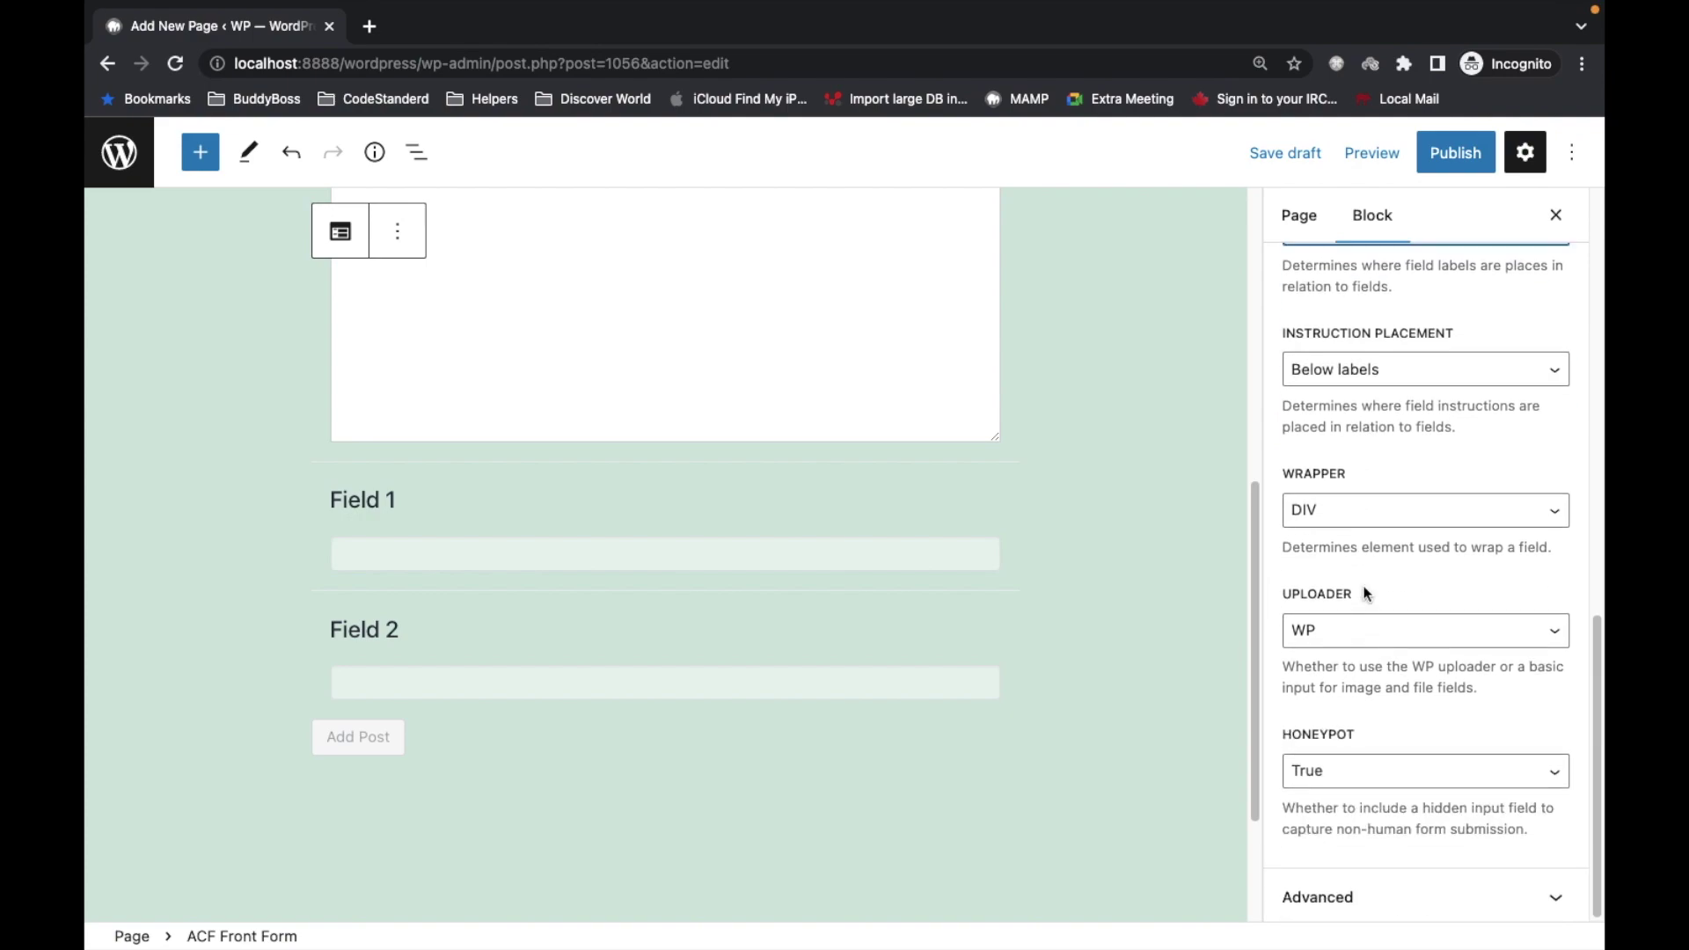
pyautogui.scroll(10, 1367, 594)
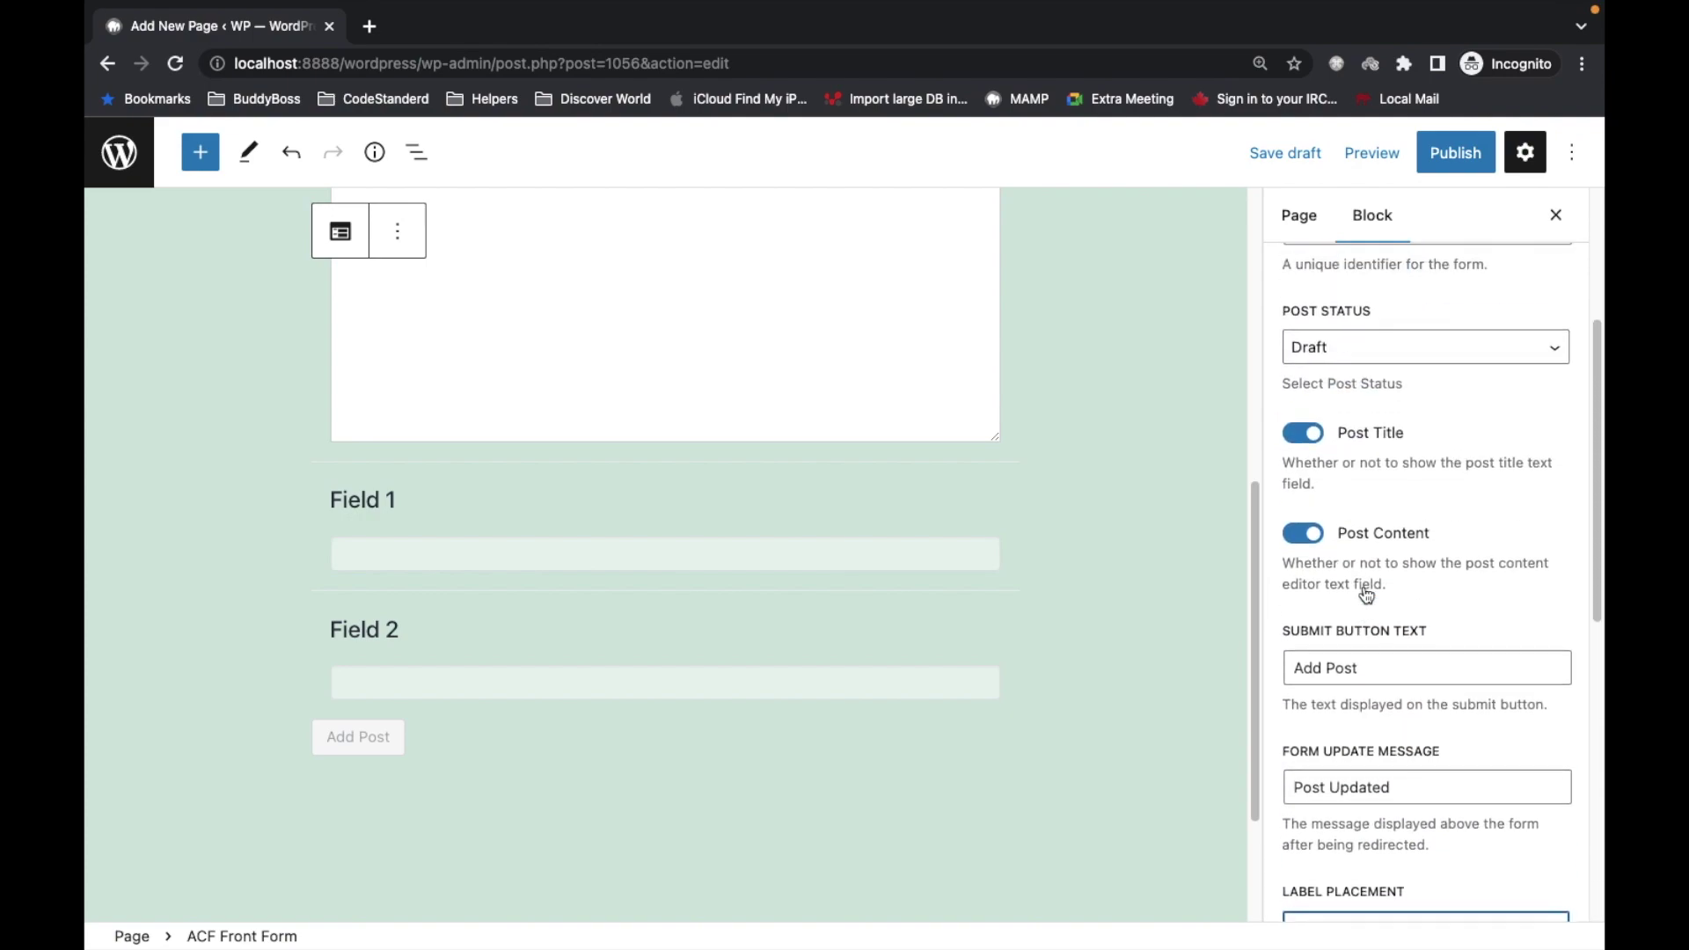
pyautogui.scroll(5, 1366, 595)
pyautogui.scroll(6, 1139, 411)
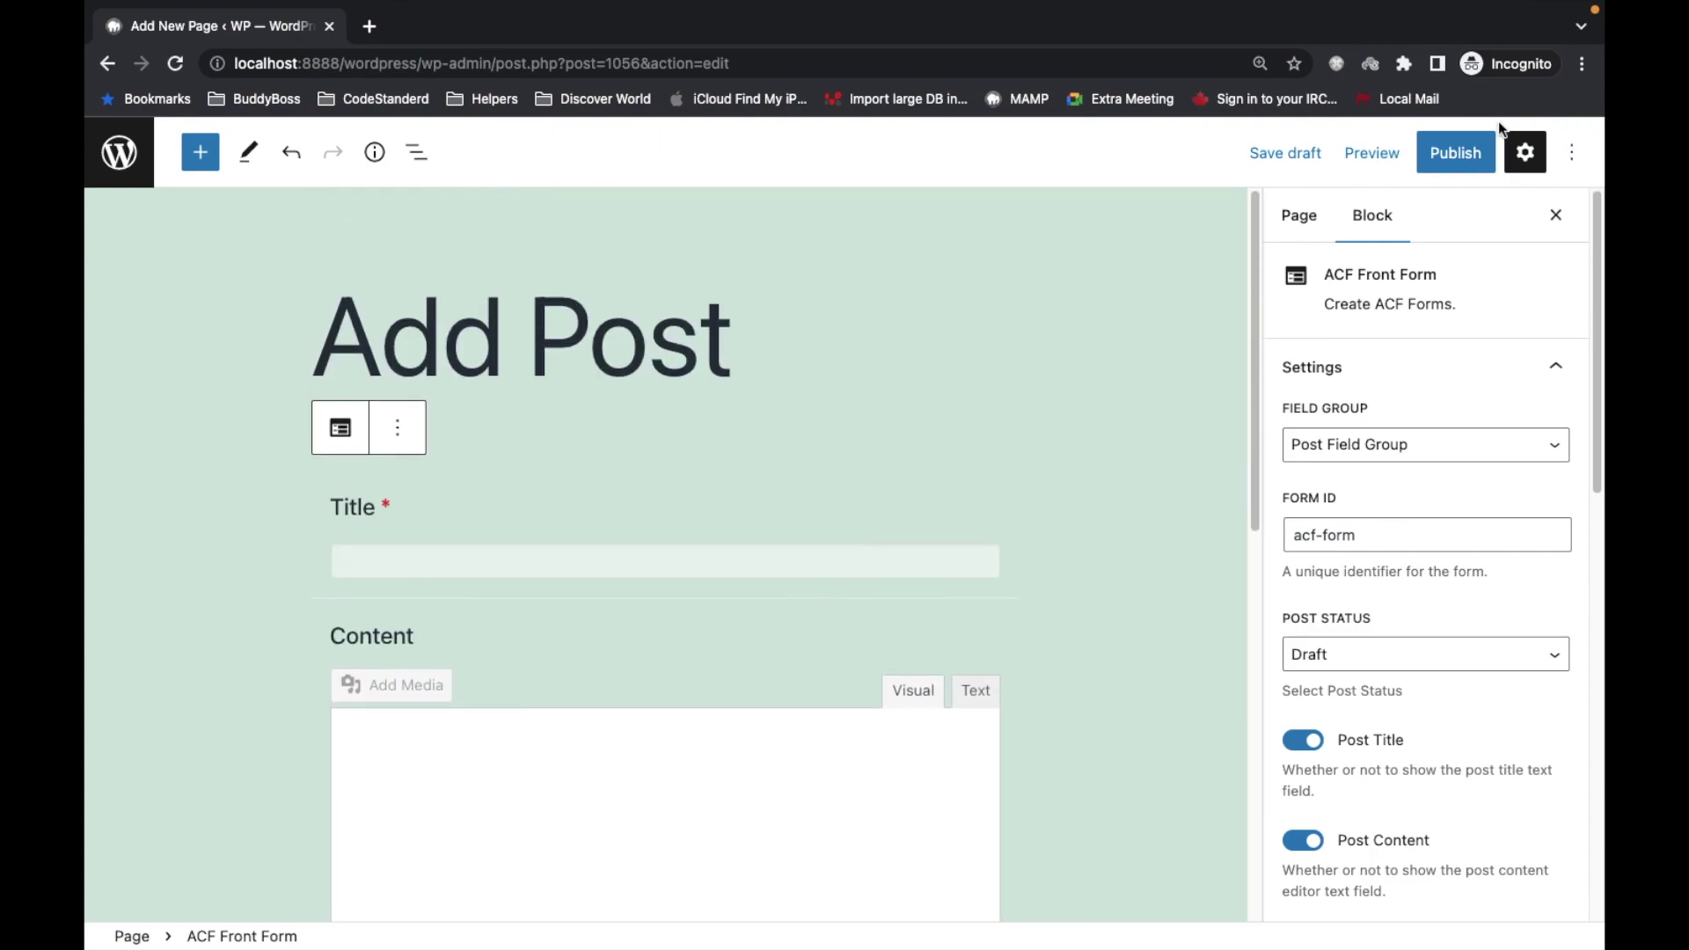
# Step: Publish the Add Post page and open its live view from the snackbar
pyautogui.click(1453, 153)
pyautogui.click(1384, 157)
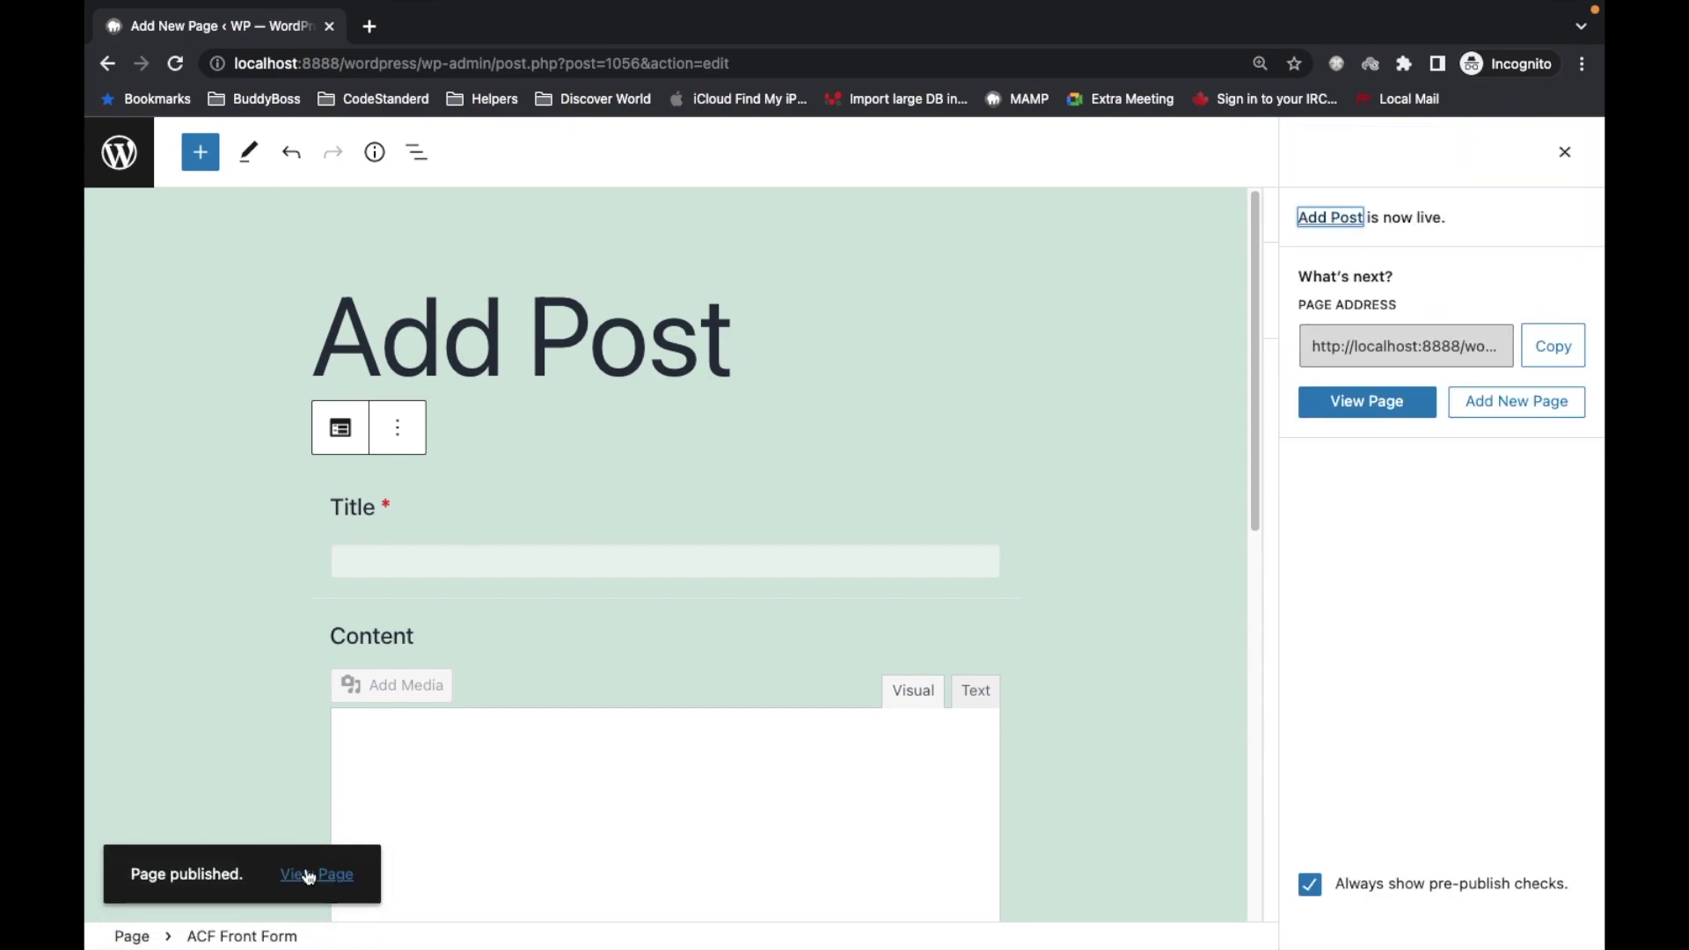
pyautogui.click(309, 876)
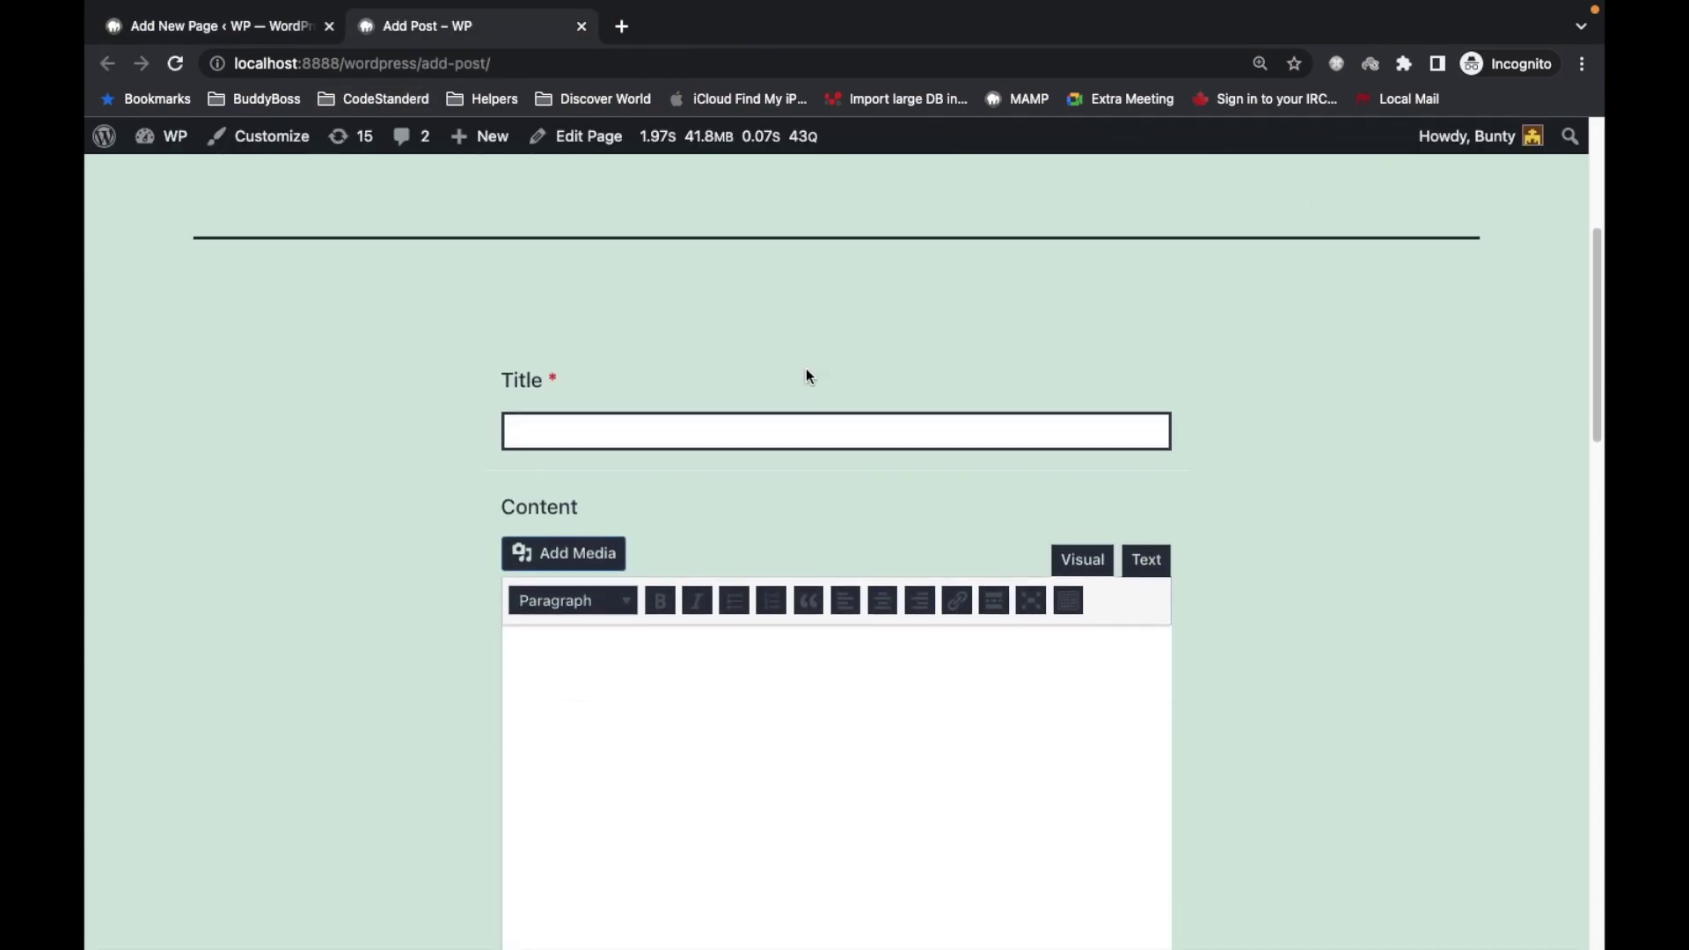
pyautogui.scroll(-7, 574, 317)
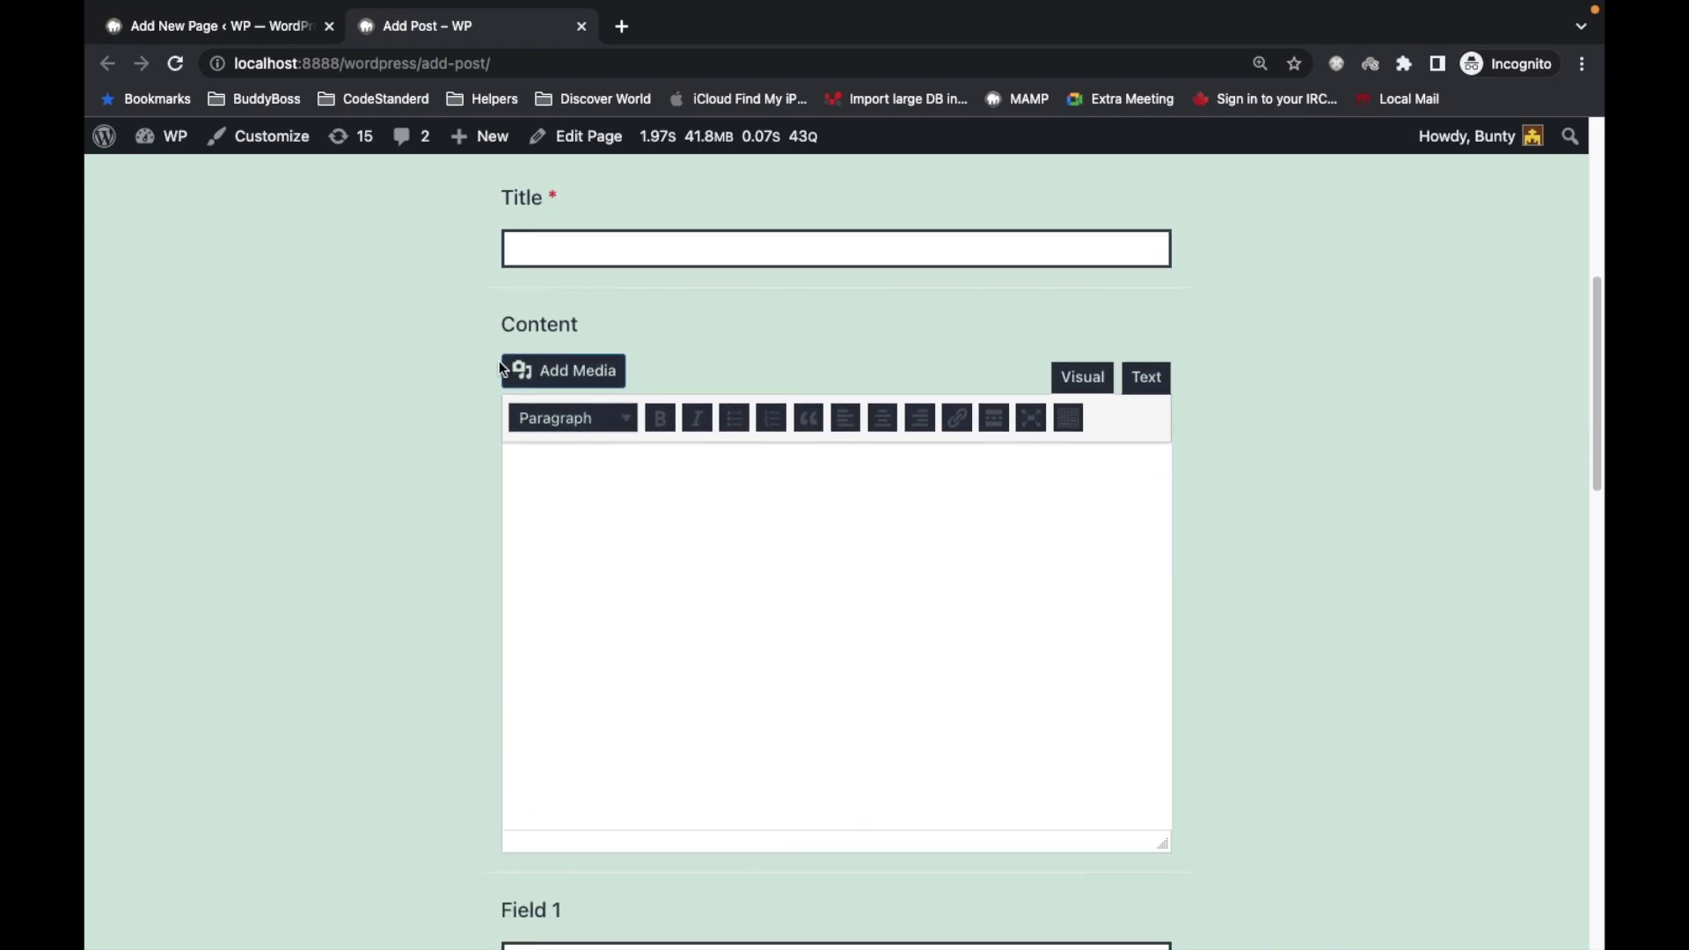
# Step: Review the live form, close the editor's post-publish panel, and return to the live Add Post tab
pyautogui.scroll(10, 383, 489)
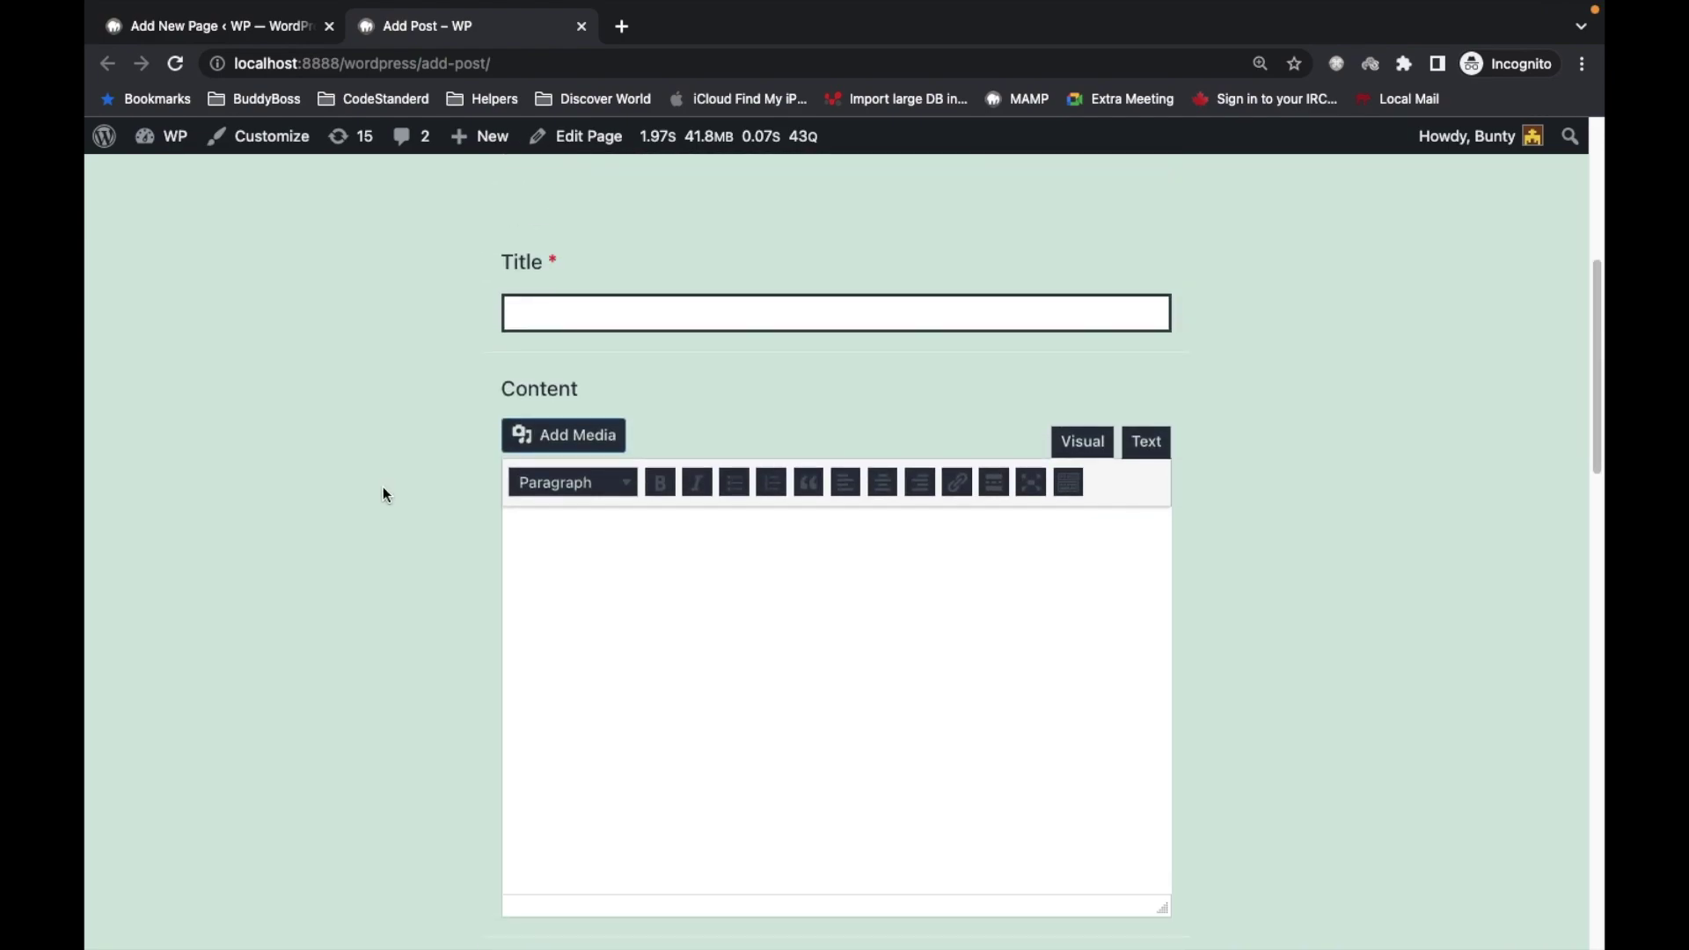
pyautogui.click(268, 24)
pyautogui.click(1569, 154)
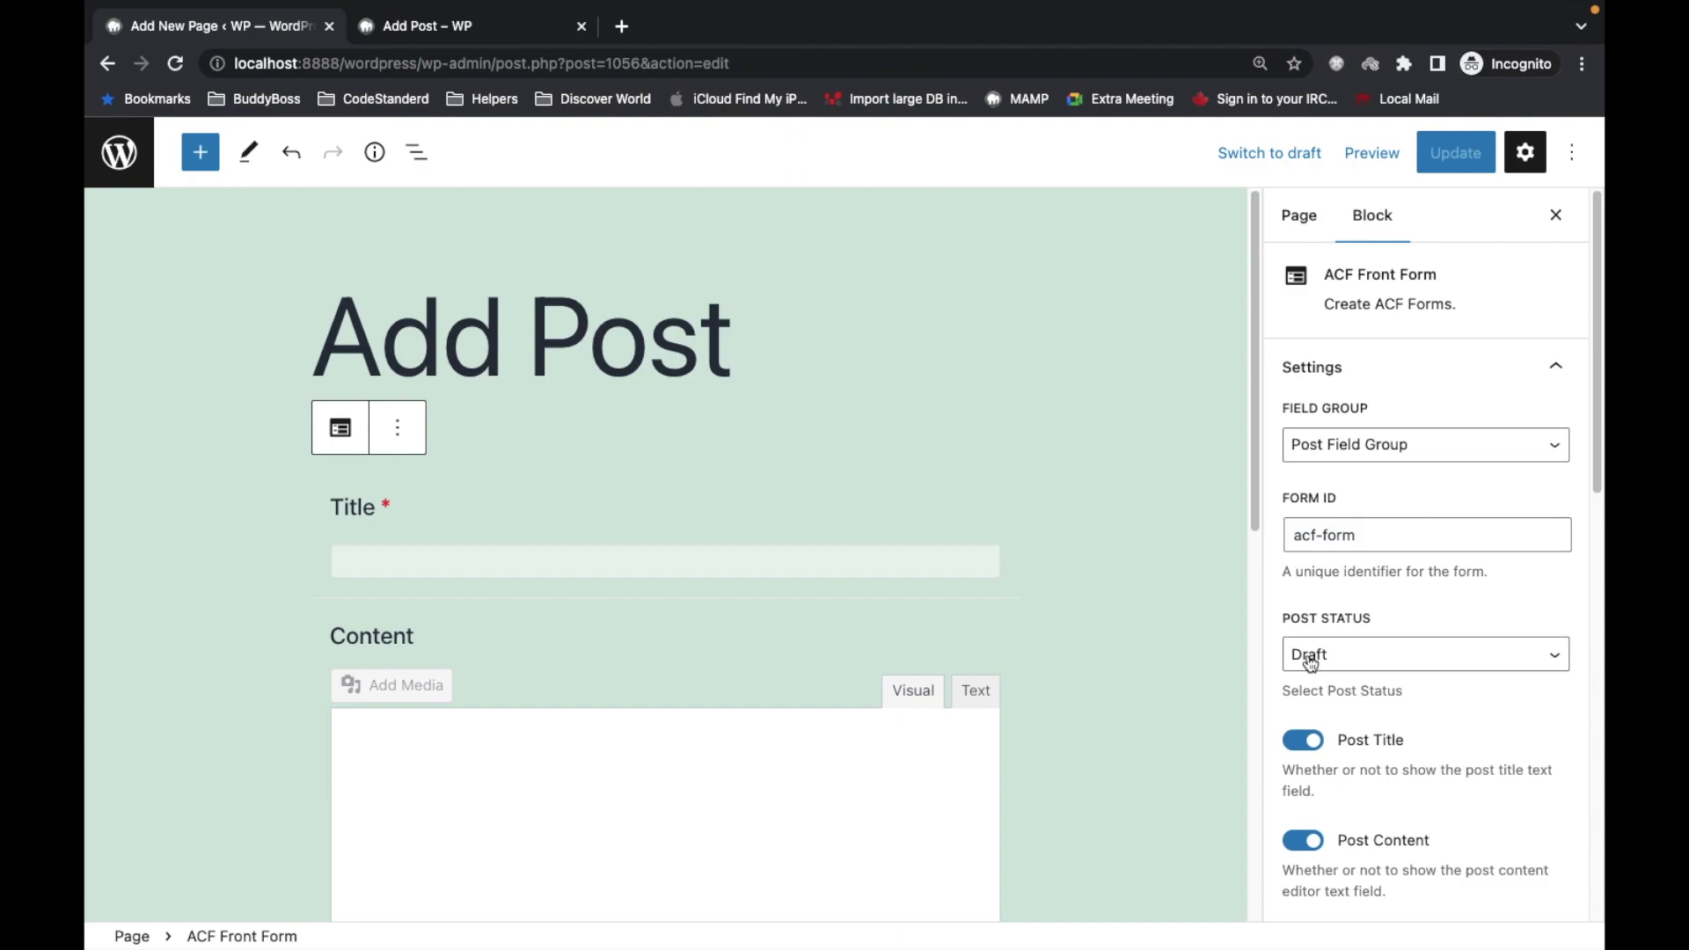
pyautogui.click(404, 37)
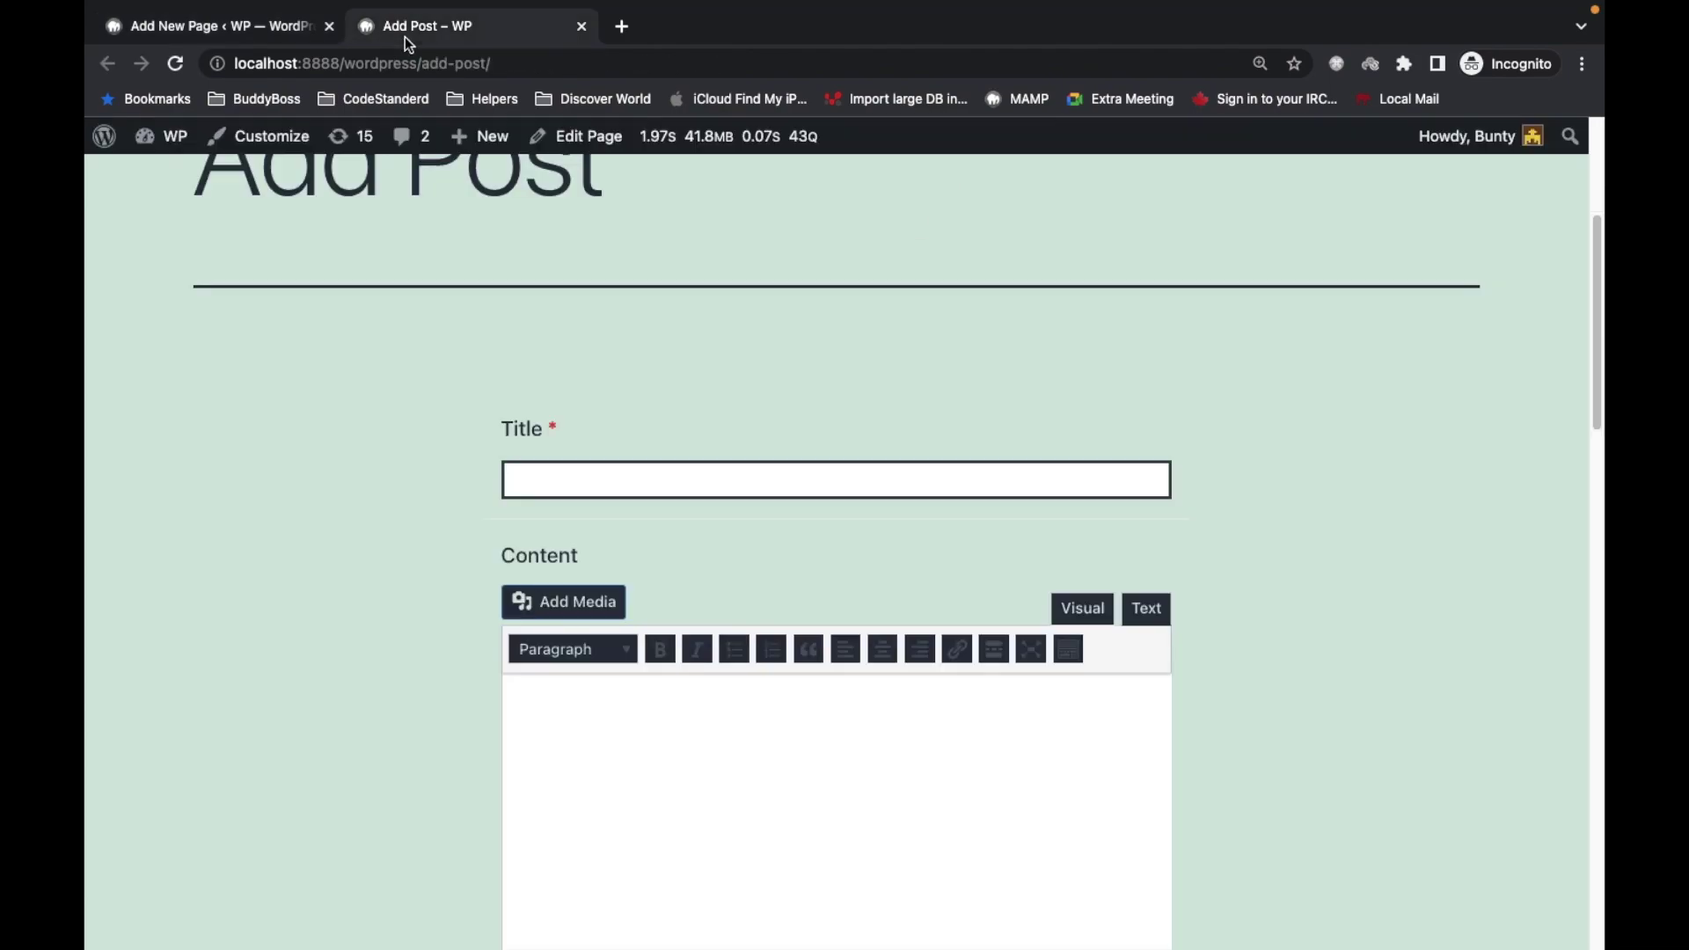
# Step: Submit a post titled 'ACF front form entry' with content 'This is test' through the front form
pyautogui.click(604, 477)
pyautogui.write('ACF front form ent')
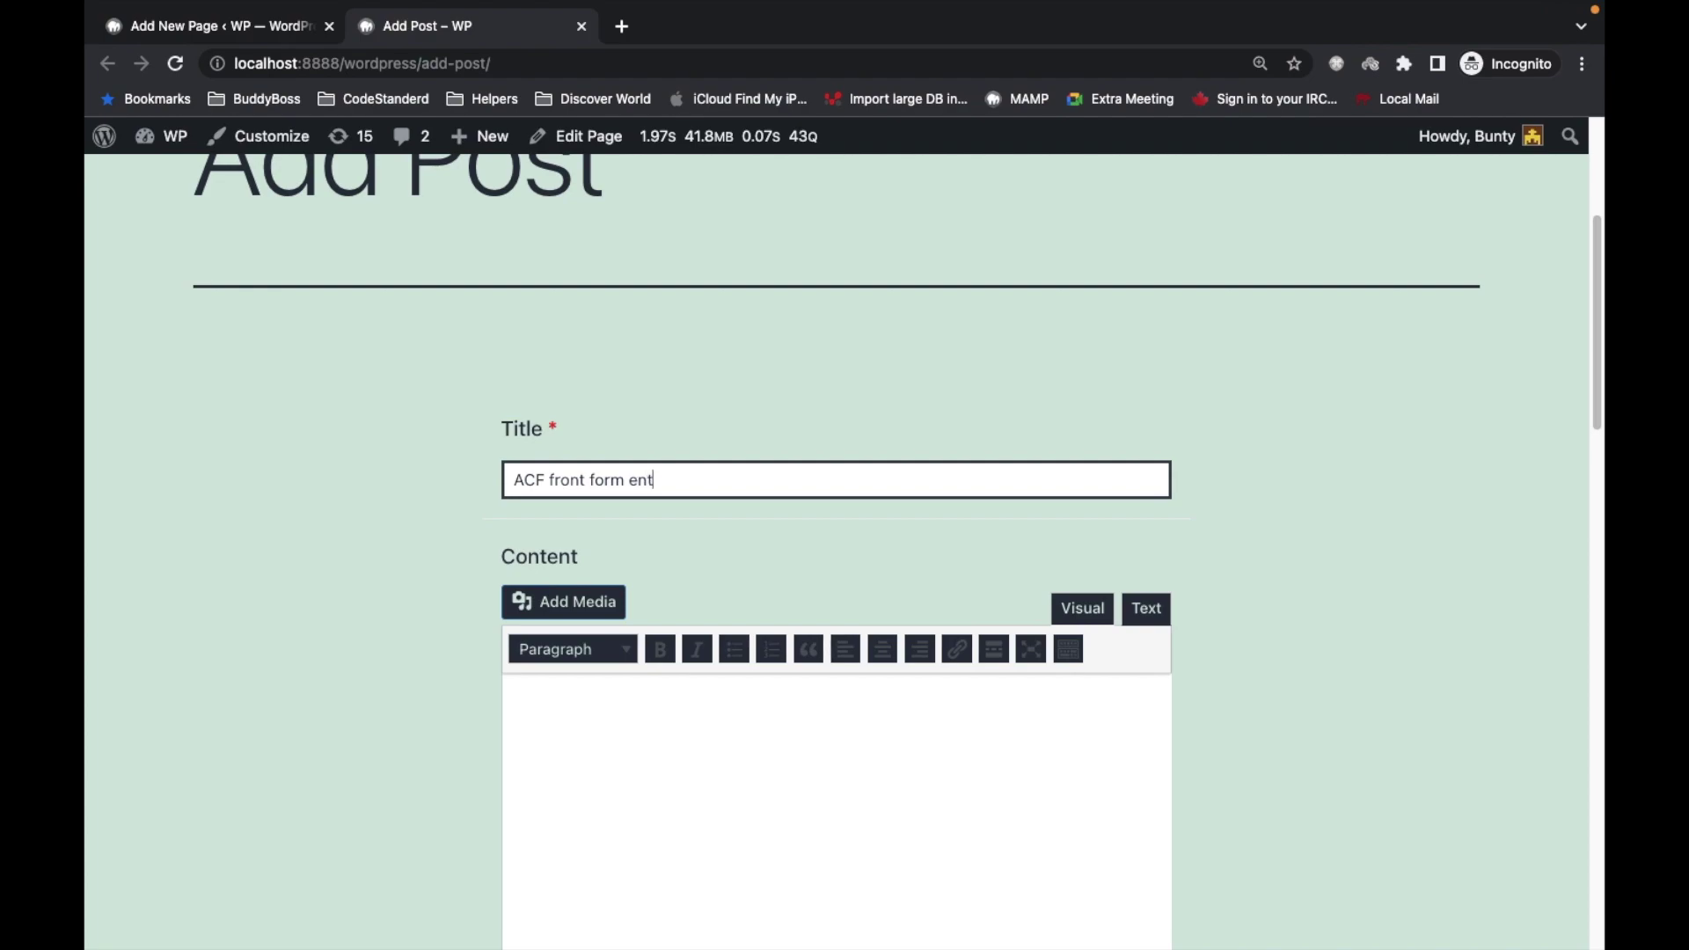
pyautogui.write('This is test')
pyautogui.scroll(-6, 641, 586)
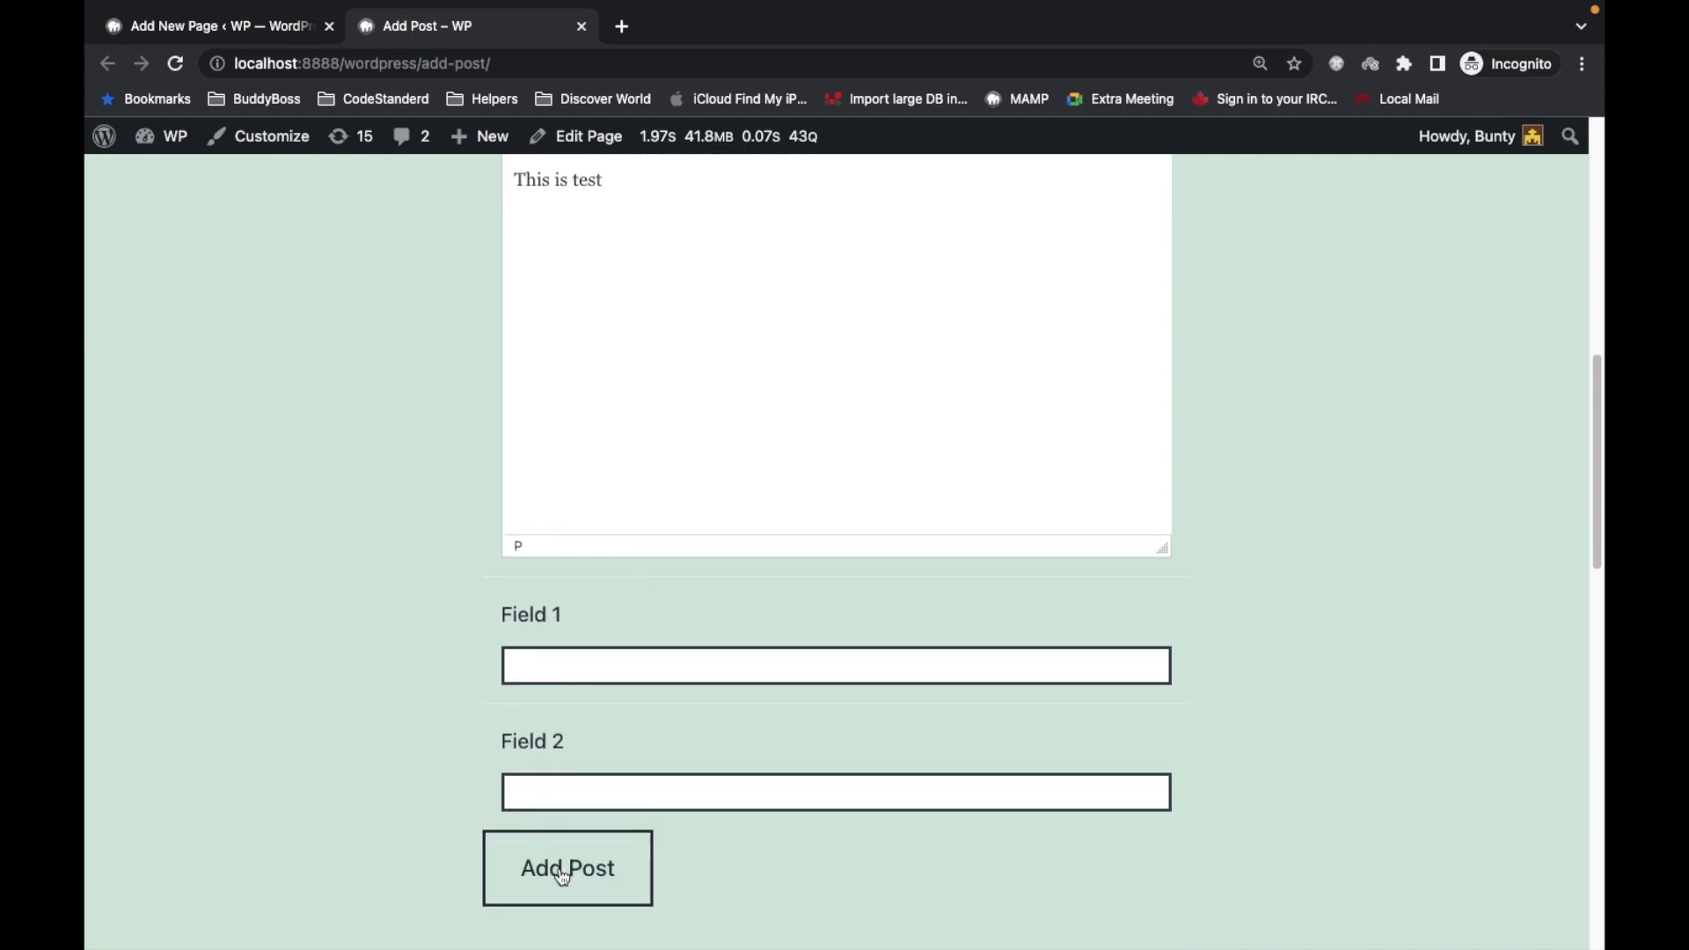
pyautogui.click(558, 868)
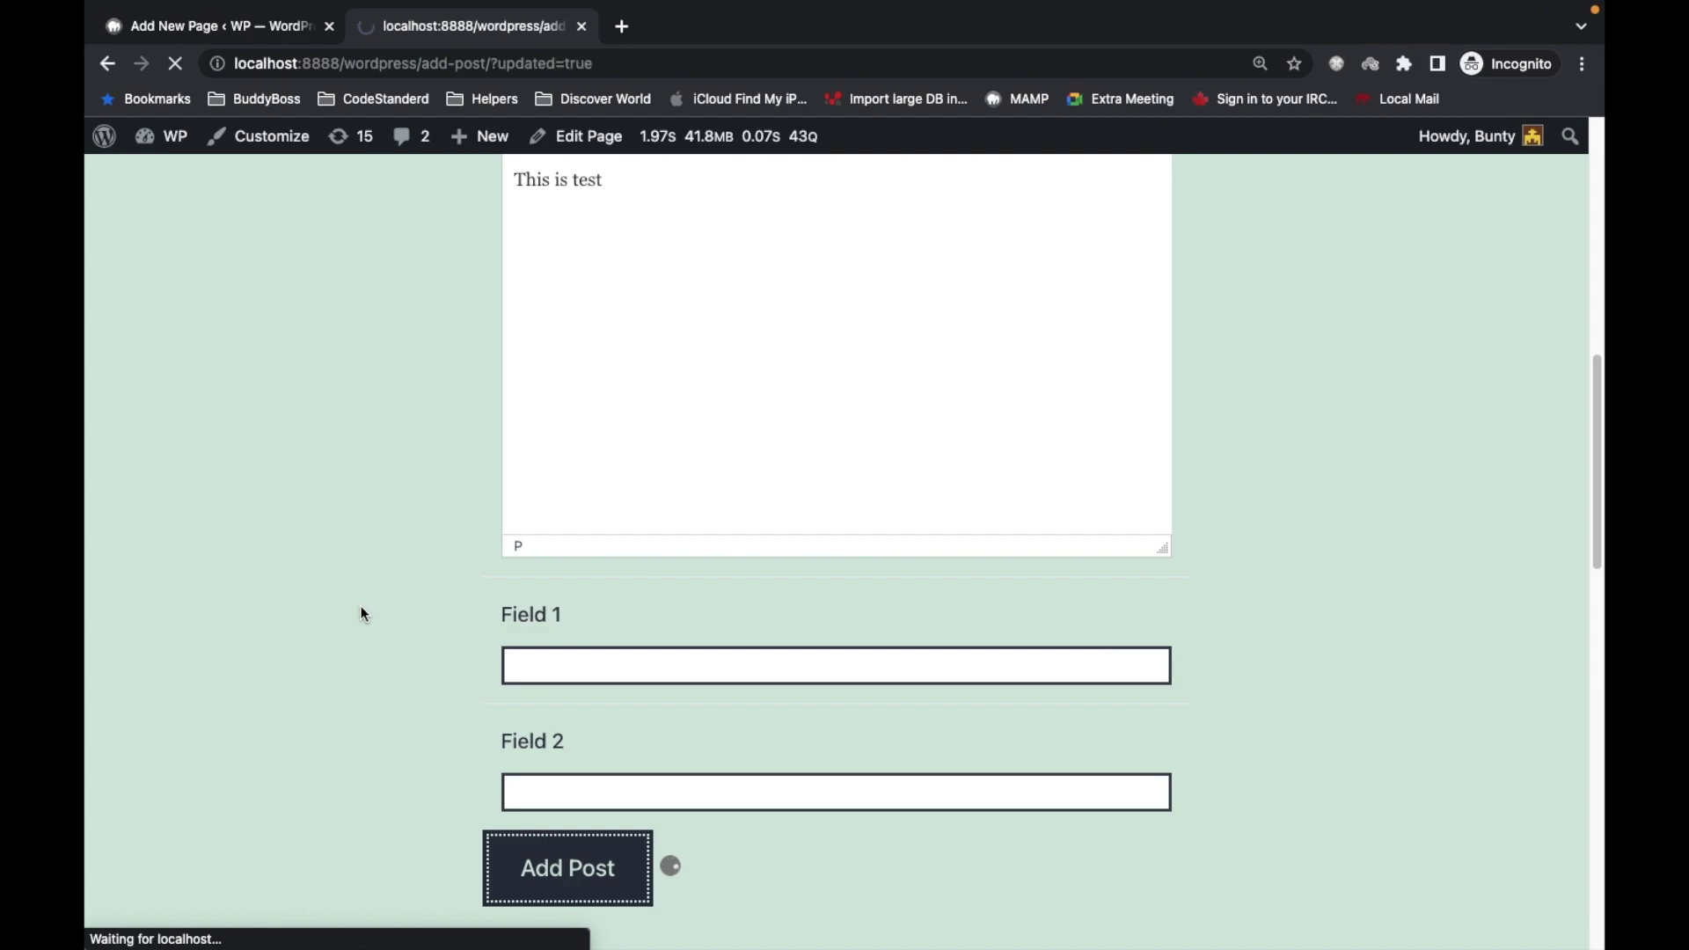
# Step: Scroll down and highlight the 'Post Updated' confirmation message
pyautogui.scroll(-4, 396, 480)
pyautogui.scroll(-1, 416, 465)
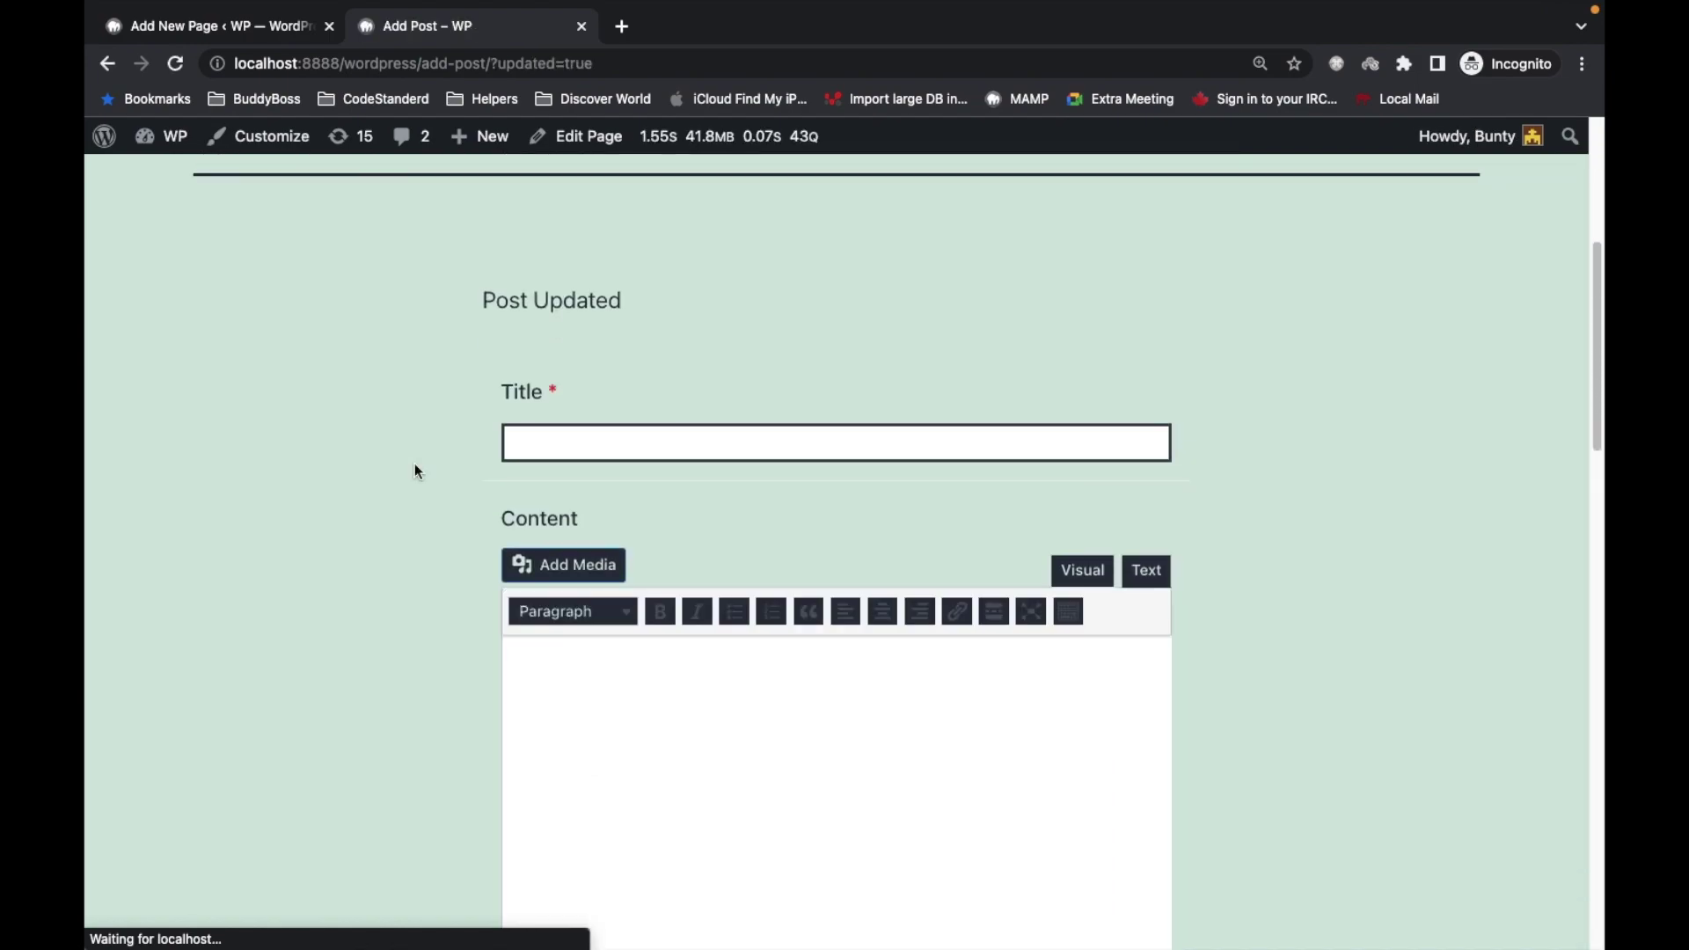
pyautogui.moveTo(491, 300); pyautogui.dragTo(720, 298)
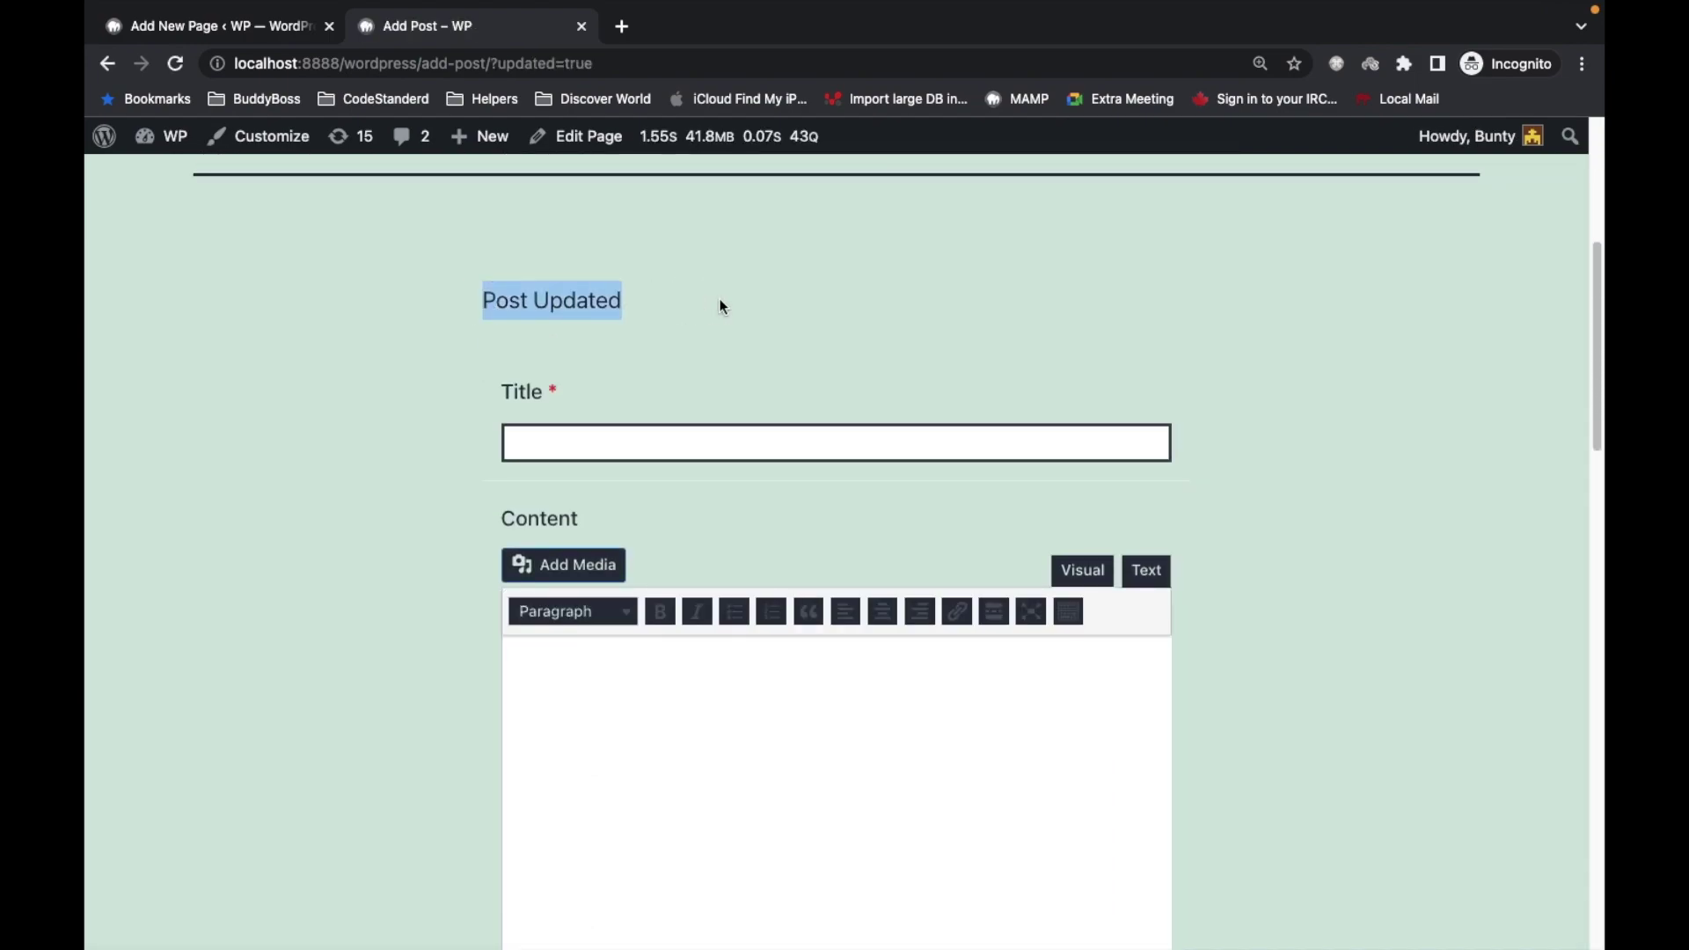
# Step: Check the page's Form Update Message setting, then leave the editor for the admin Posts list
pyautogui.click(214, 25)
pyautogui.scroll(-5, 1324, 558)
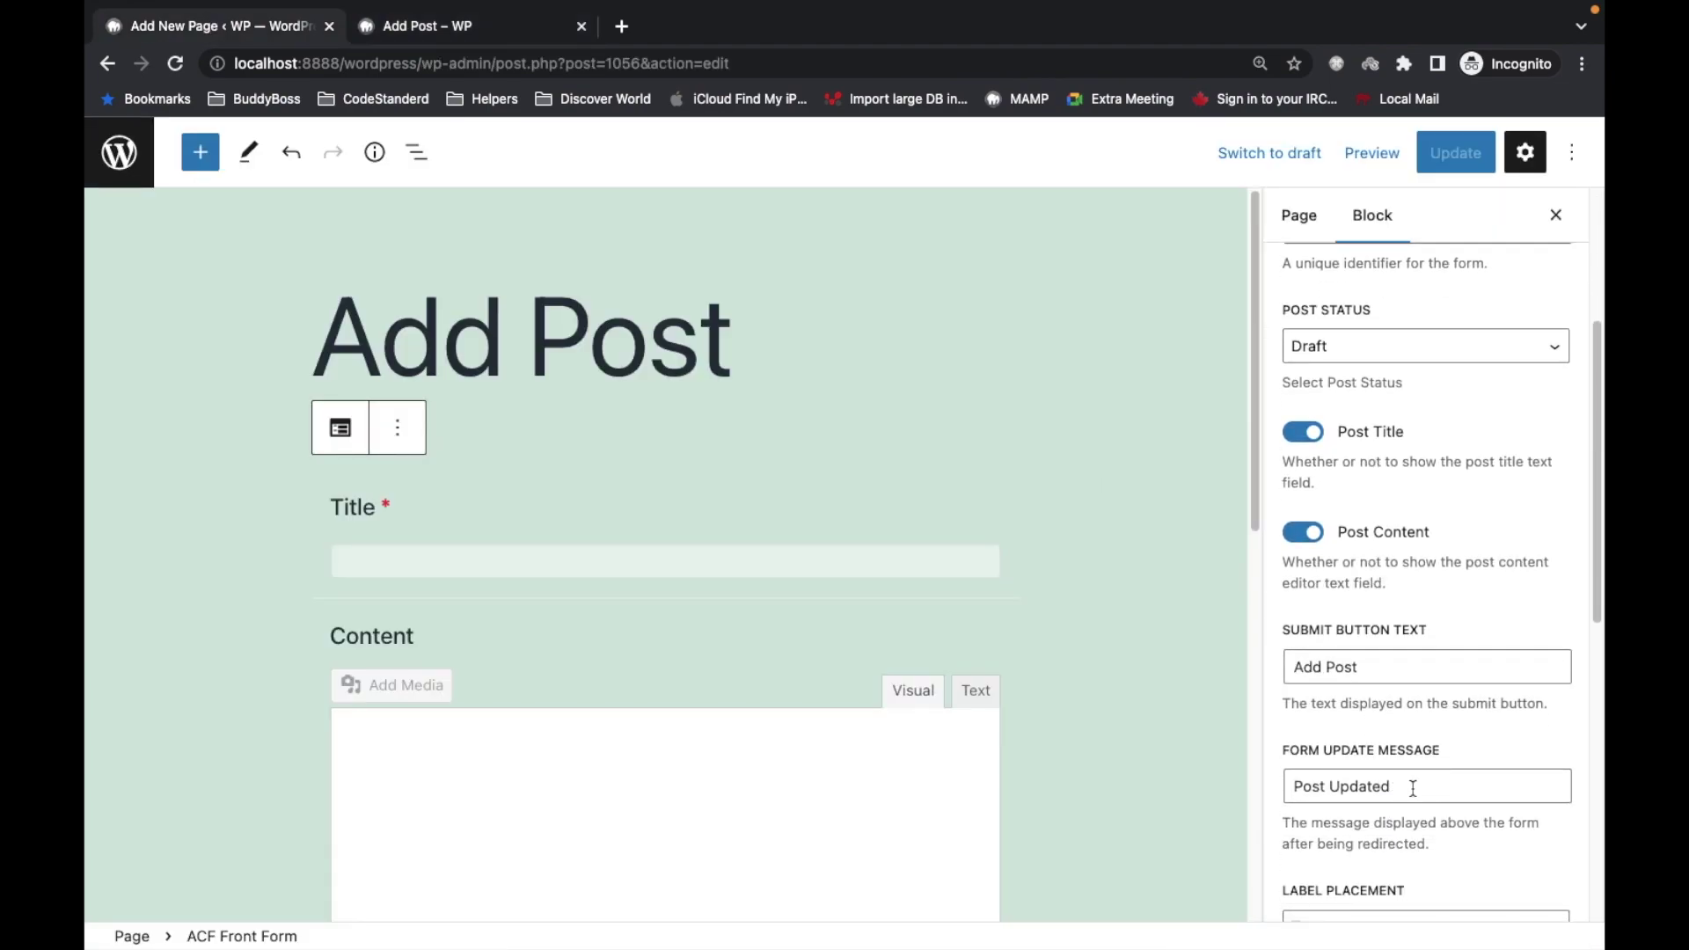
pyautogui.click(1413, 789)
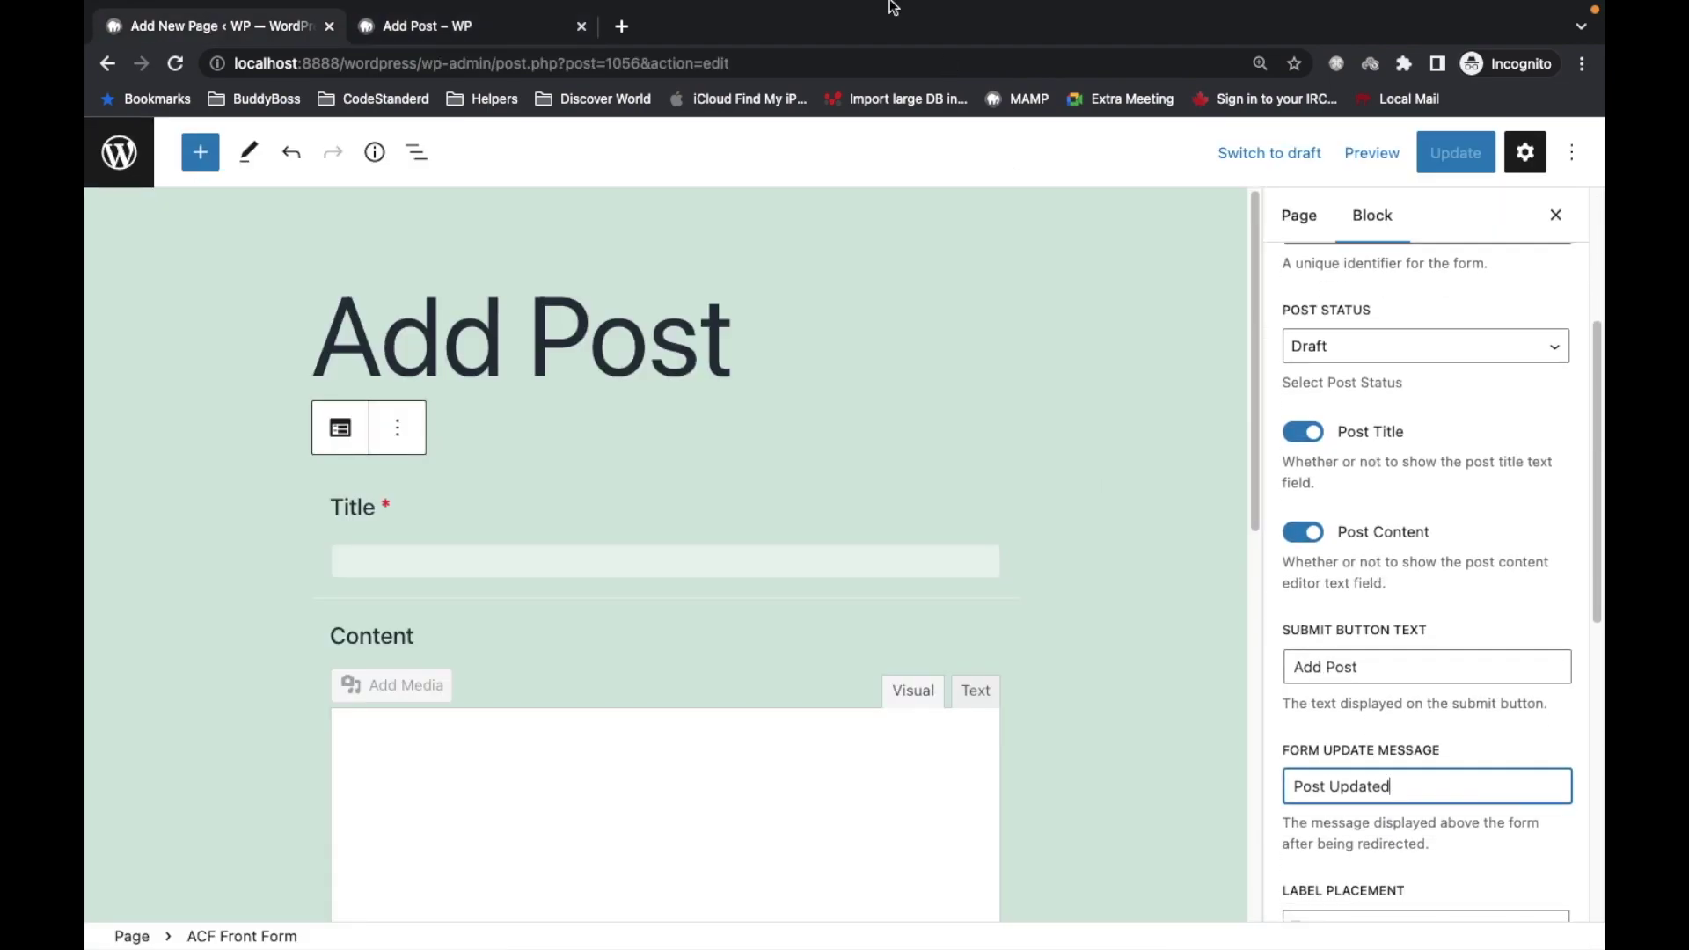
pyautogui.click(106, 170)
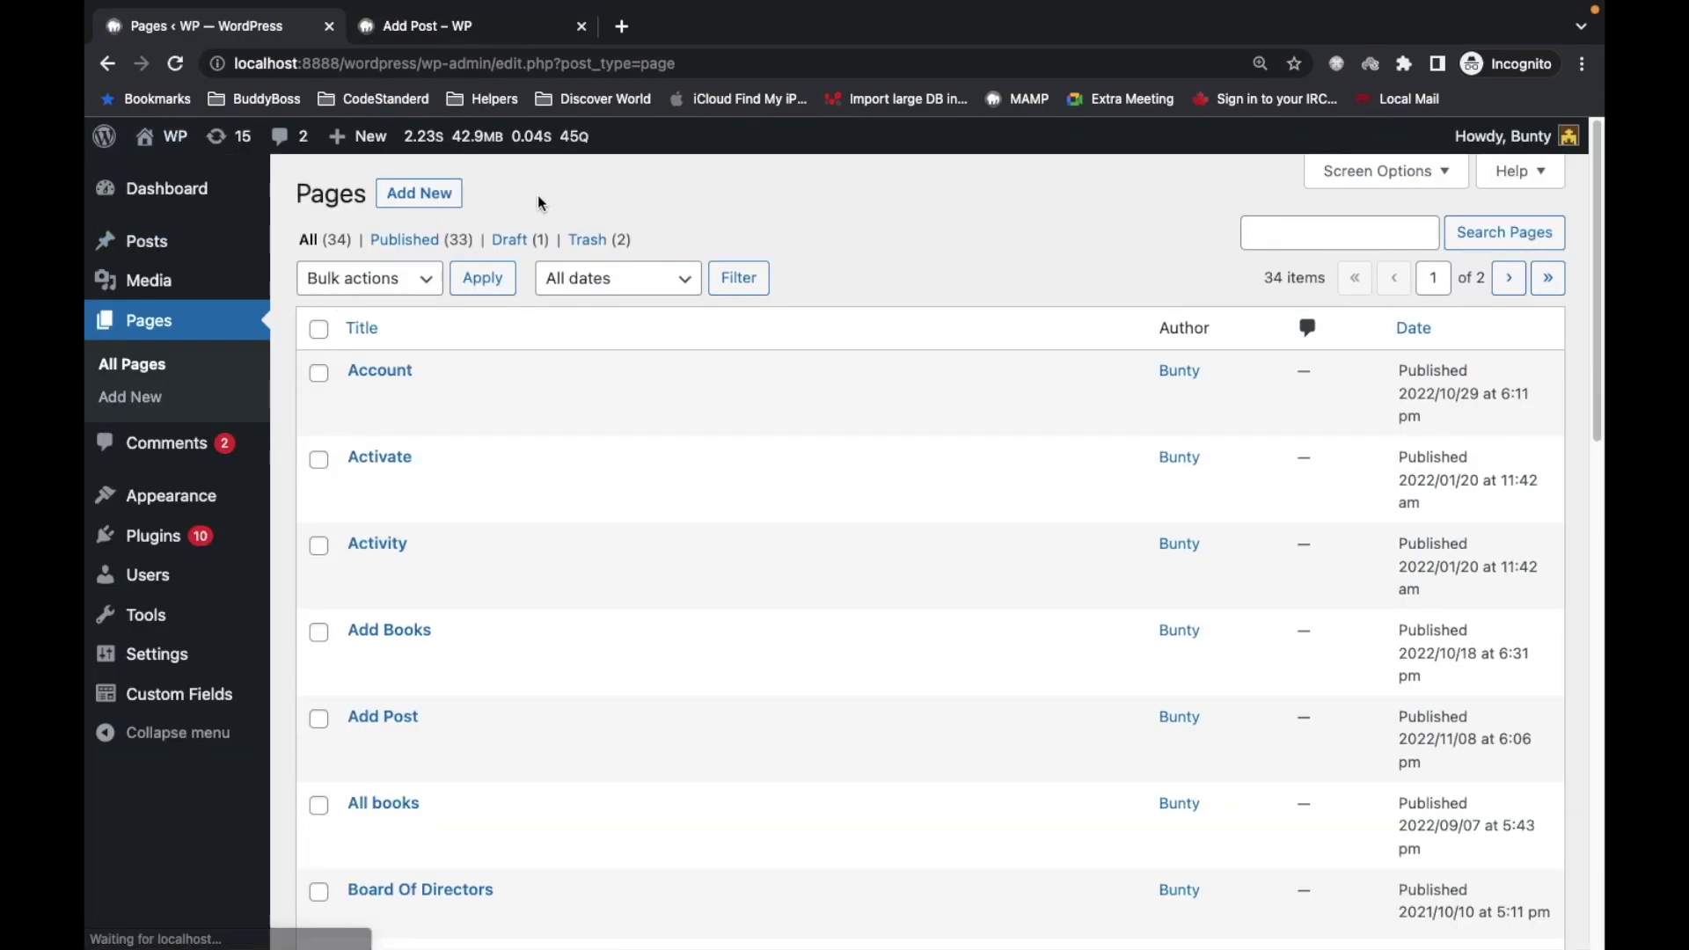
pyautogui.click(148, 246)
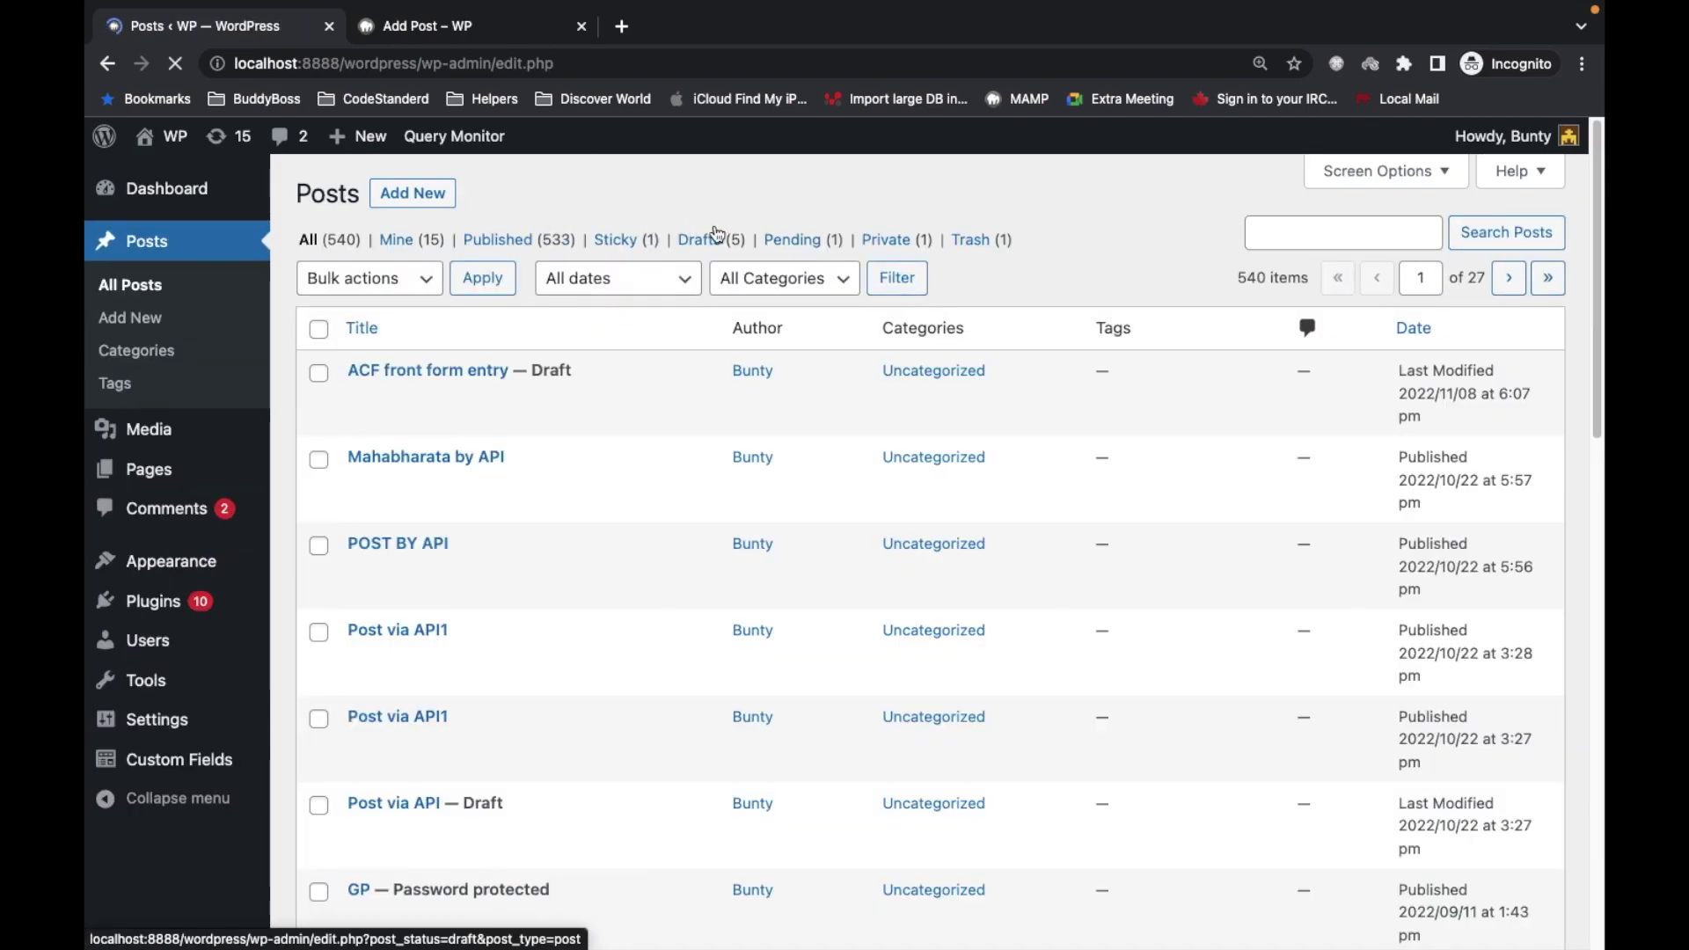
# Step: Filter posts to Drafts to confirm 'ACF front form entry', then show all posts again
pyautogui.click(711, 241)
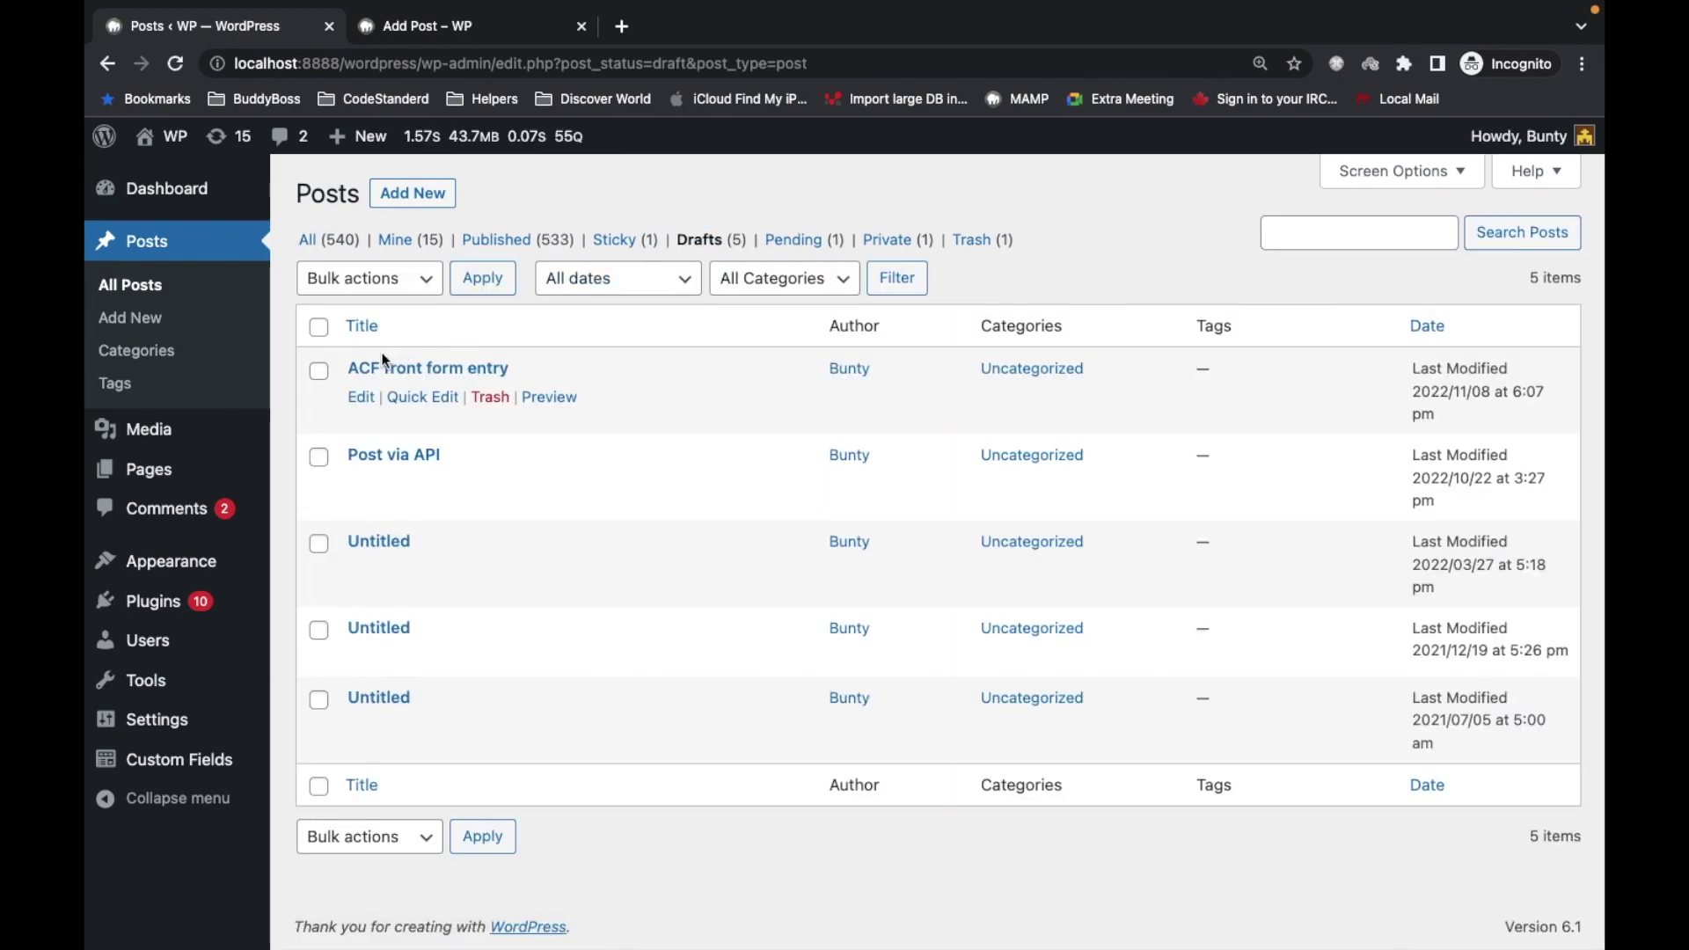
pyautogui.moveTo(351, 377); pyautogui.dragTo(547, 366)
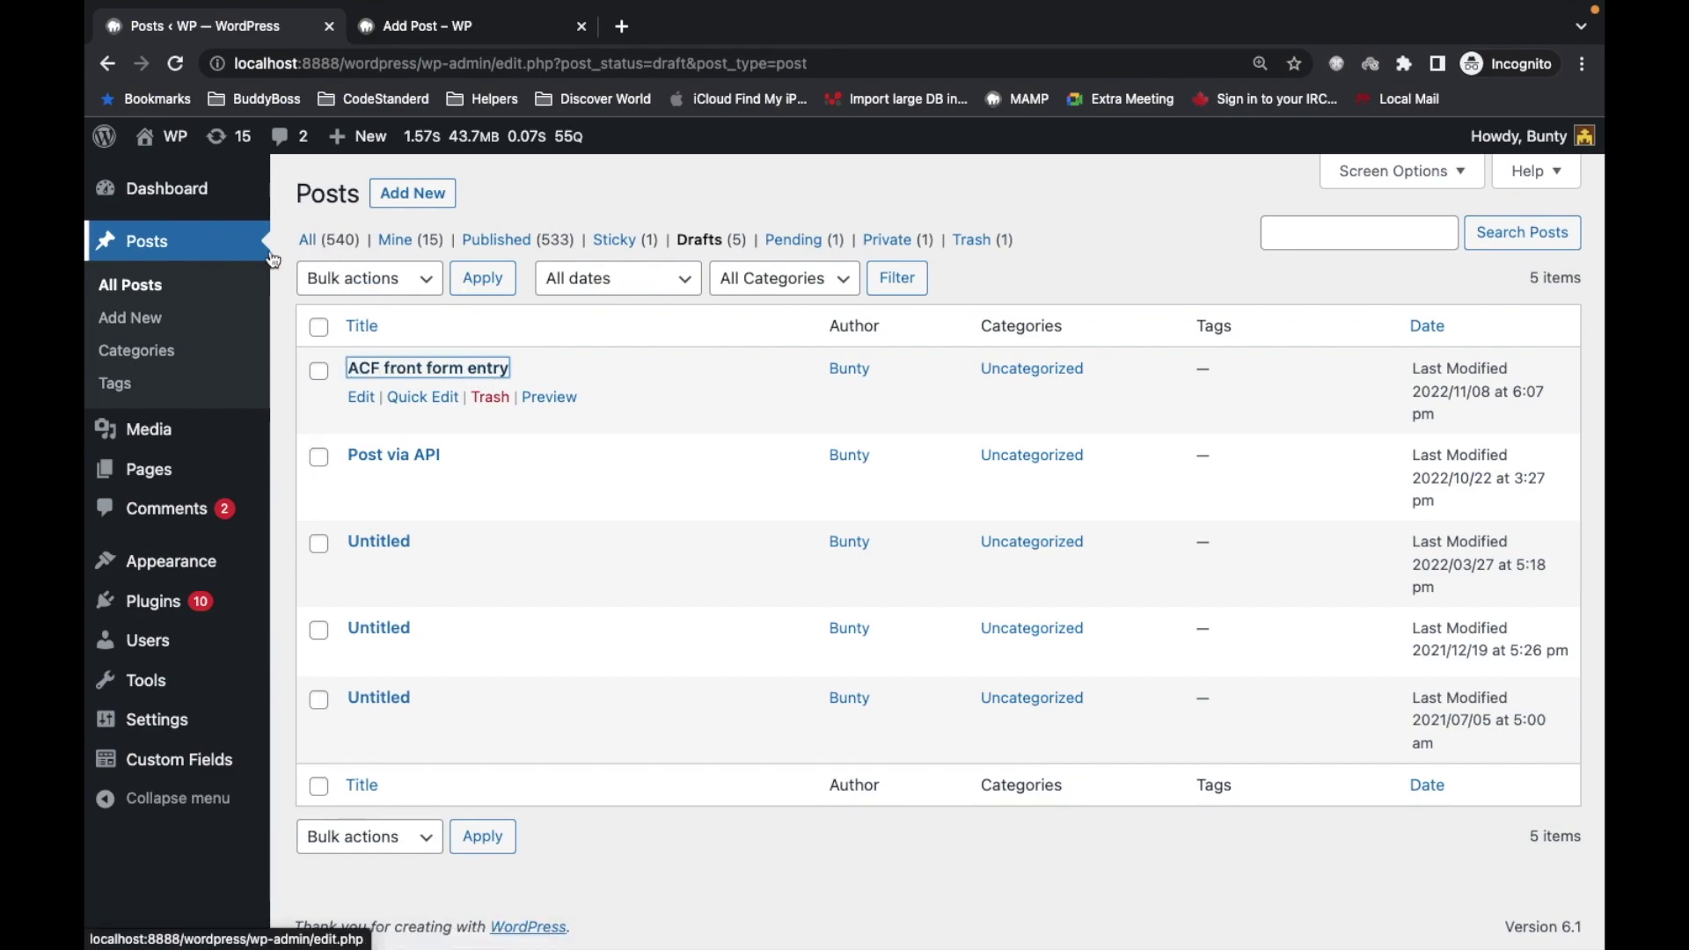
pyautogui.click(317, 247)
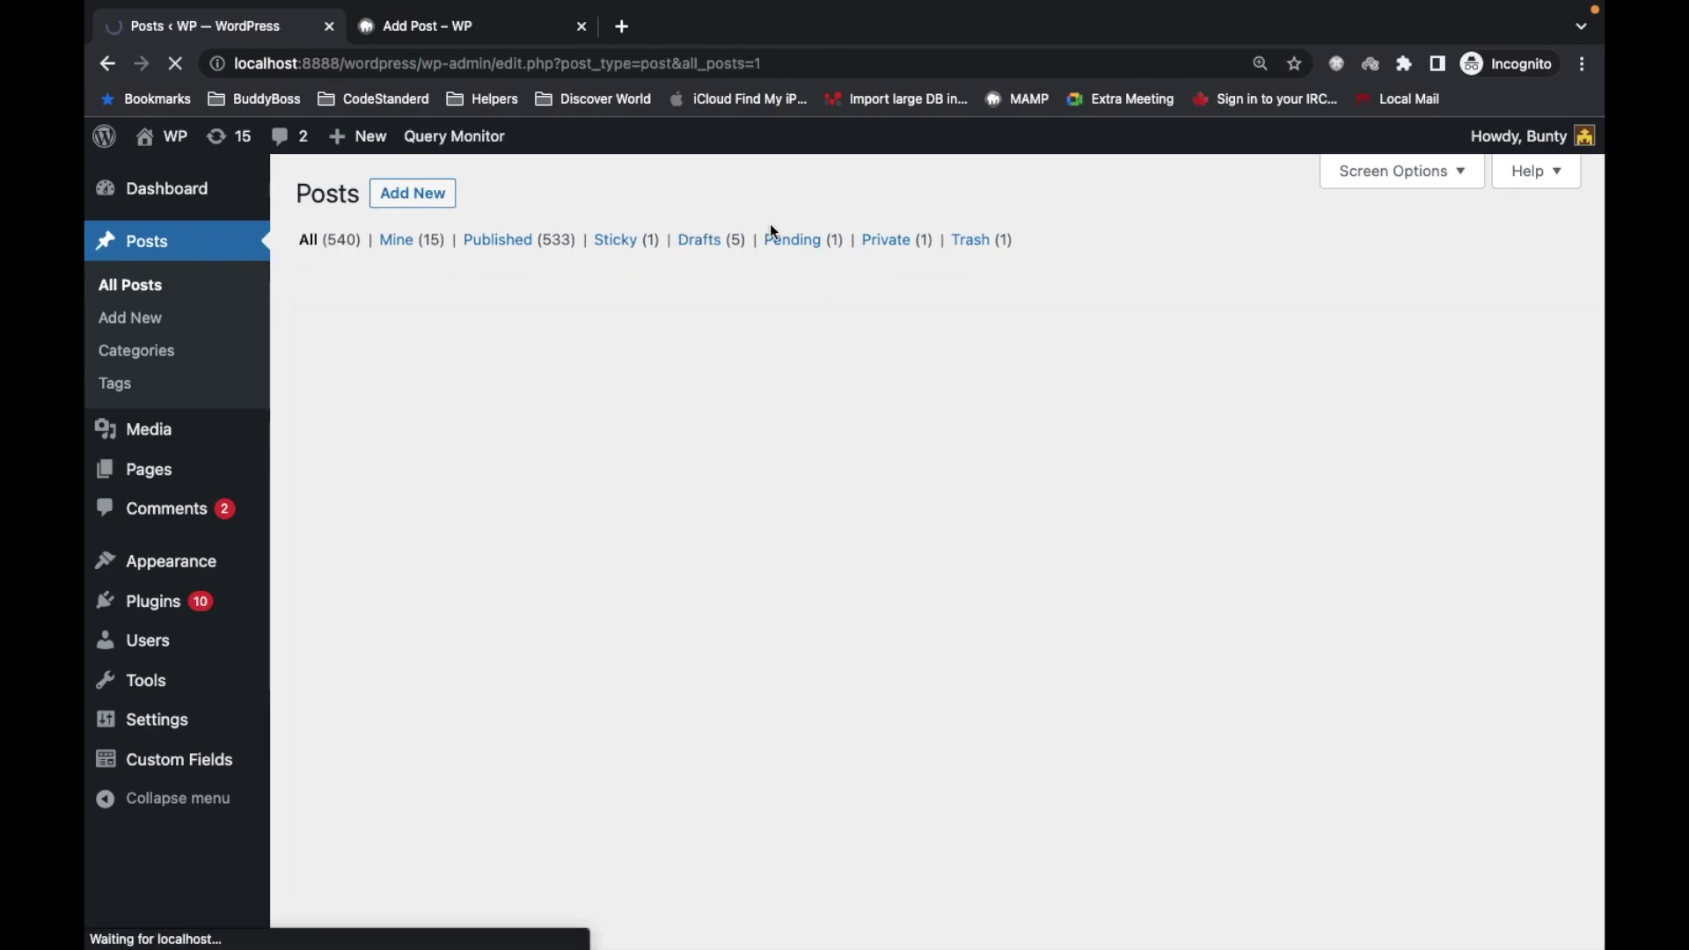